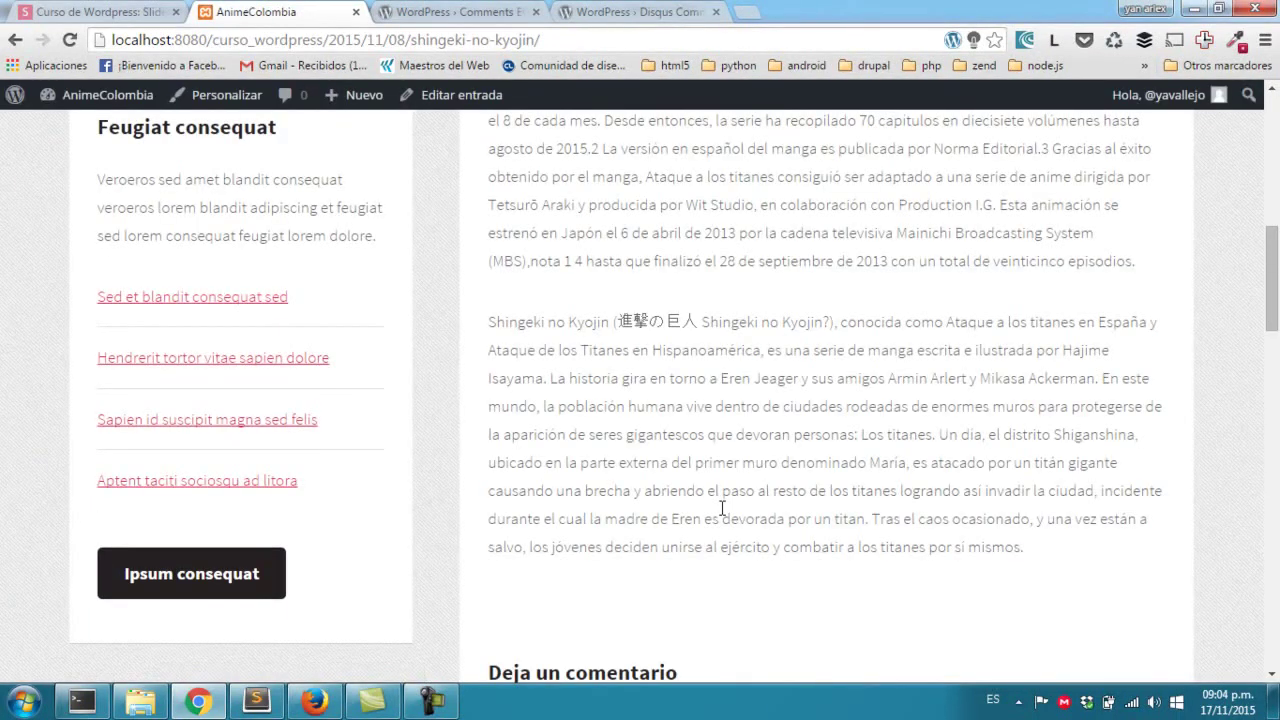
Post the comment "Hola soy un comentario" on the Shingeki No Kyojin entry.
scroll(722, 508, down, 4)
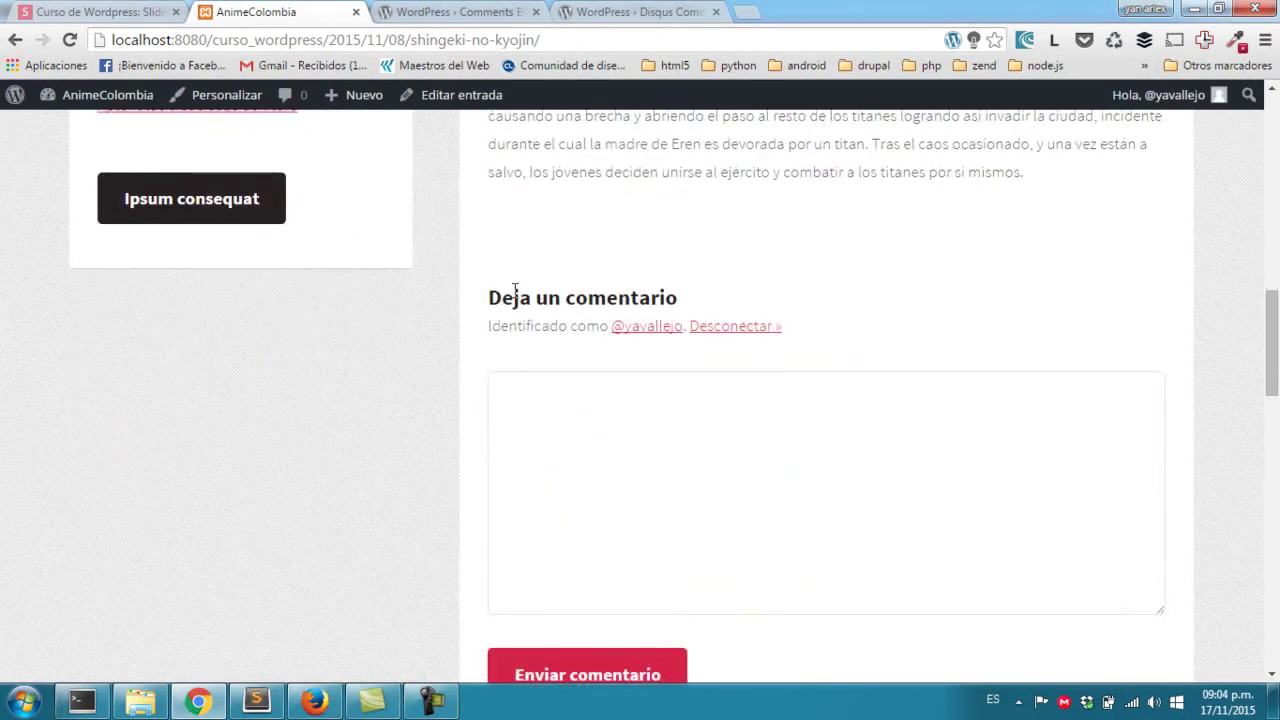
drag(490, 300, 686, 296)
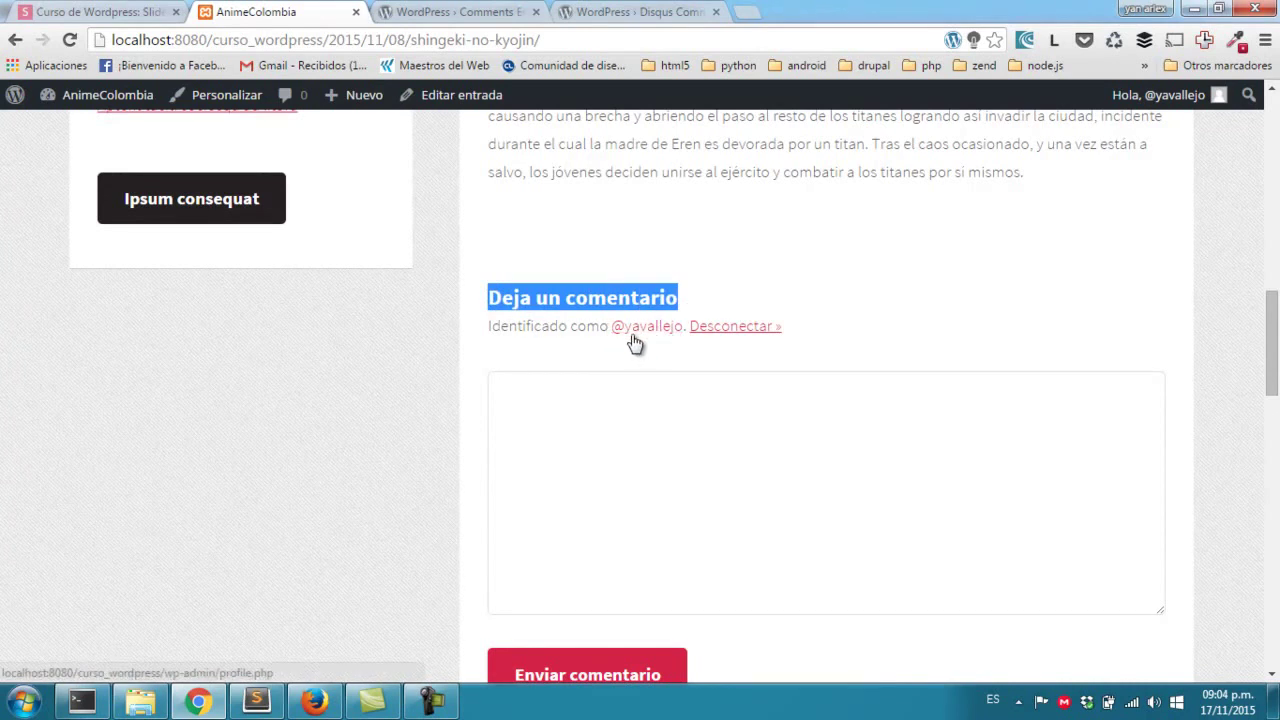
click(632, 458)
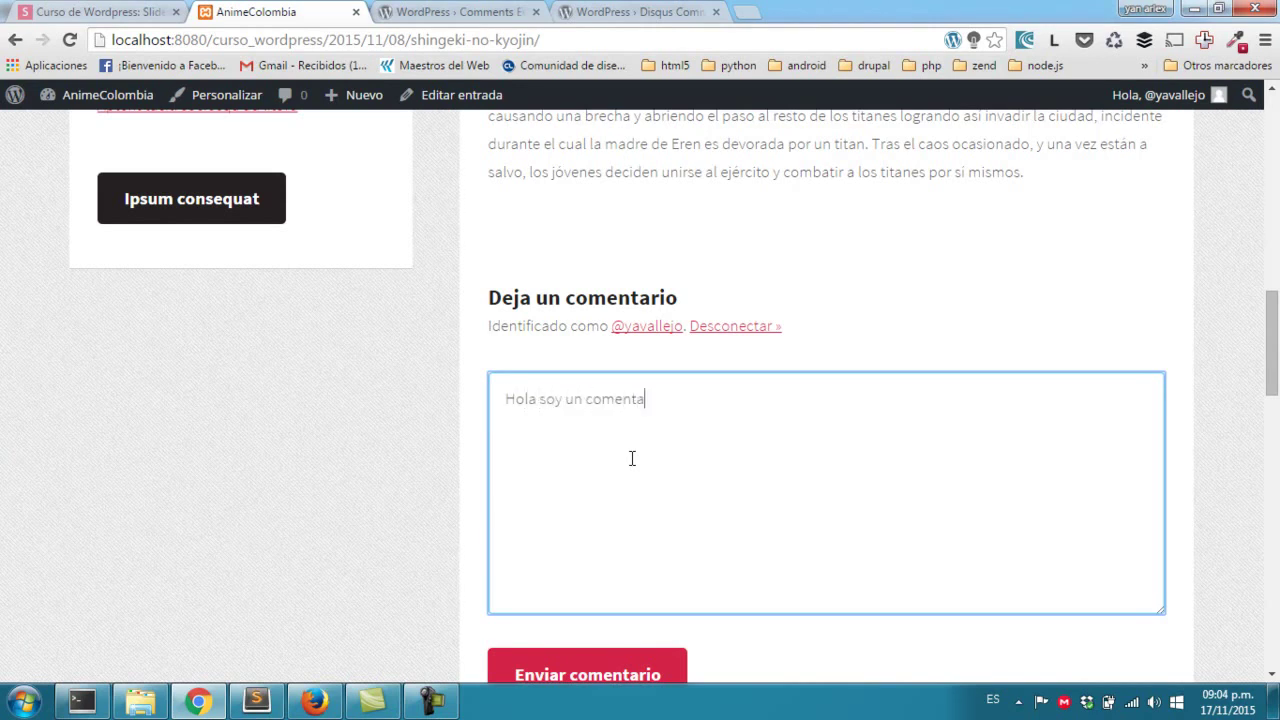
scroll(632, 458, down, 1)
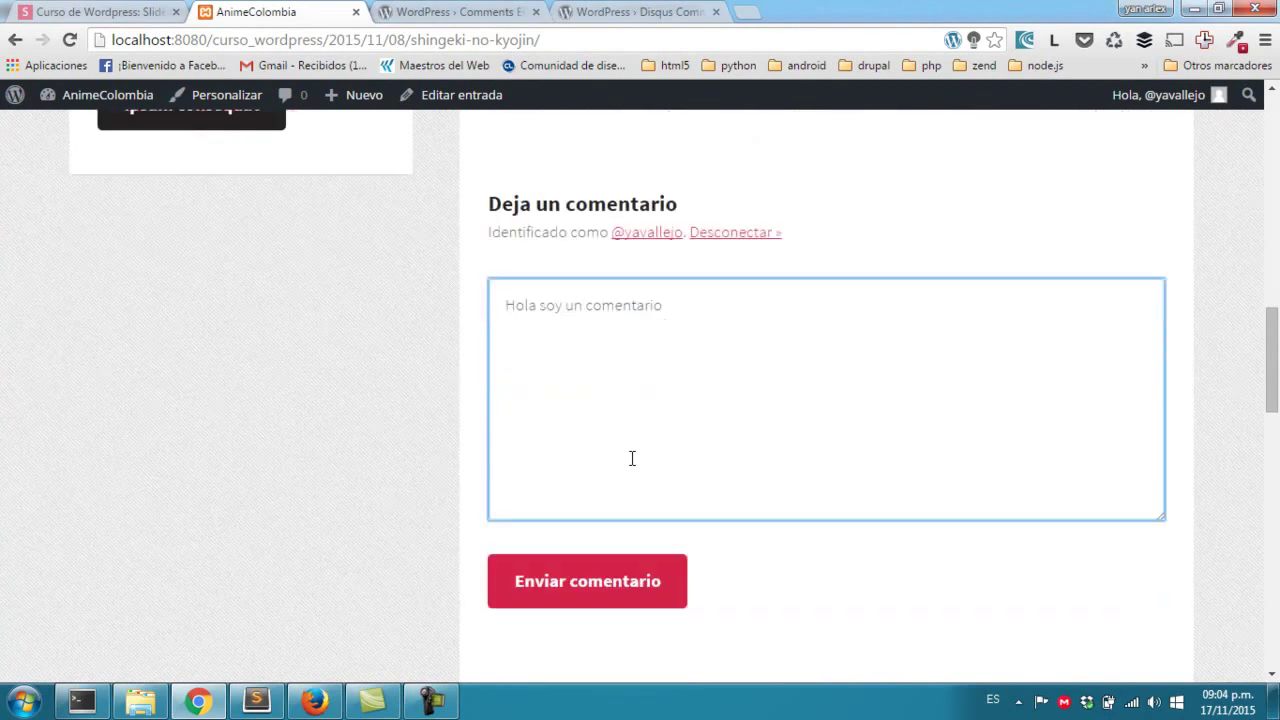
click(640, 572)
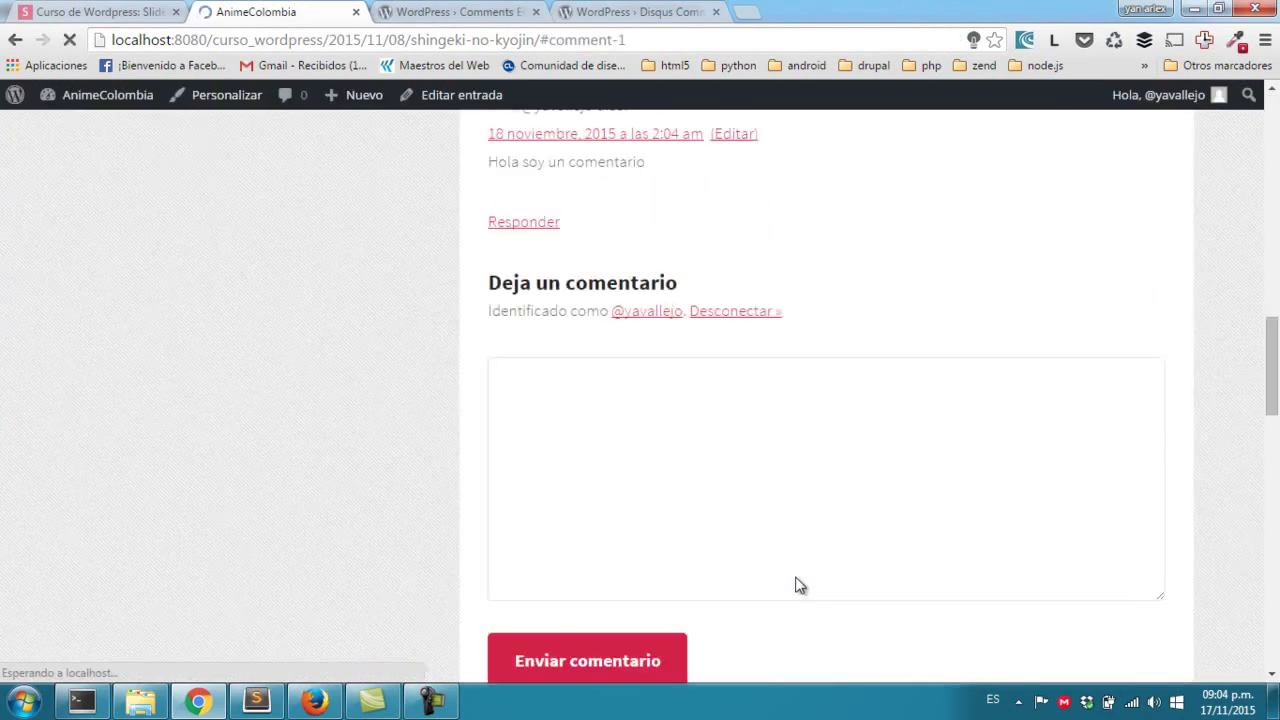
scroll(815, 583, down, 2)
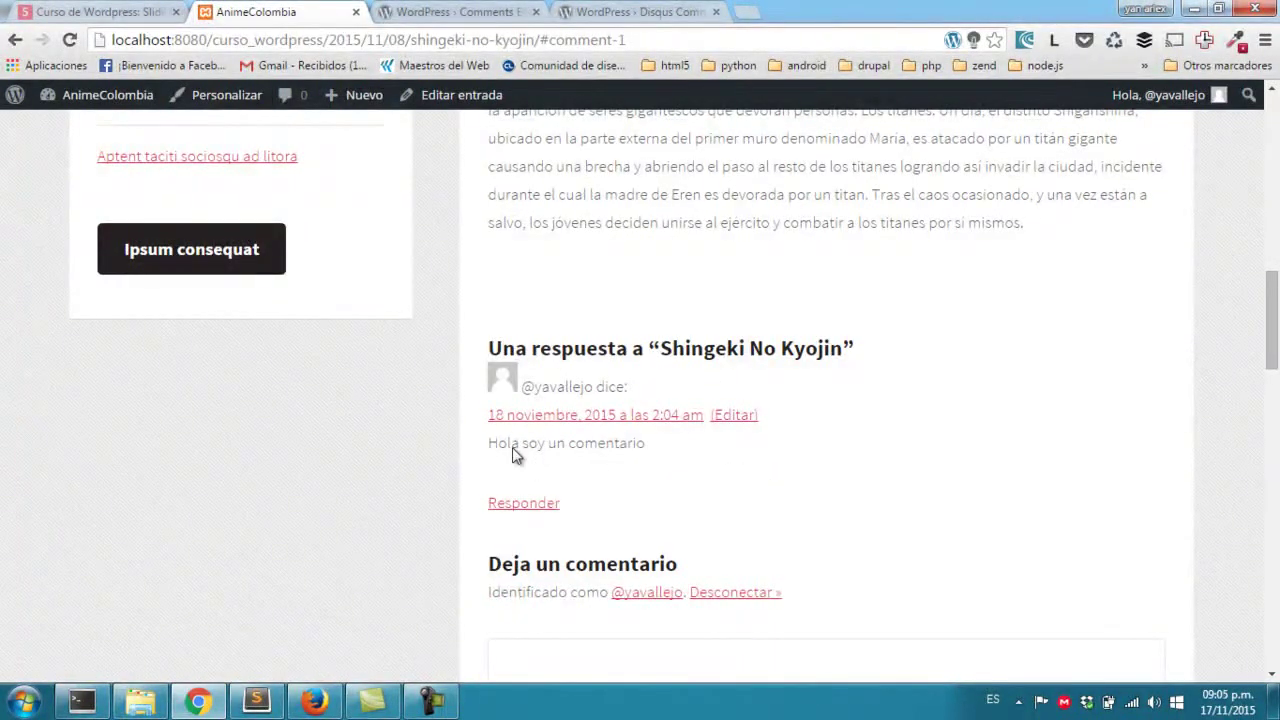
Switch to Firefox, reload the Shingeki No Kyojin entry and view its comments section as a logged-out visitor.
click(314, 700)
scroll(760, 400, down, 5)
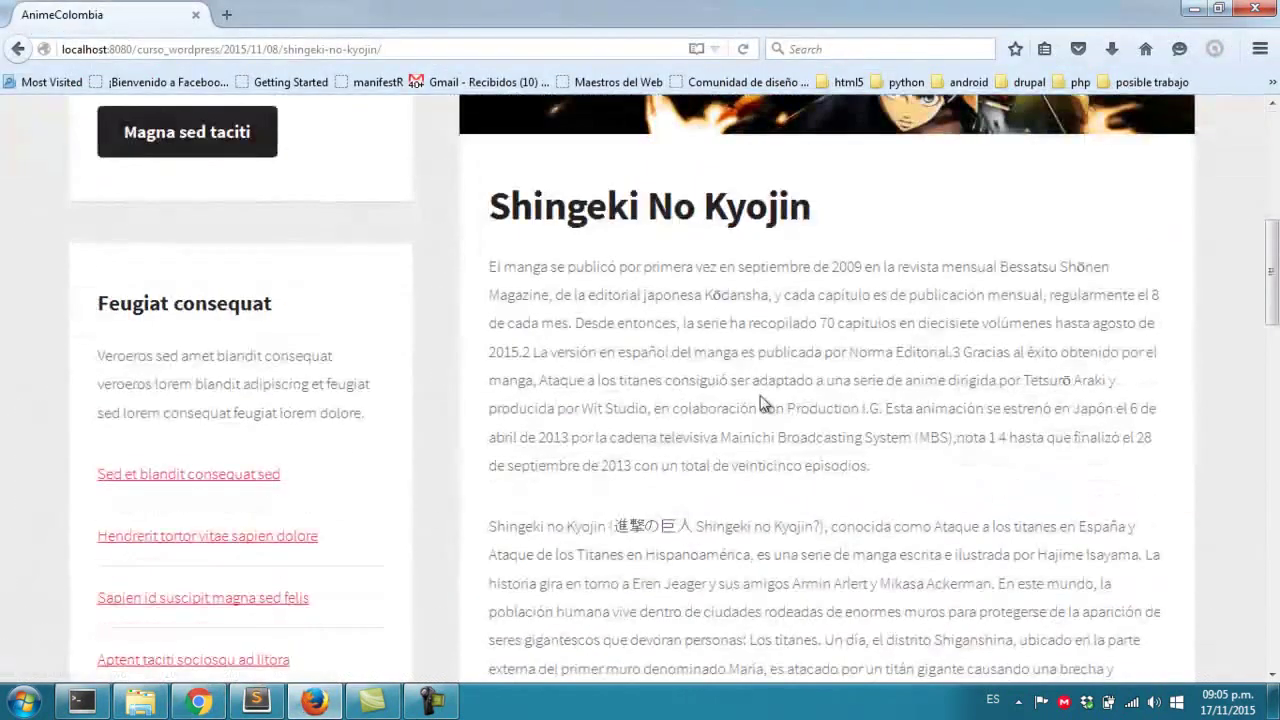
key(F5)
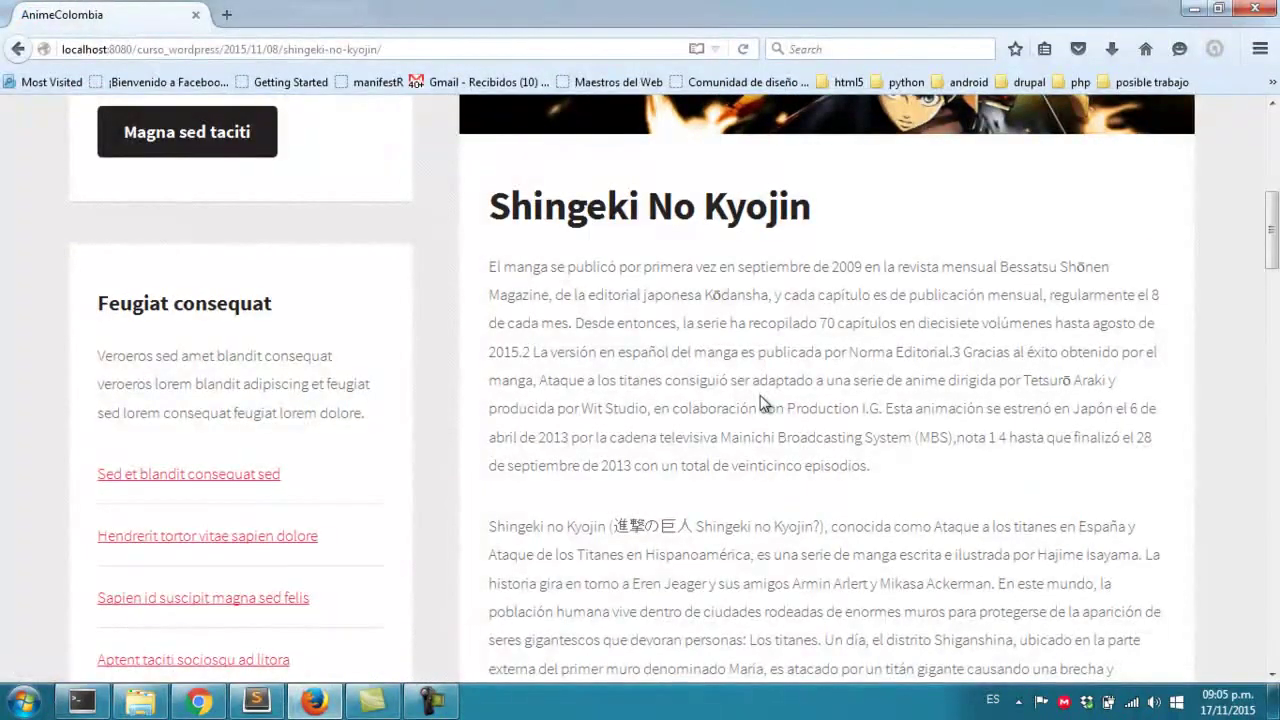
scroll(760, 402, down, 8)
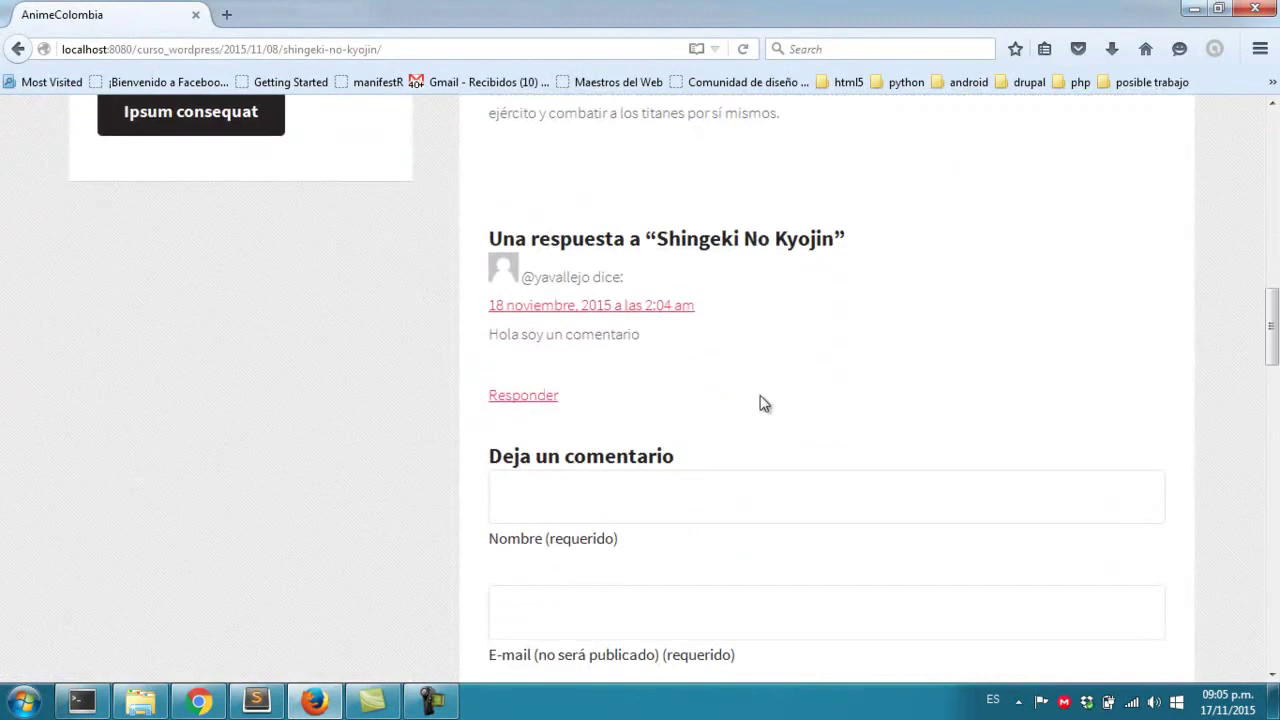
scroll(762, 400, down, 2)
scroll(761, 396, down, 1)
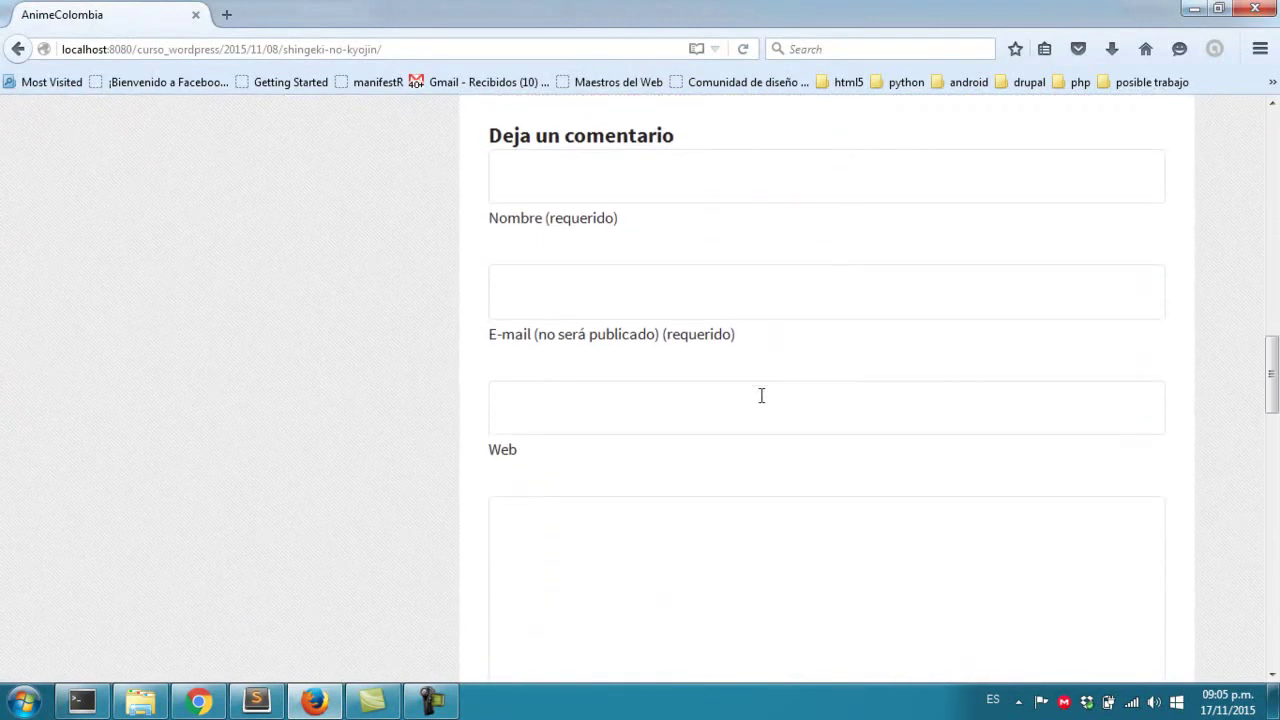
Compare the comment form in both browsers, examining the visitor's Nombre, E-mail, Web and comment text fields.
key(alt+Tab)
scroll(762, 402, down, 3)
click(615, 410)
key(alt+Tab)
scroll(637, 396, up, 3)
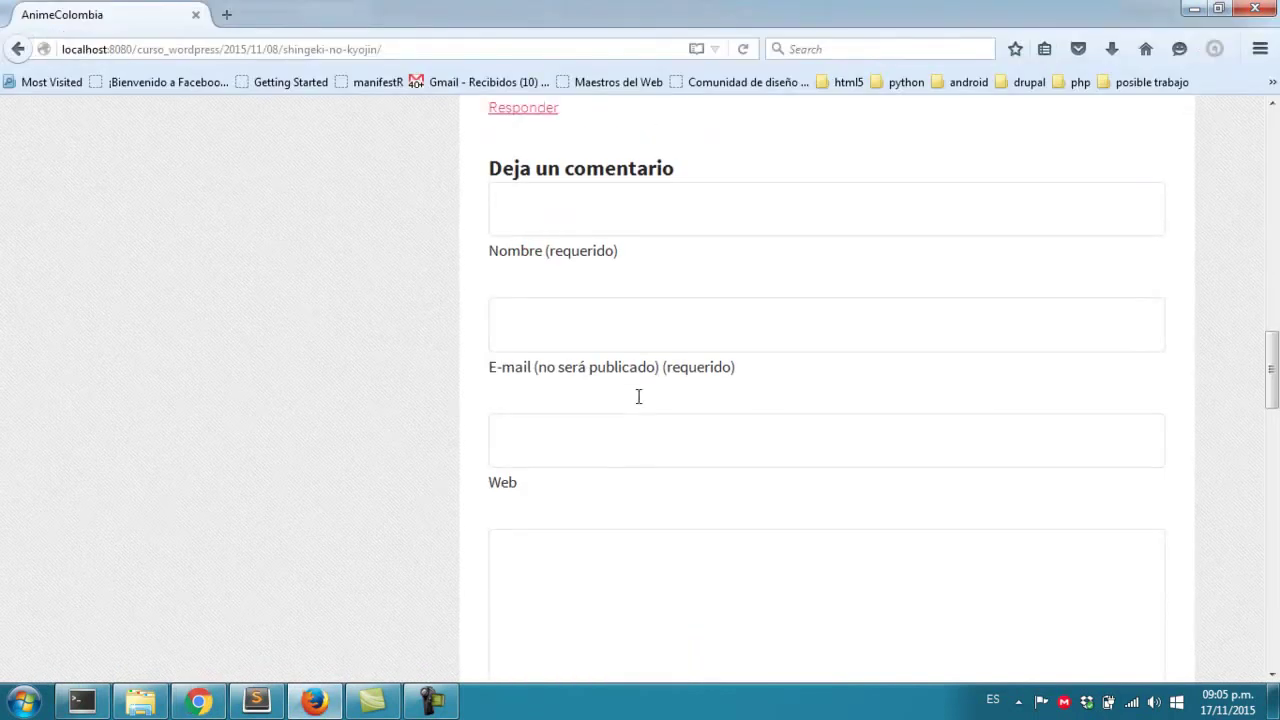
scroll(637, 403, down, 1)
scroll(637, 396, down, 2)
click(597, 274)
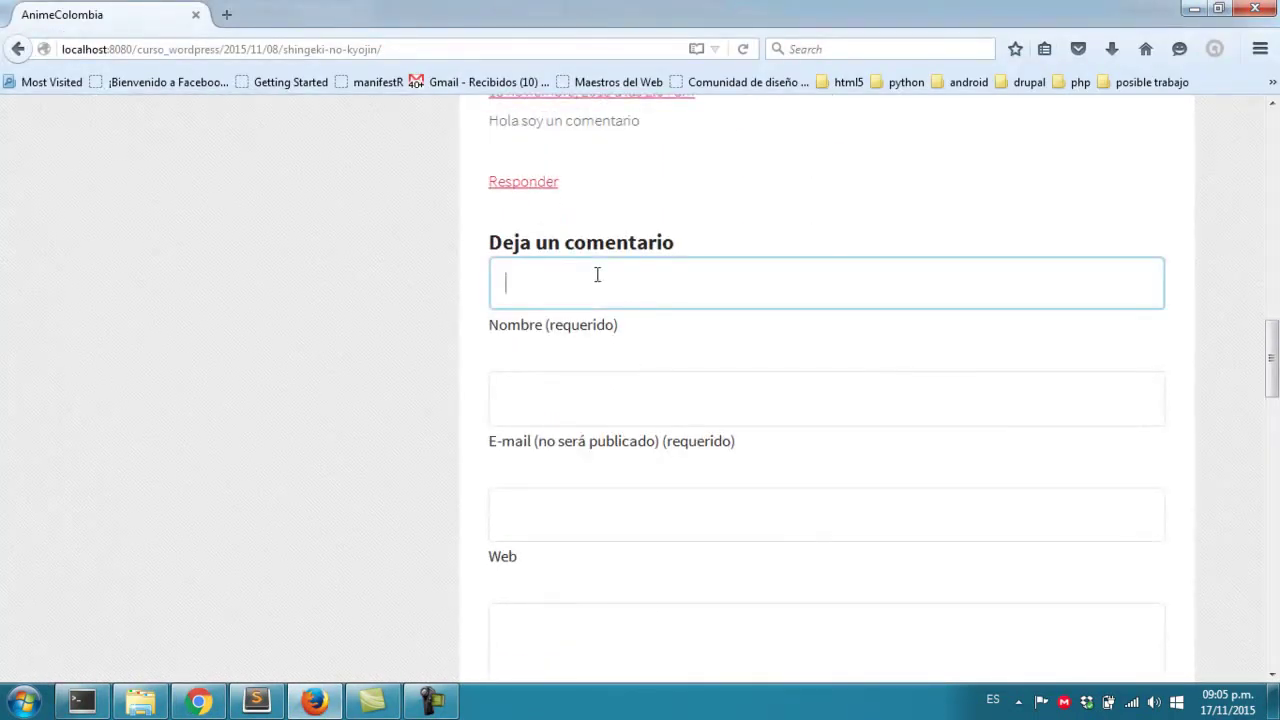
click(590, 391)
scroll(591, 390, down, 3)
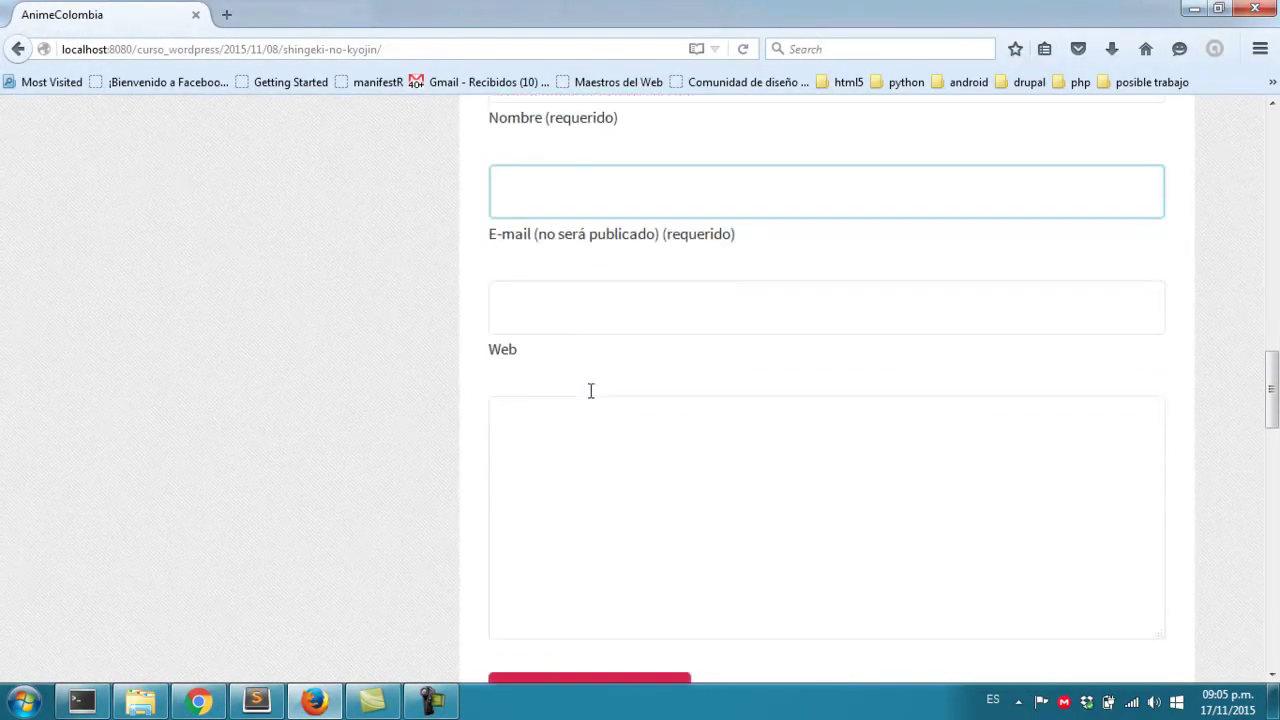
click(591, 307)
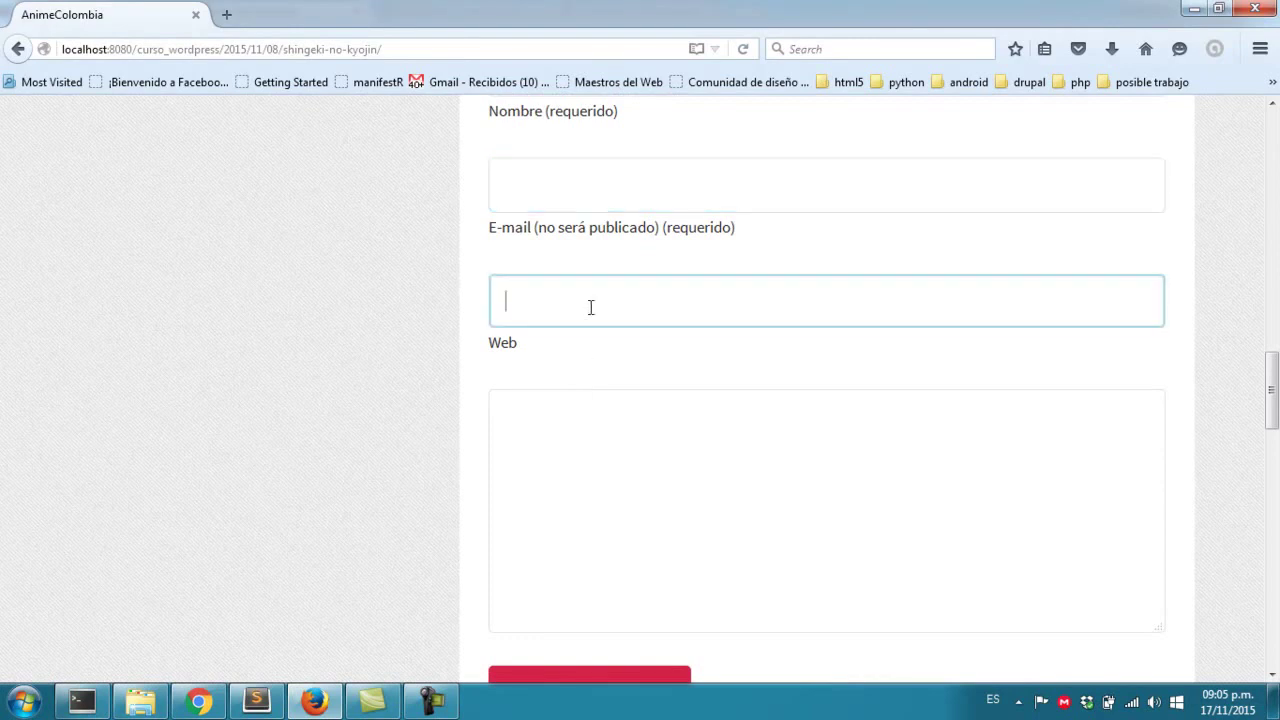
scroll(591, 307, down, 2)
click(636, 356)
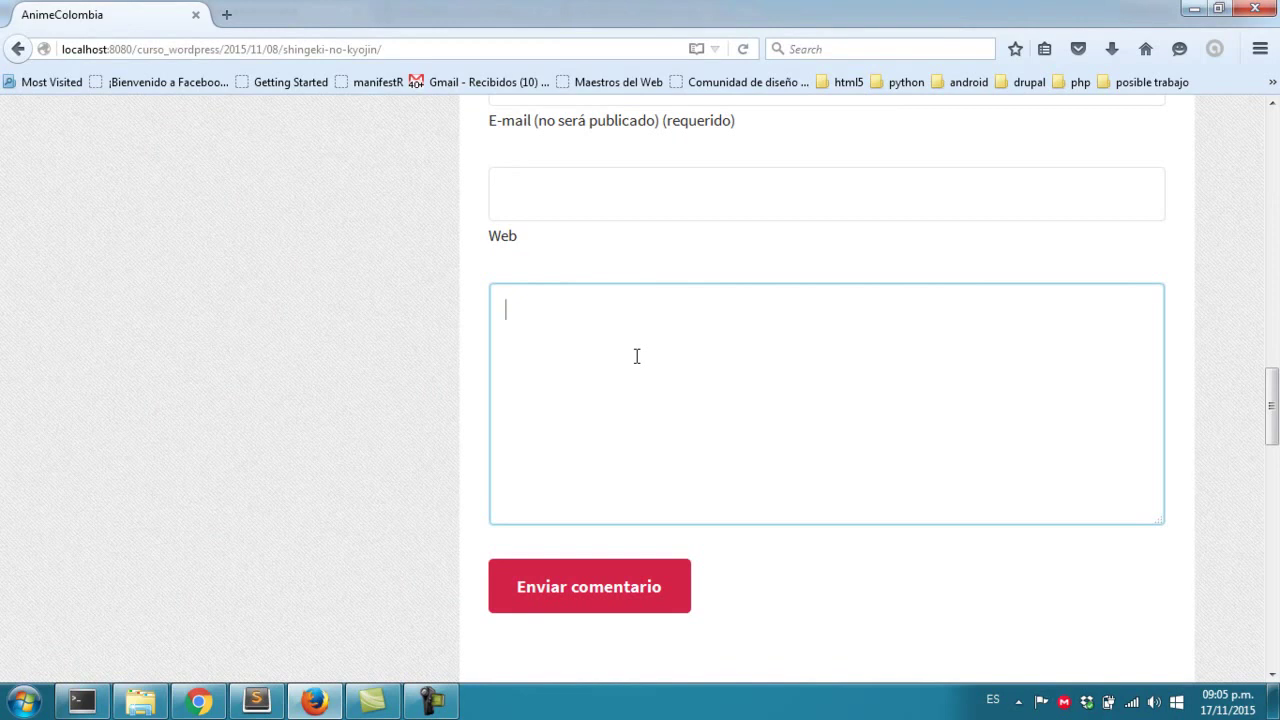
Switch to Chrome, open the site's dashboard in a new tab and bring up the comment settings.
key(alt+Tab)
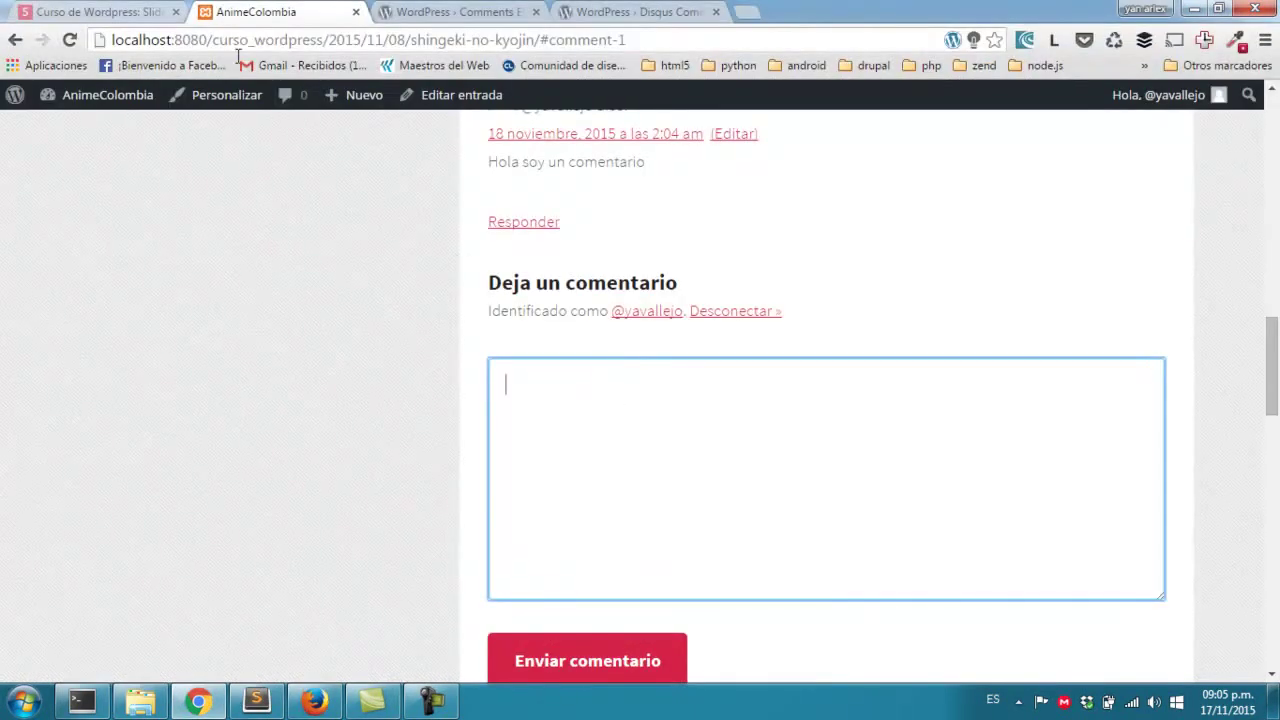
middle_click(109, 128)
drag(455, 12, 280, 9)
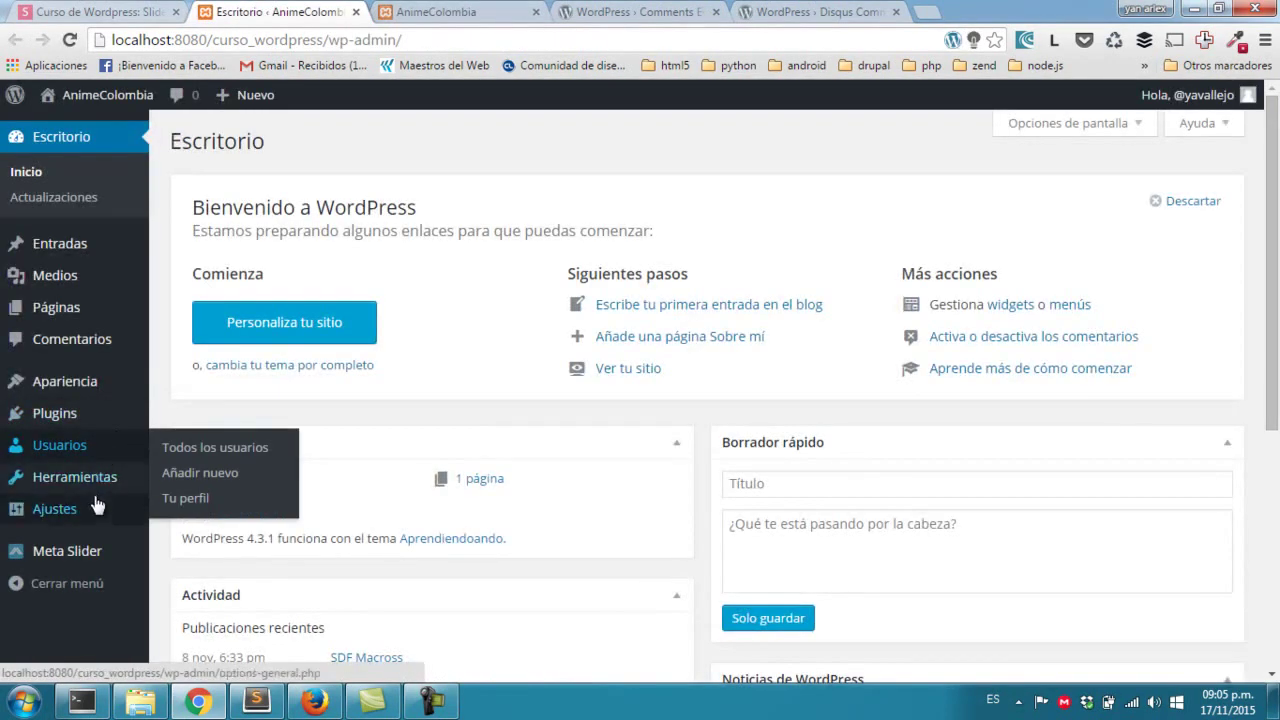
mouse_move(118, 512)
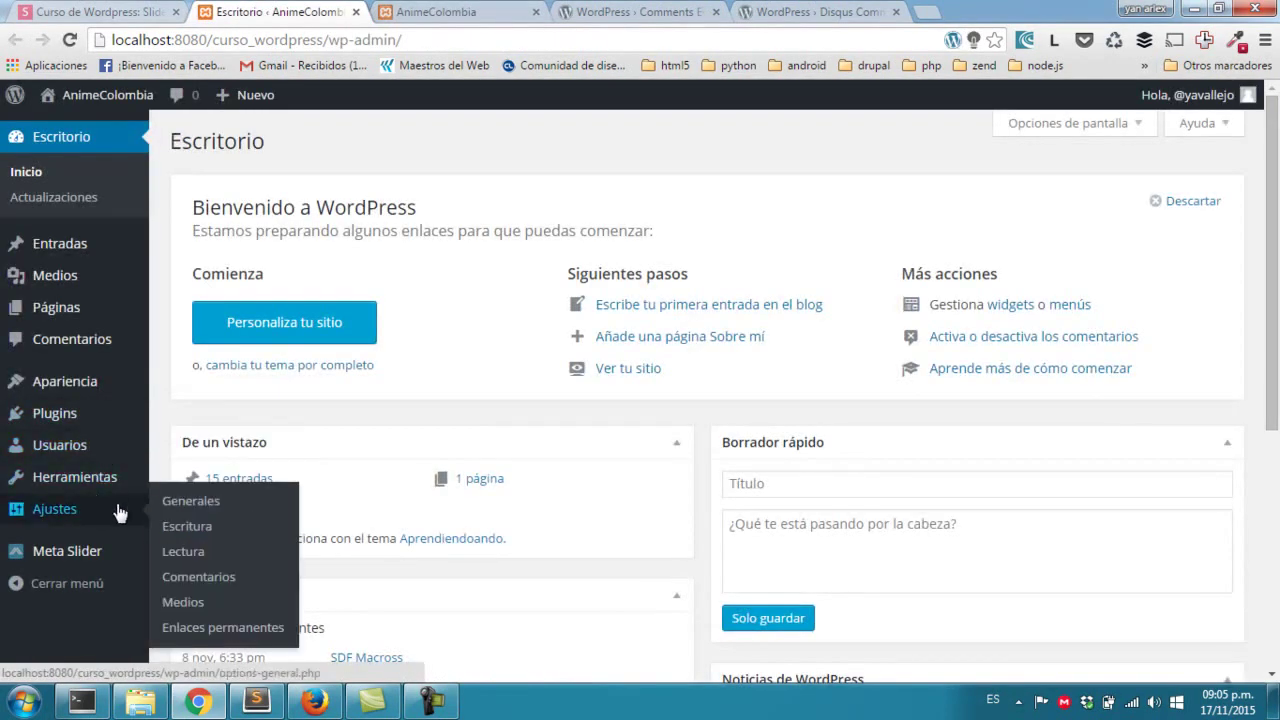
click(204, 579)
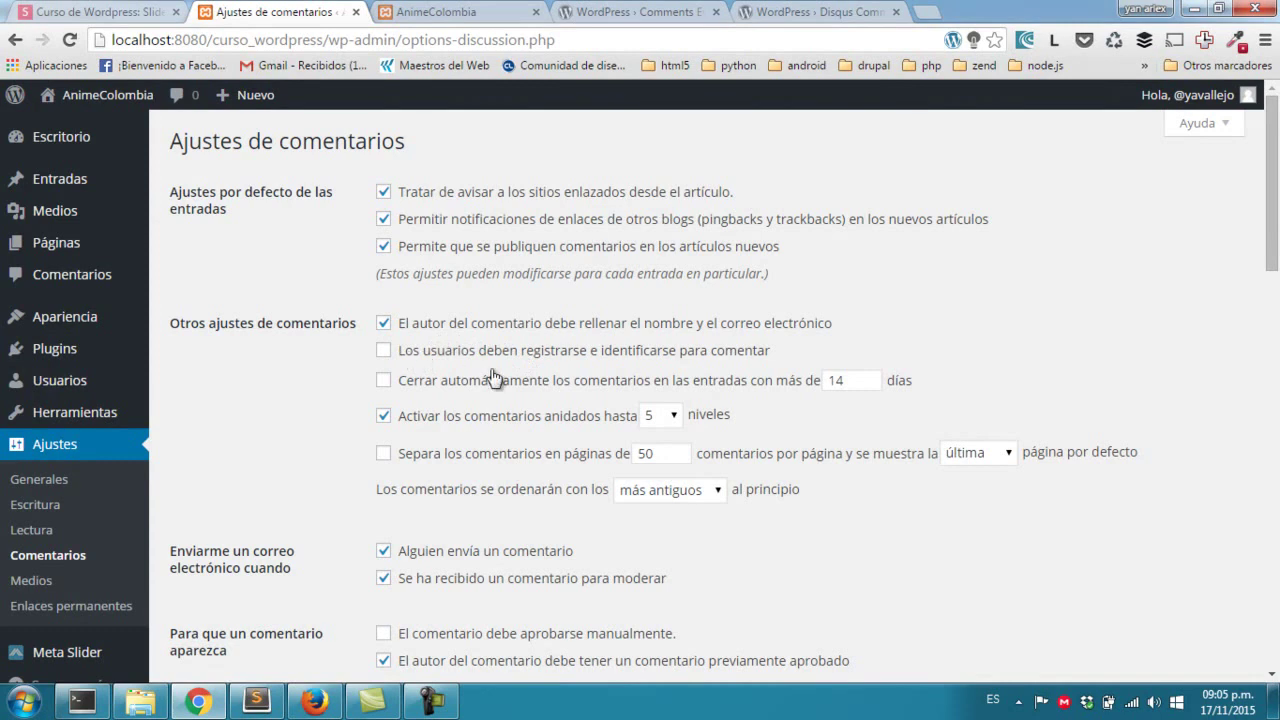
Enable "Los usuarios deben registrarse e identificarse para comentar" and save the comment settings.
click(383, 350)
scroll(430, 457, down, 15)
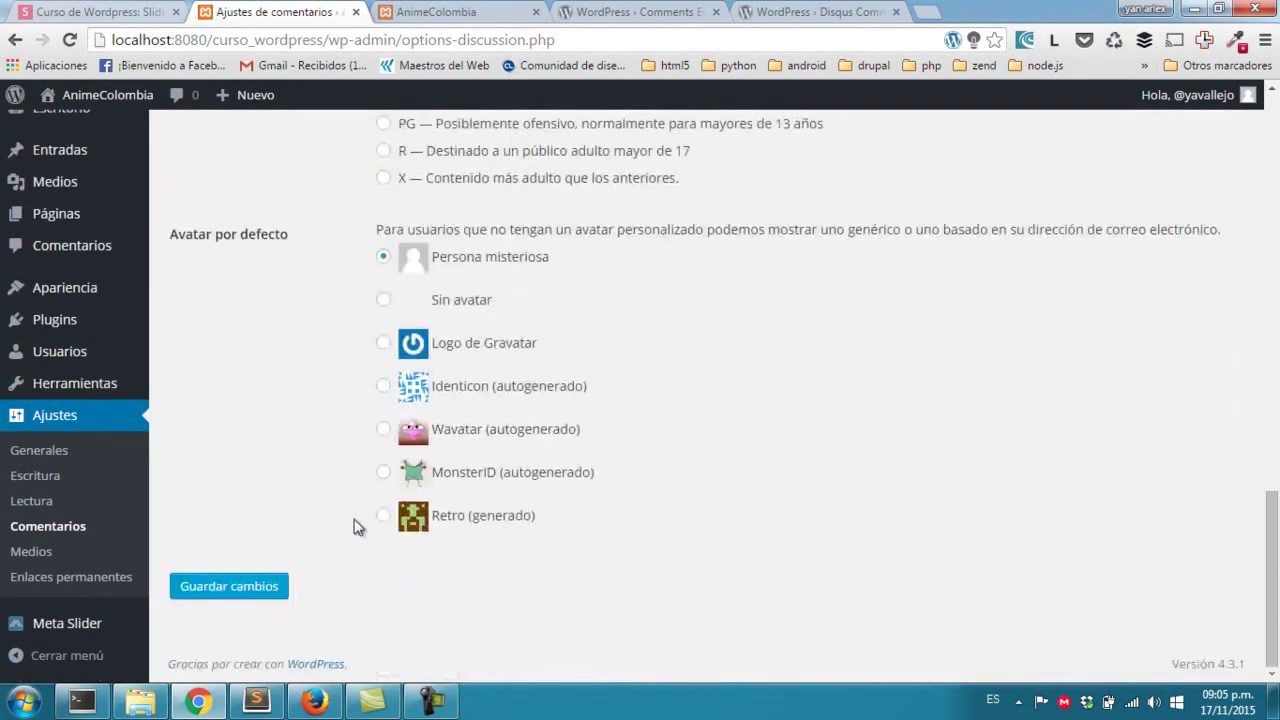
click(270, 586)
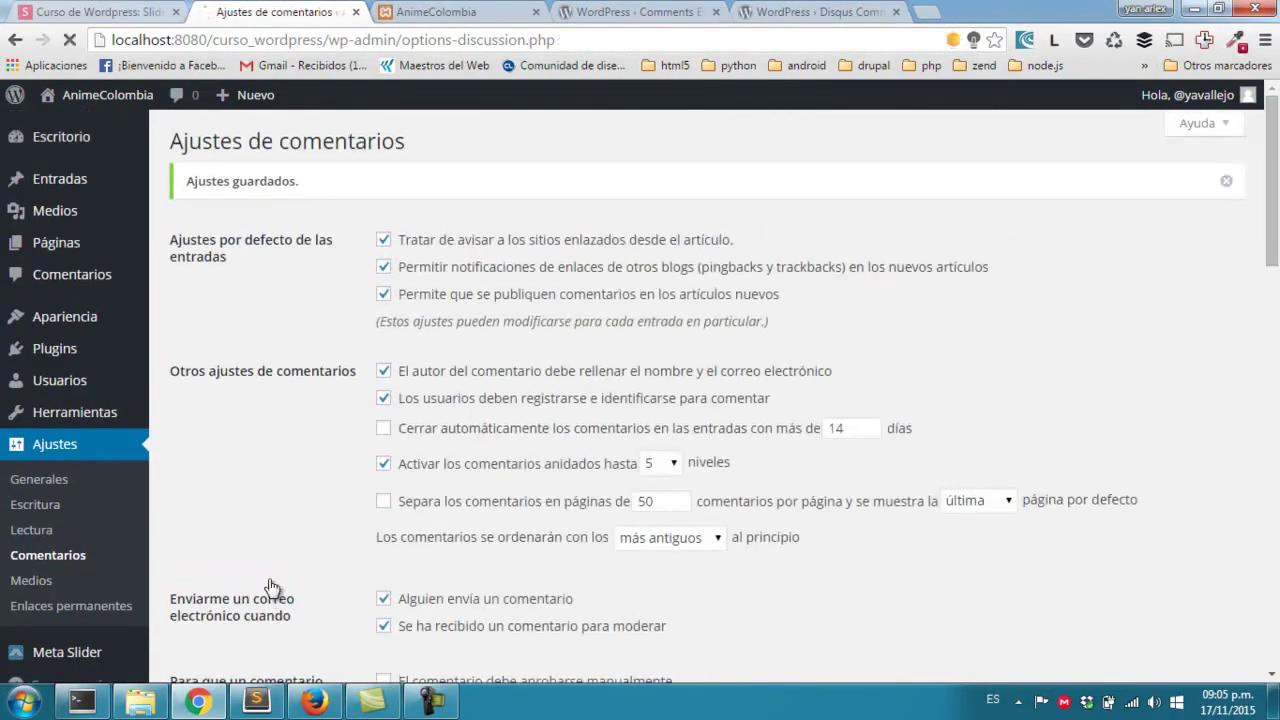
Switch to Firefox and reload the entry to check how the comments section appears to a logged-out visitor.
click(314, 700)
key(F5)
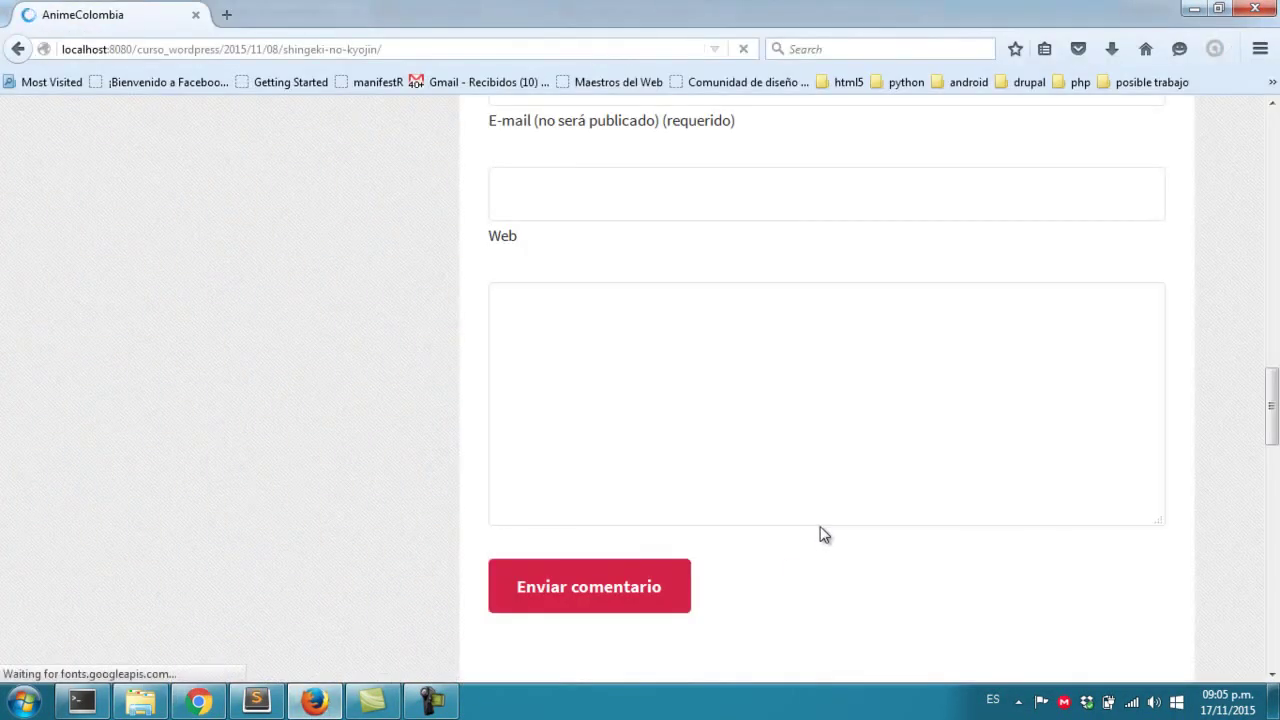
scroll(725, 452, up, 2)
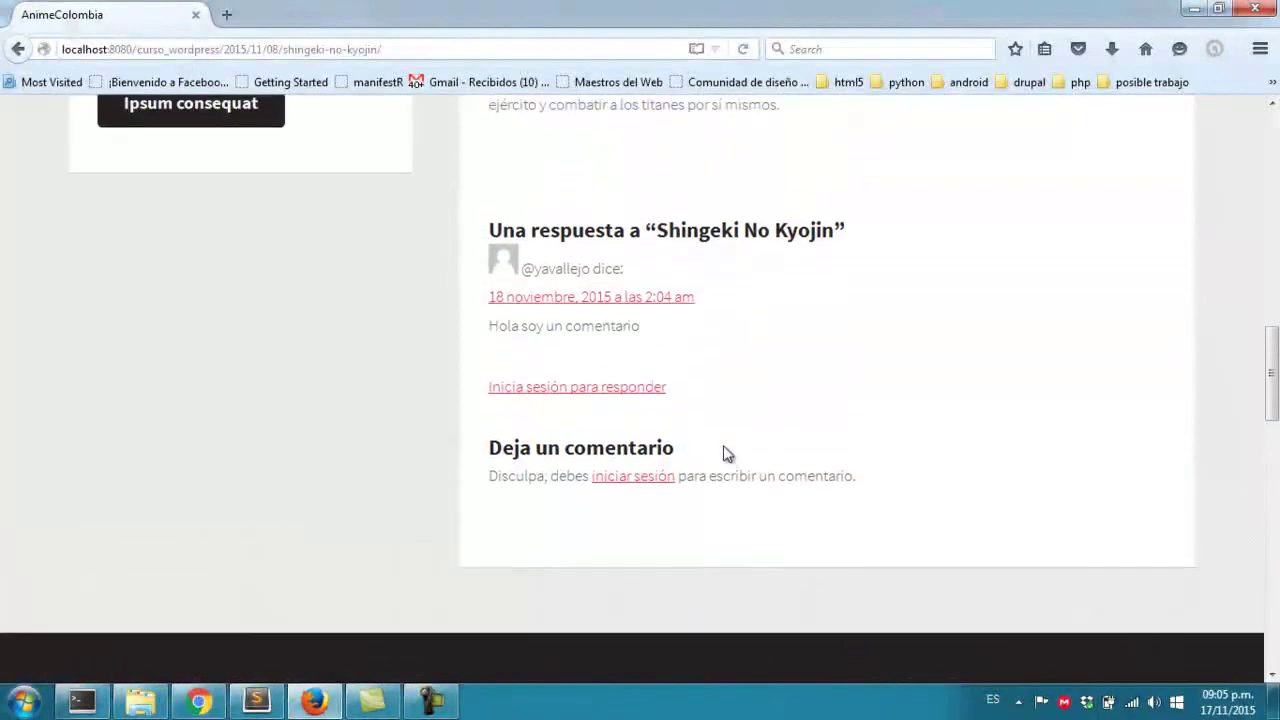
scroll(862, 429, up, 2)
scroll(865, 430, down, 1)
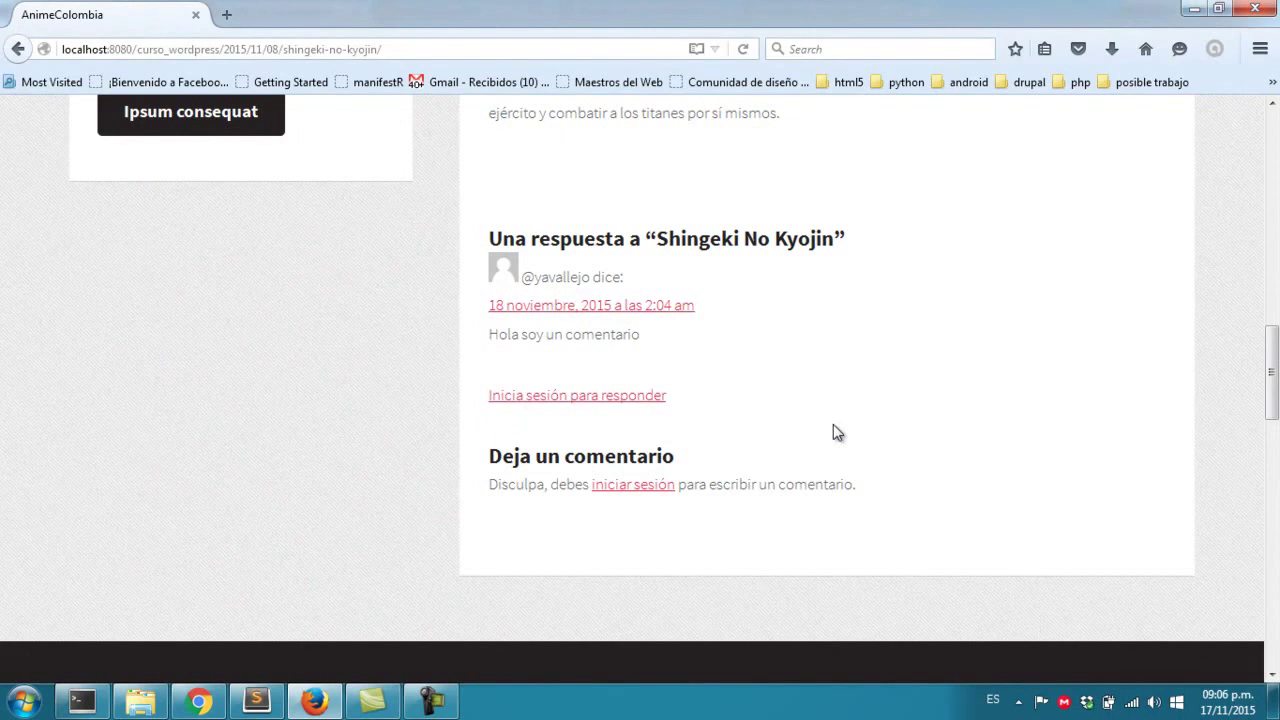
In Chrome, disable both the user registration requirement and the author name and email requirement for comments, and save the settings.
key(alt+Tab)
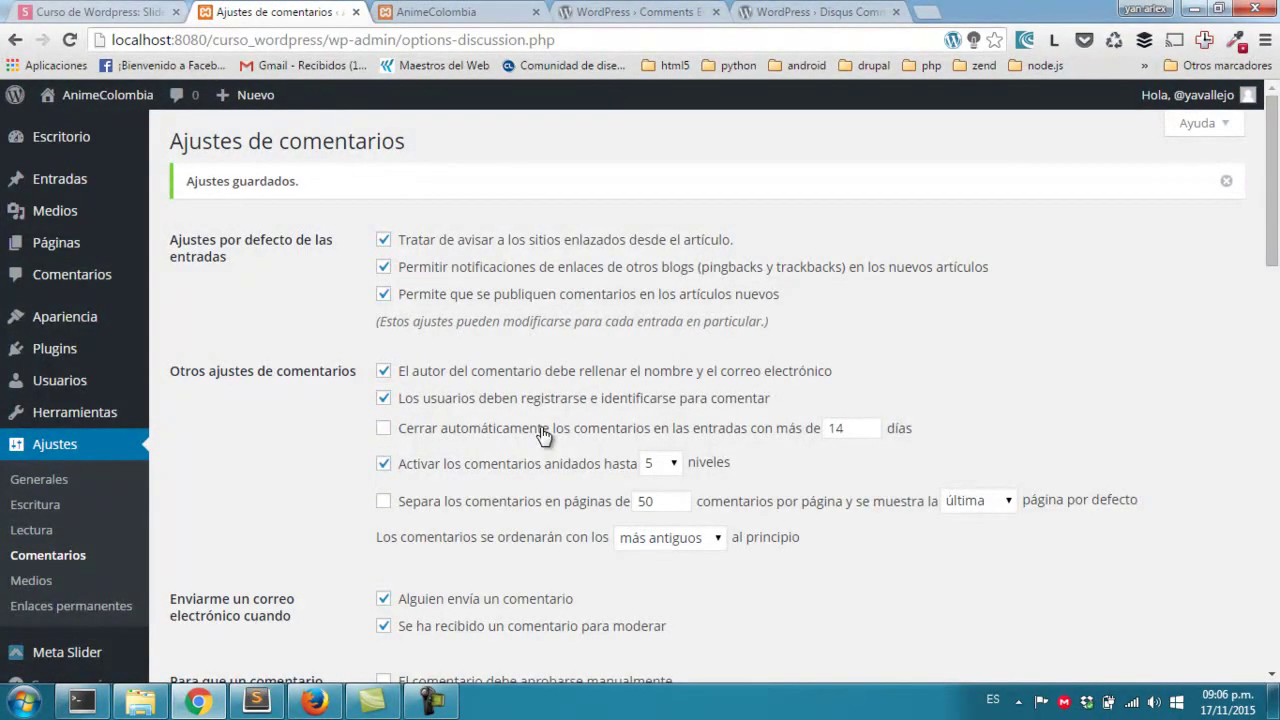
click(464, 400)
scroll(457, 423, down, 2)
scroll(430, 430, up, 2)
click(445, 376)
scroll(445, 378, down, 15)
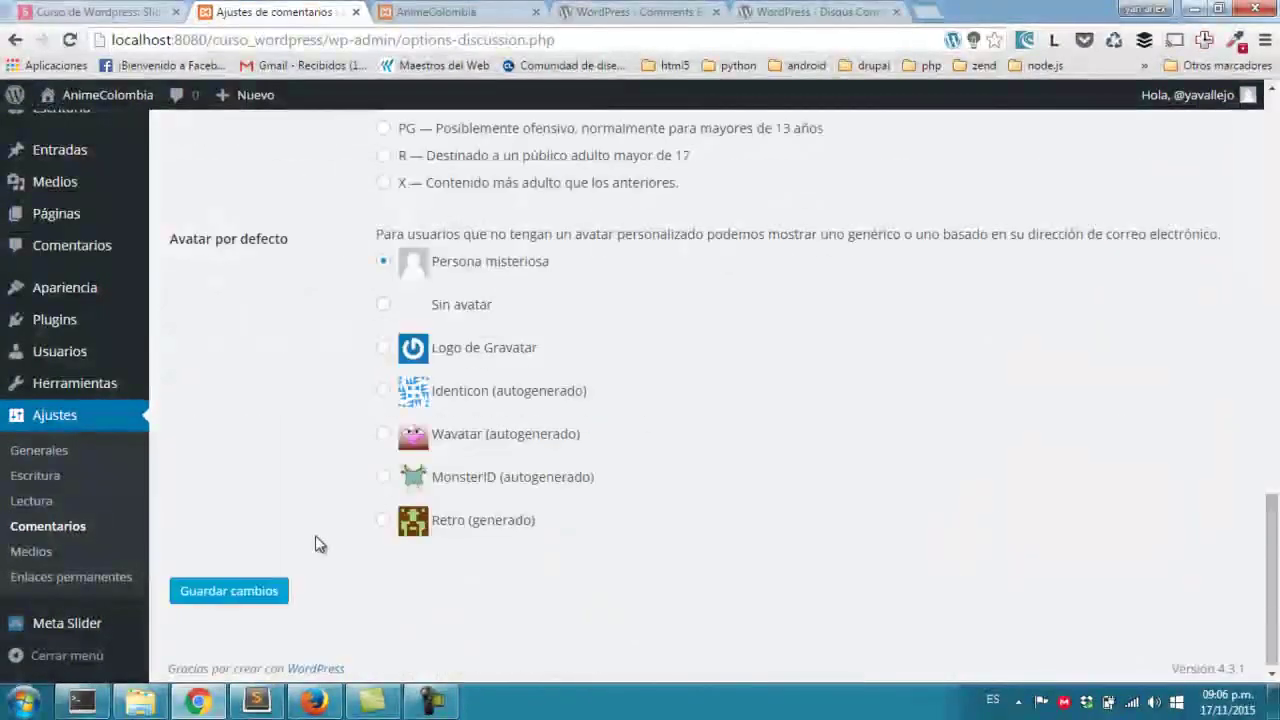
click(278, 594)
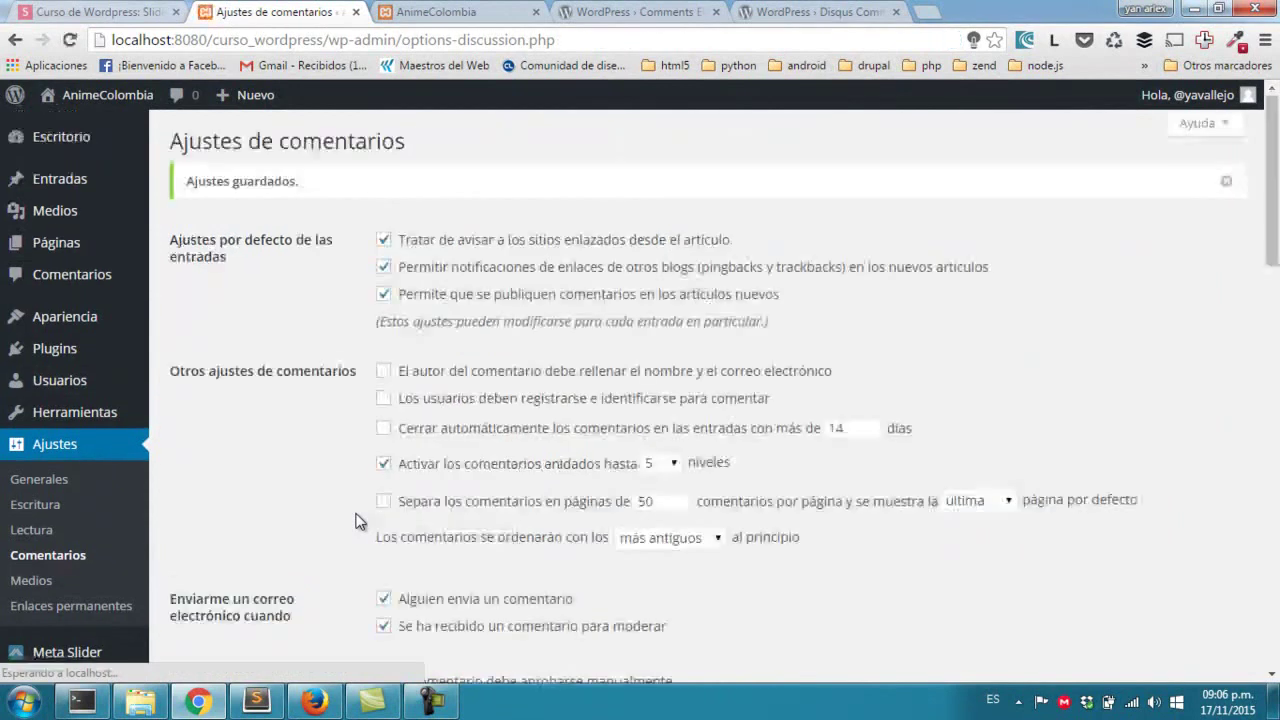
Reload the entry in Firefox and check whether the comment form's Nombre and E-mail fields are marked as required.
key(alt+Tab)
key(F5)
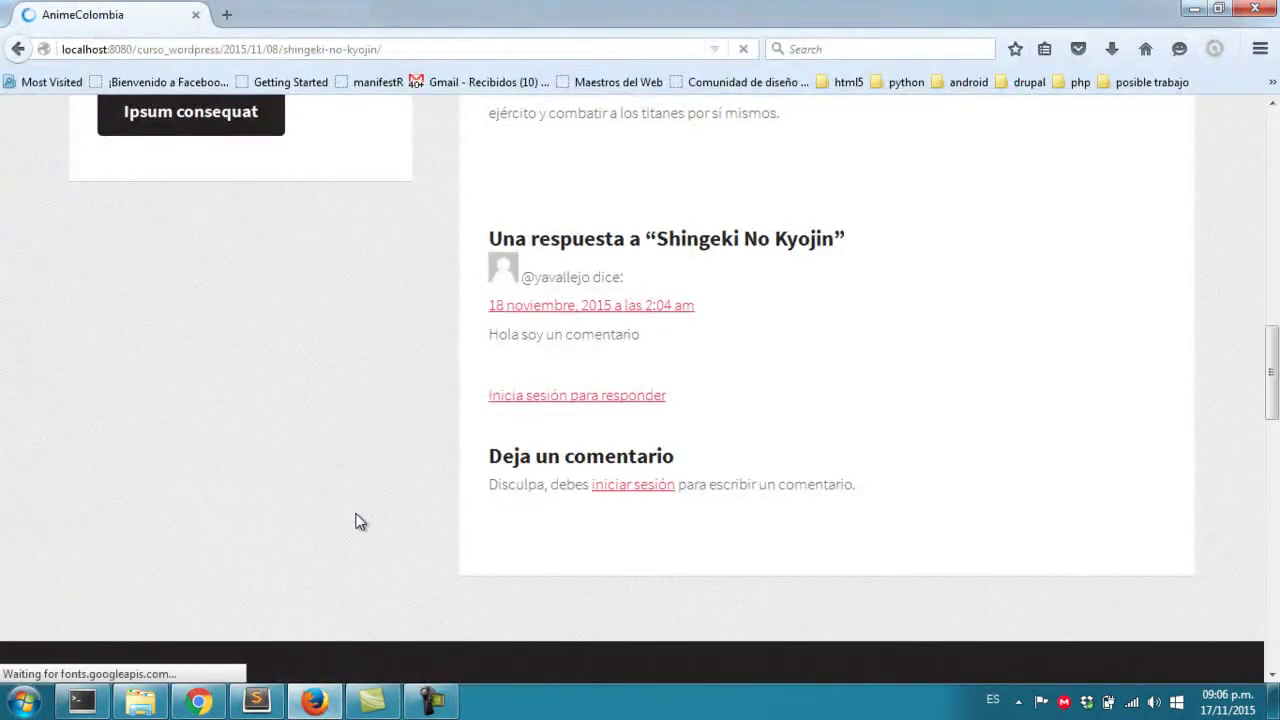
scroll(357, 520, down, 5)
click(553, 189)
click(551, 284)
click(574, 422)
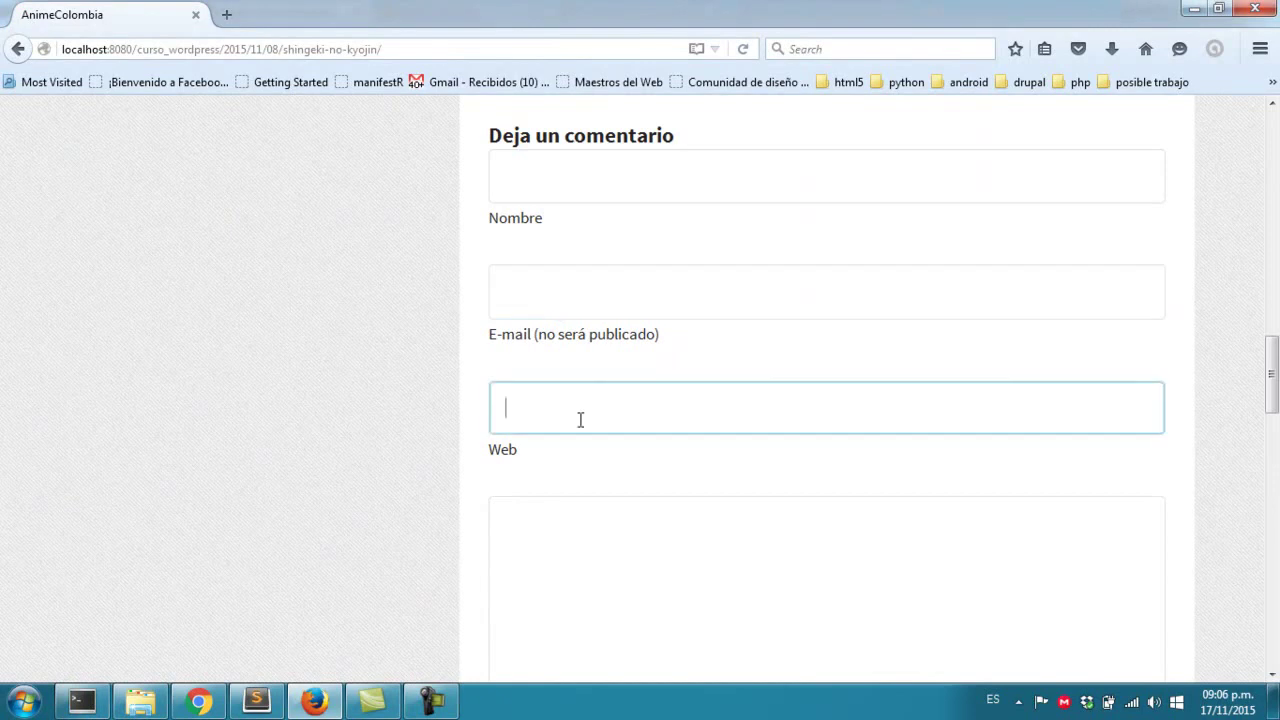
click(561, 175)
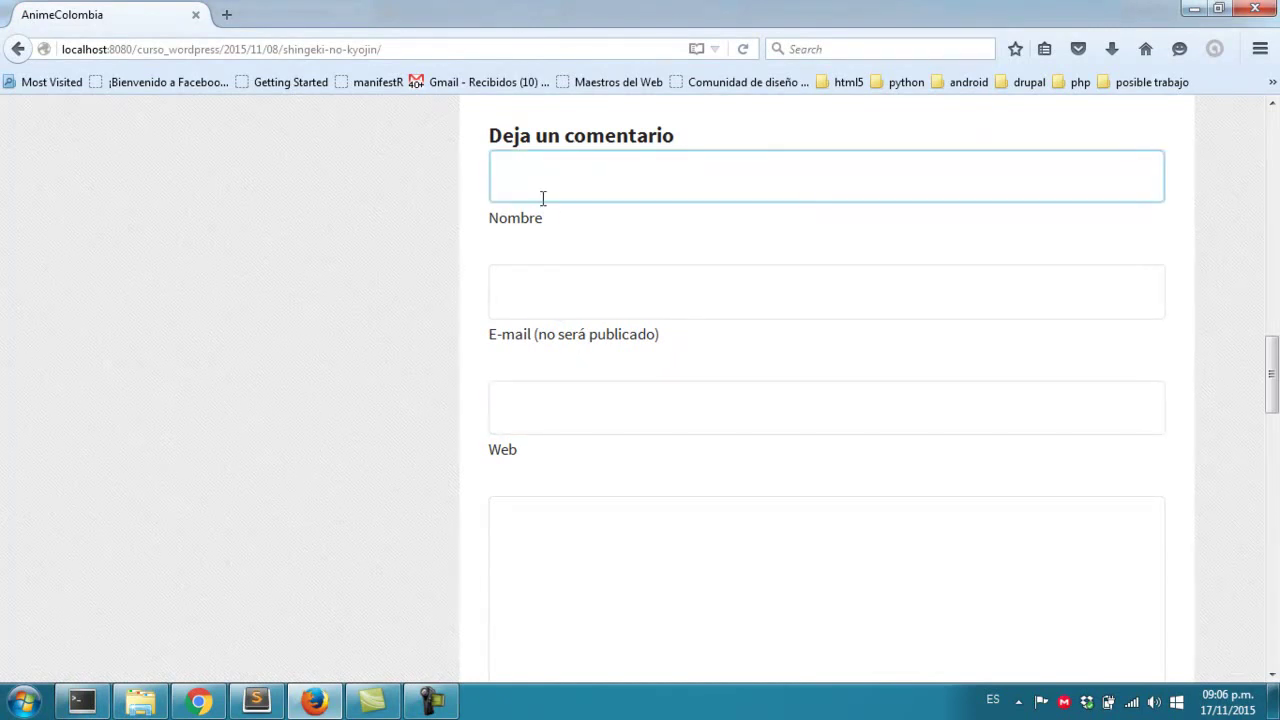
scroll(543, 200, down, 2)
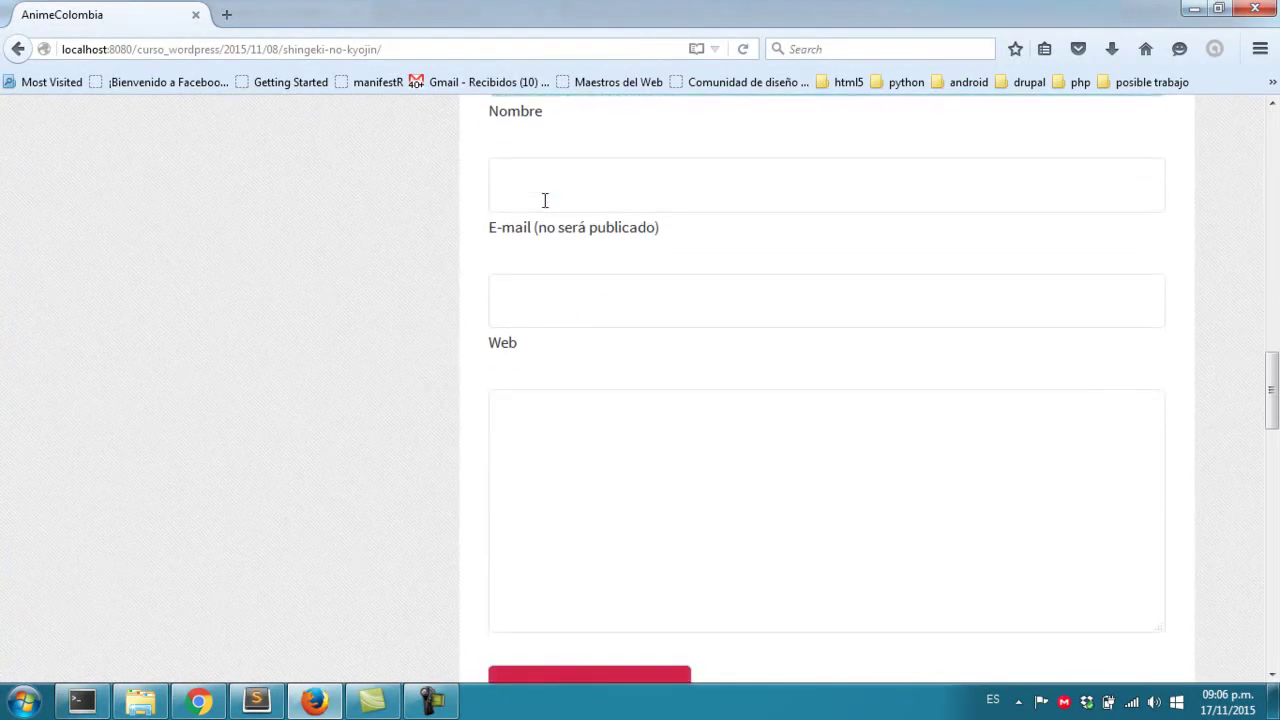
scroll(577, 311, up, 3)
drag(546, 326, 490, 326)
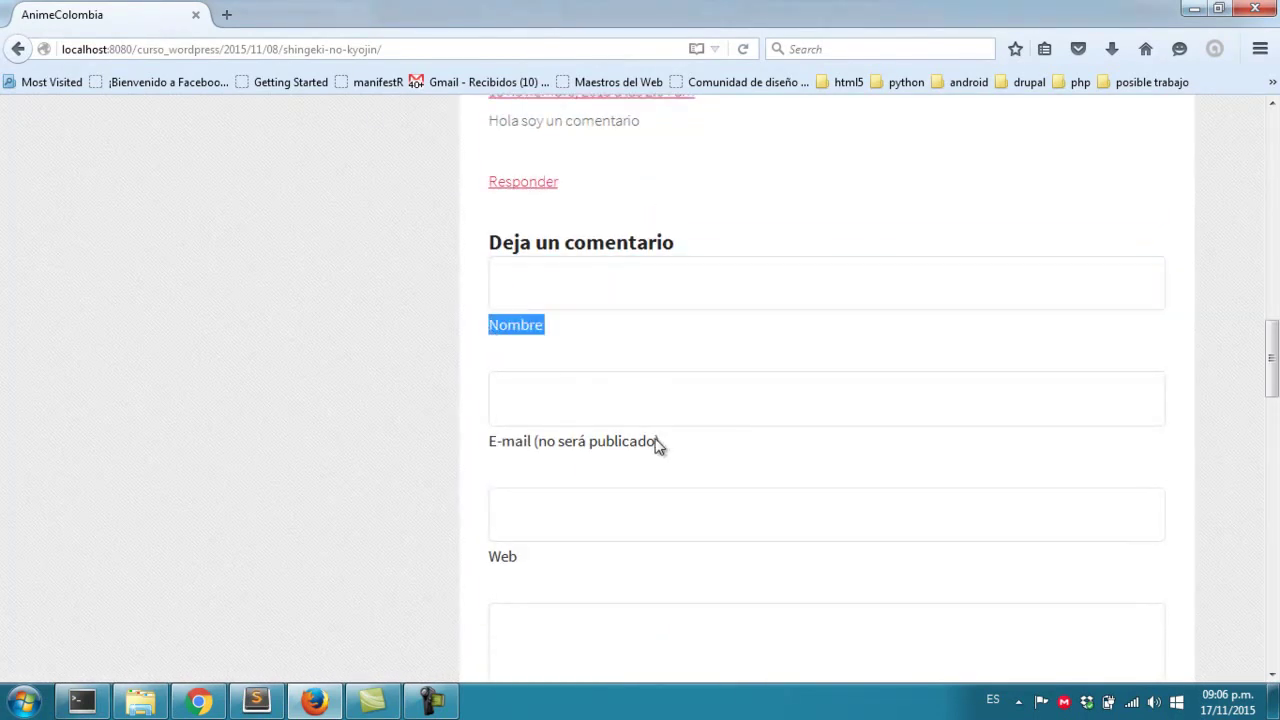
drag(665, 443, 516, 442)
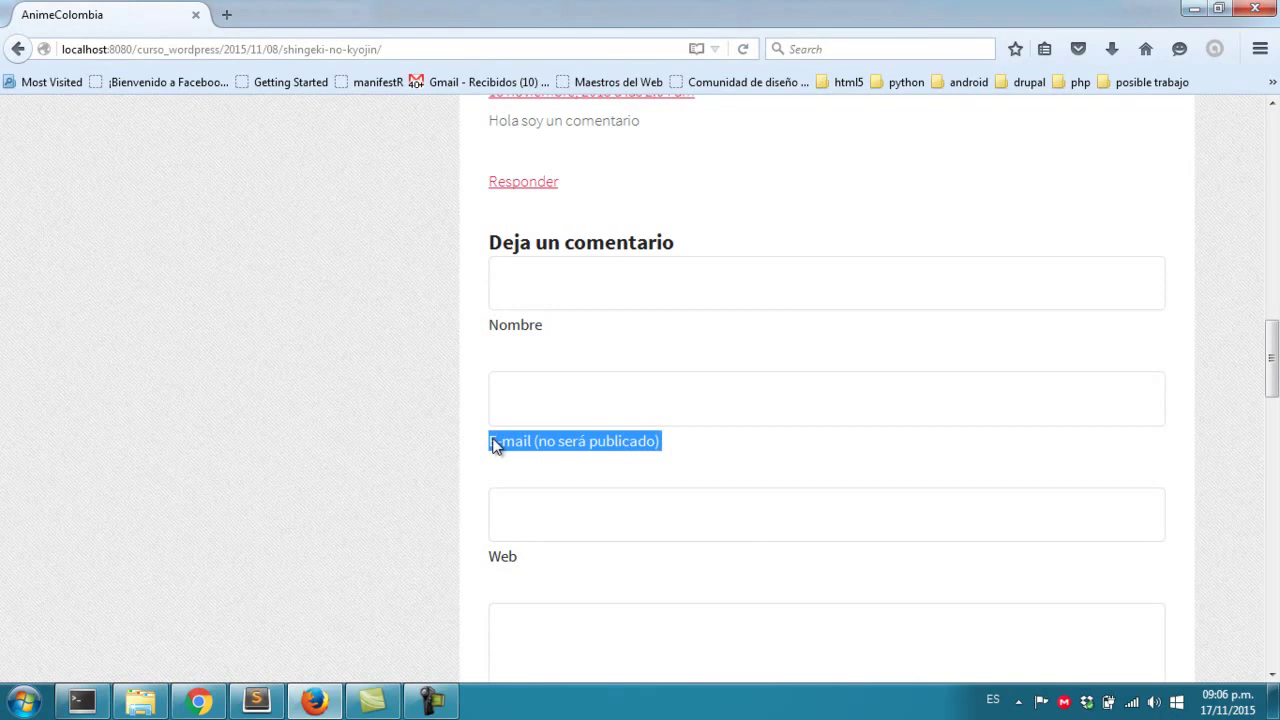
In Chrome, enable "El autor del comentario debe rellenar el nombre y el correo electrónico" and save the comment settings.
key(alt+Tab)
click(383, 369)
scroll(440, 415, down, 2)
scroll(440, 418, up, 1)
key(alt+Tab)
key(alt+Tab)
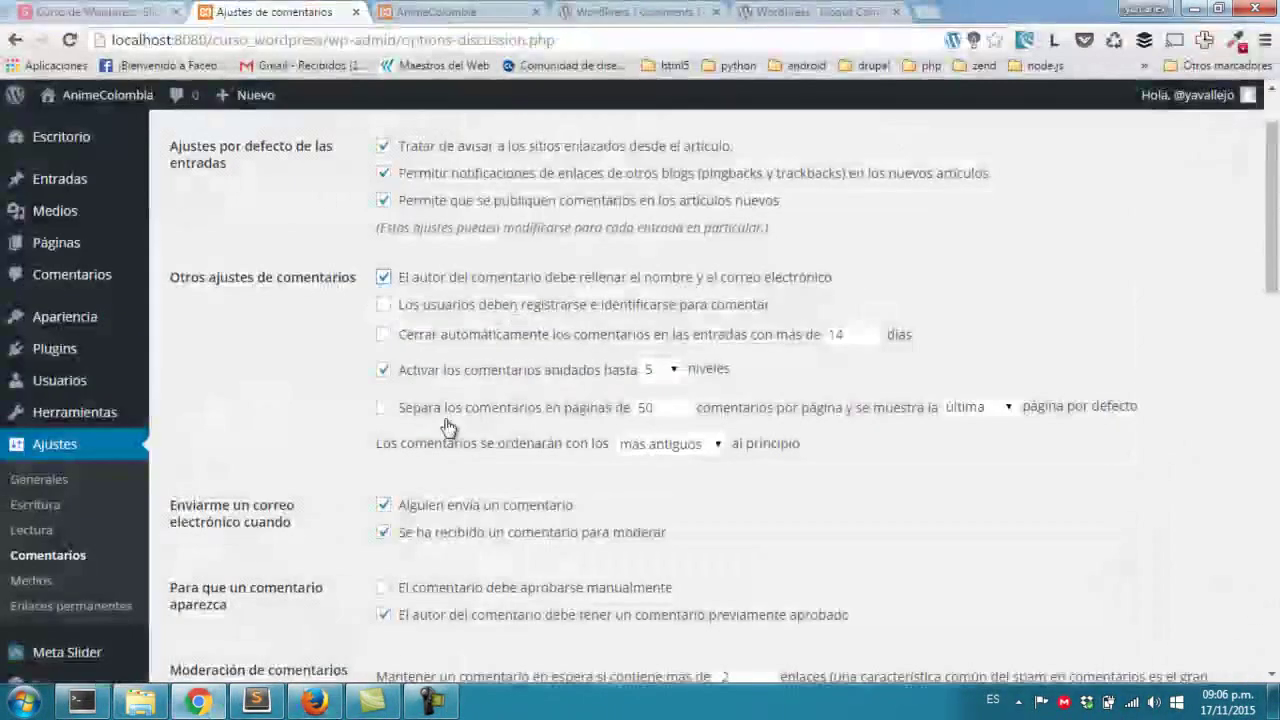
scroll(447, 426, down, 15)
click(240, 588)
Switch to Firefox, reload the entry and check whether the comment form's Nombre and E-mail fields are marked as required.
key(alt+Tab)
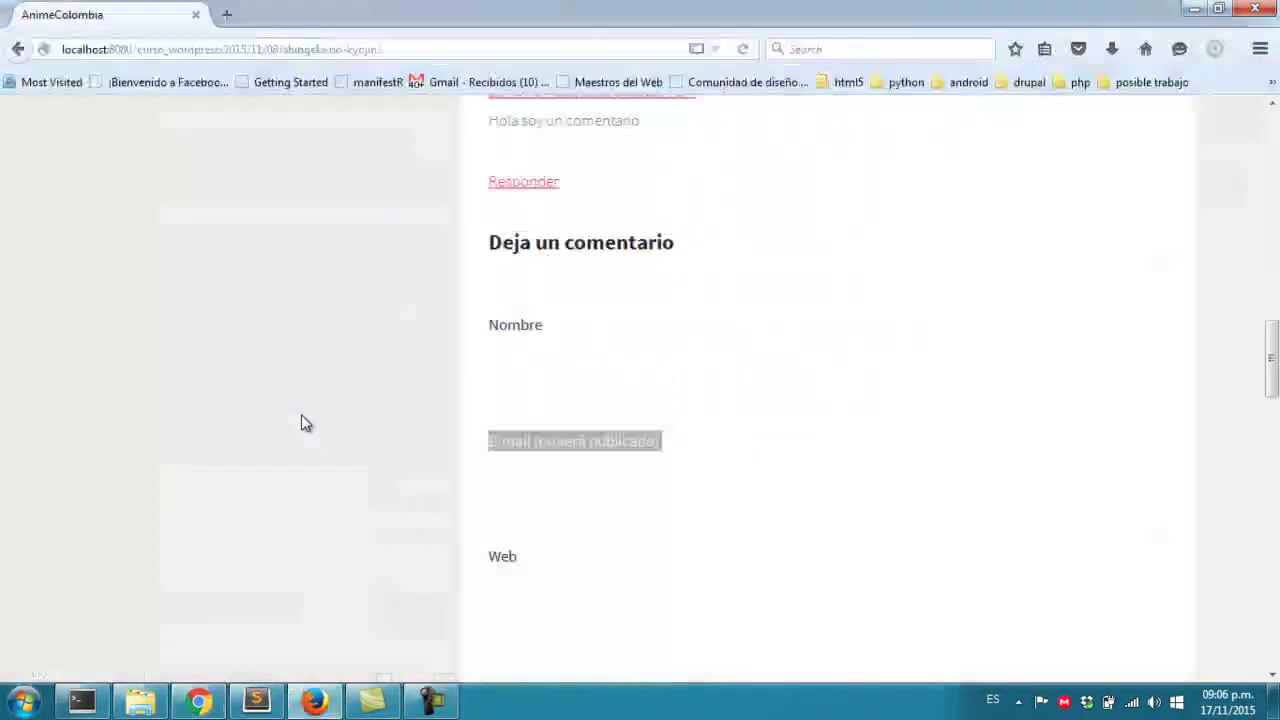
key(F5)
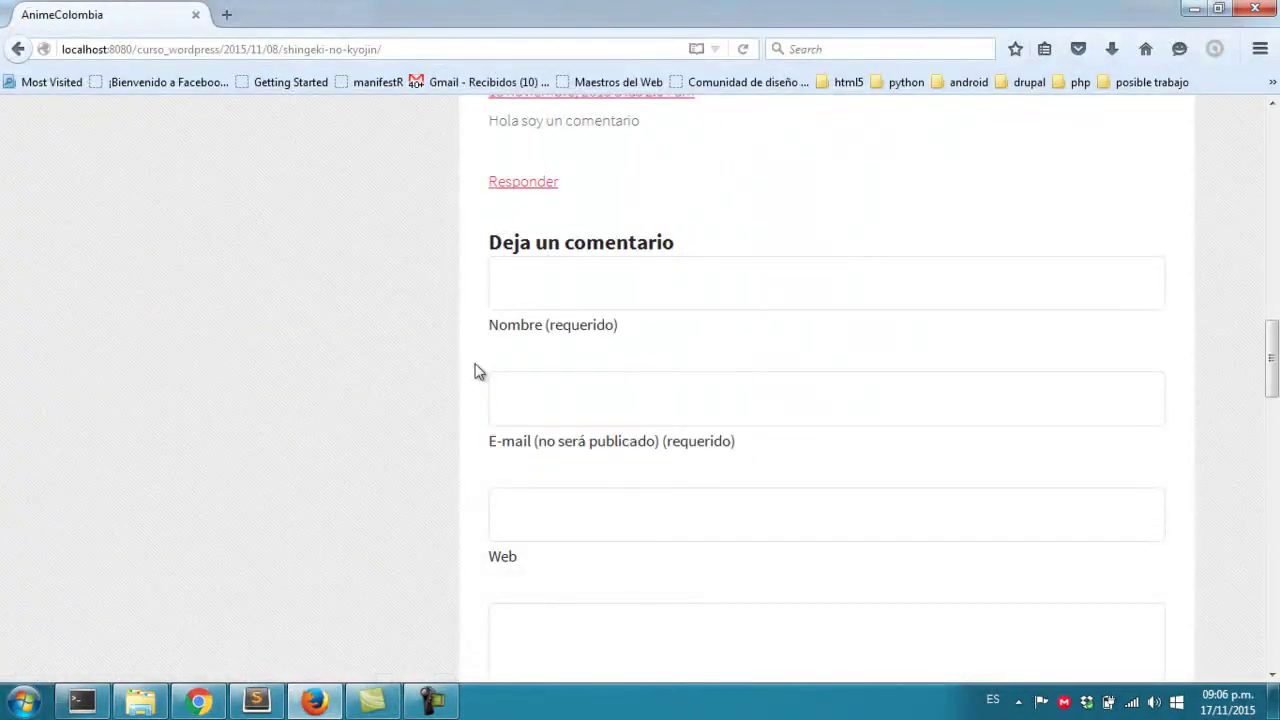
drag(622, 330, 553, 330)
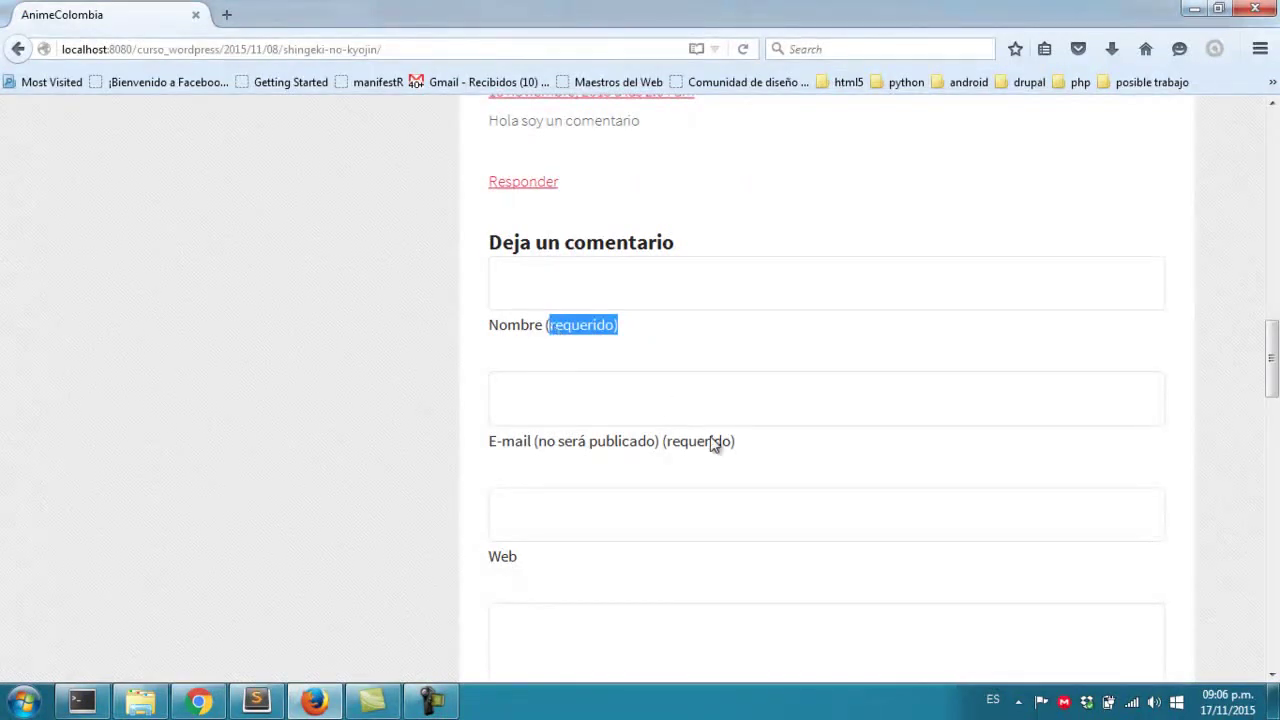
drag(737, 444, 683, 446)
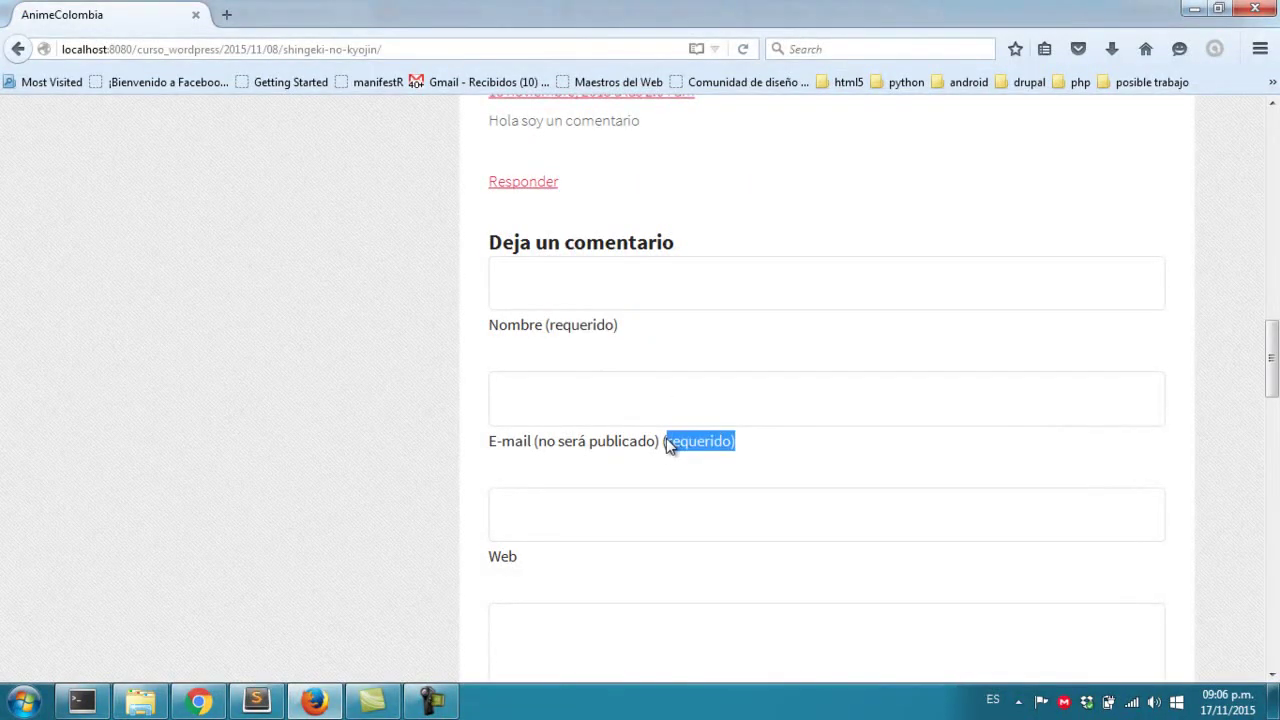
scroll(603, 360, down, 2)
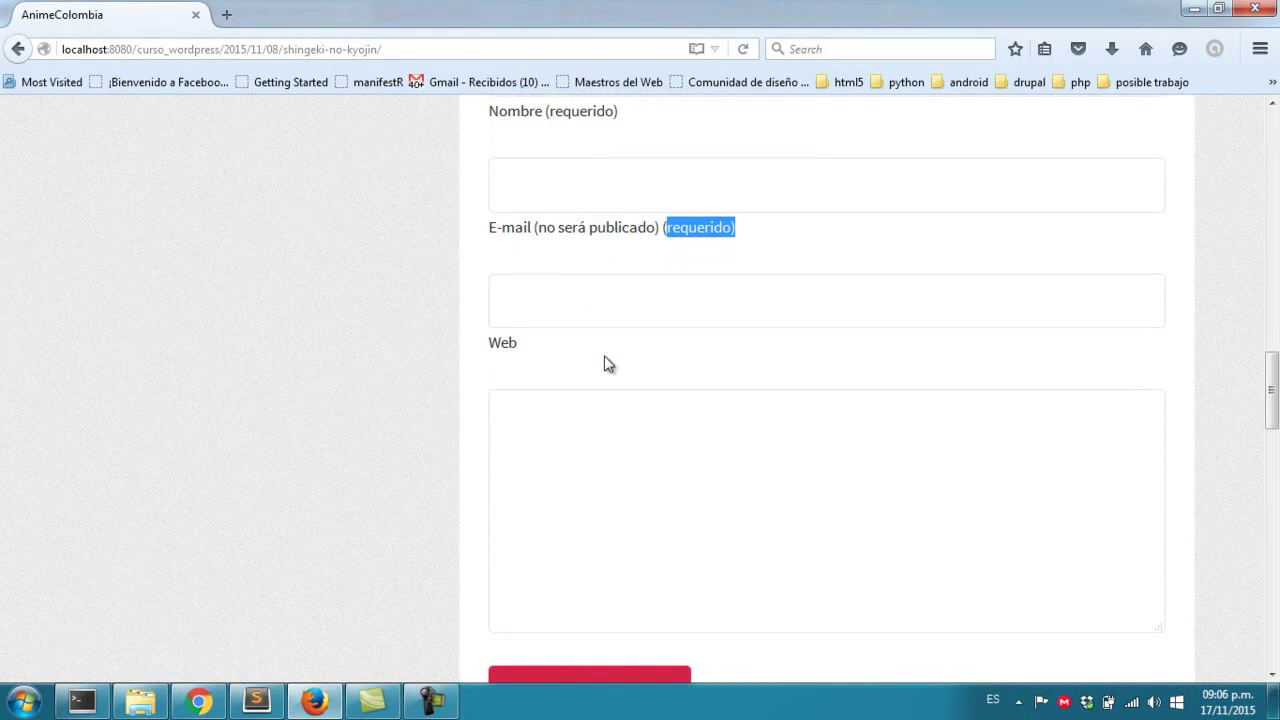
scroll(608, 364, up, 3)
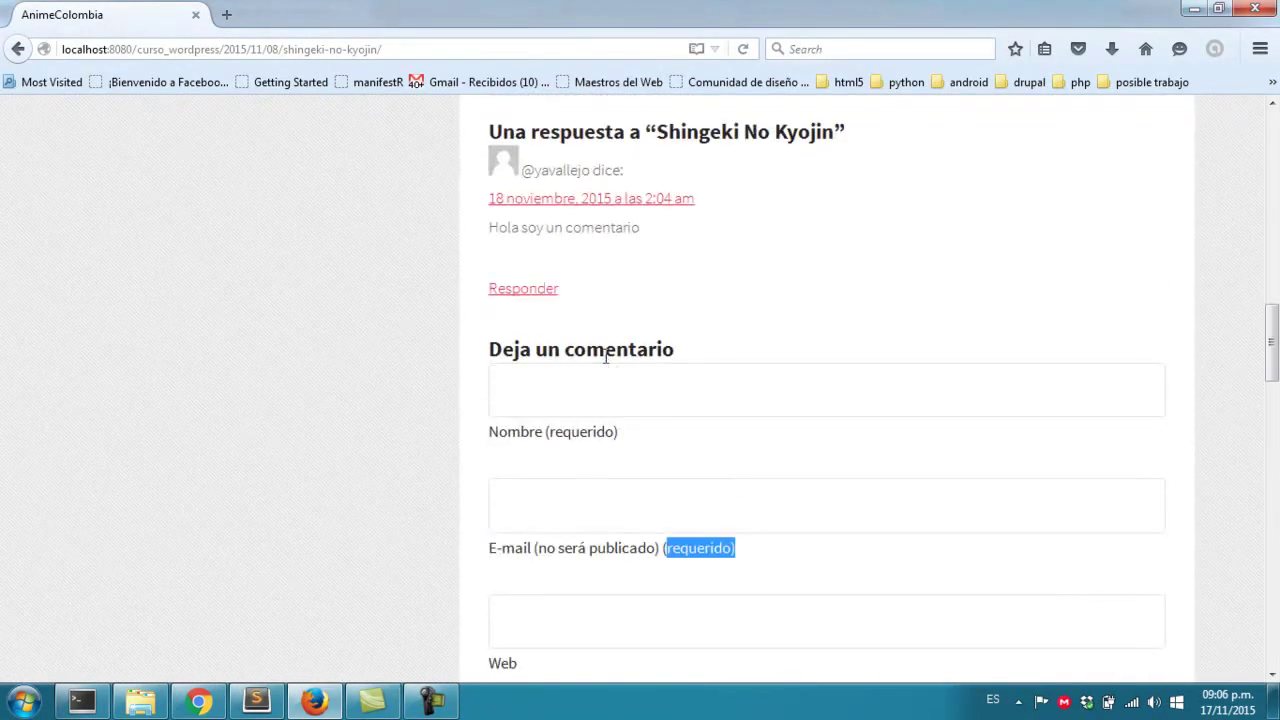
Open the reply form for the existing comment "Hola soy un comentario" and examine its fields.
click(537, 290)
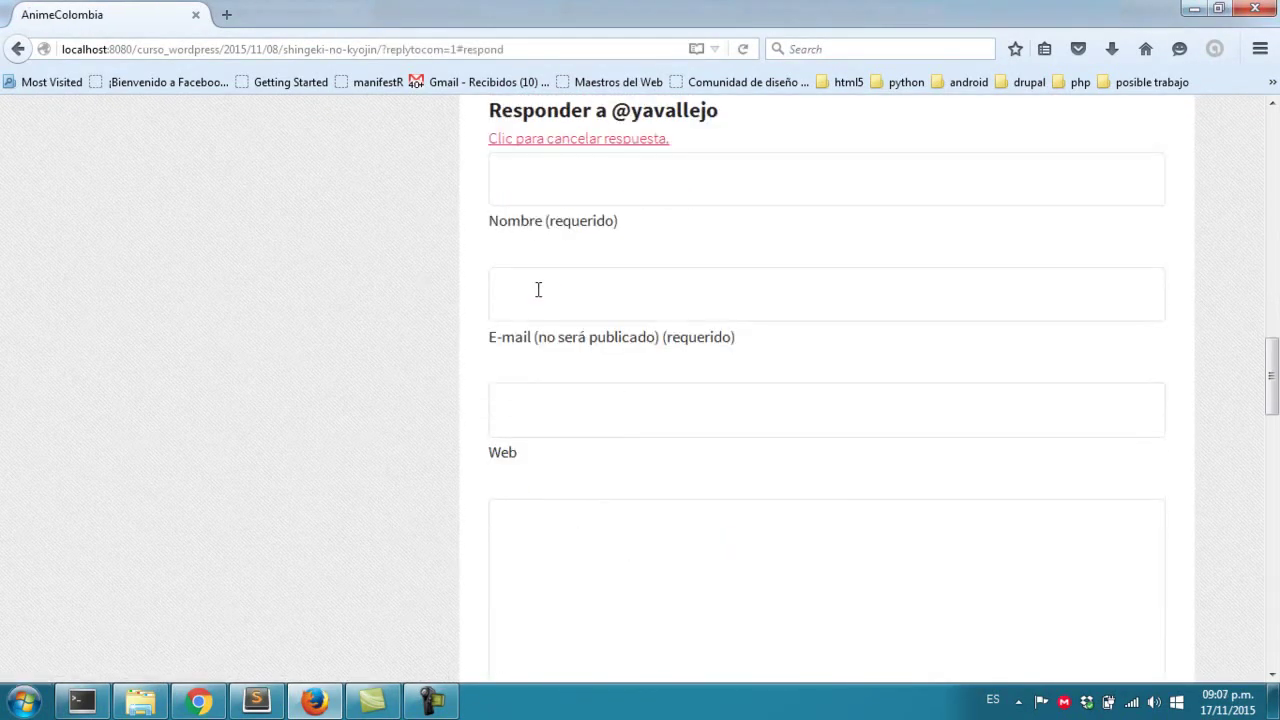
scroll(748, 326, up, 5)
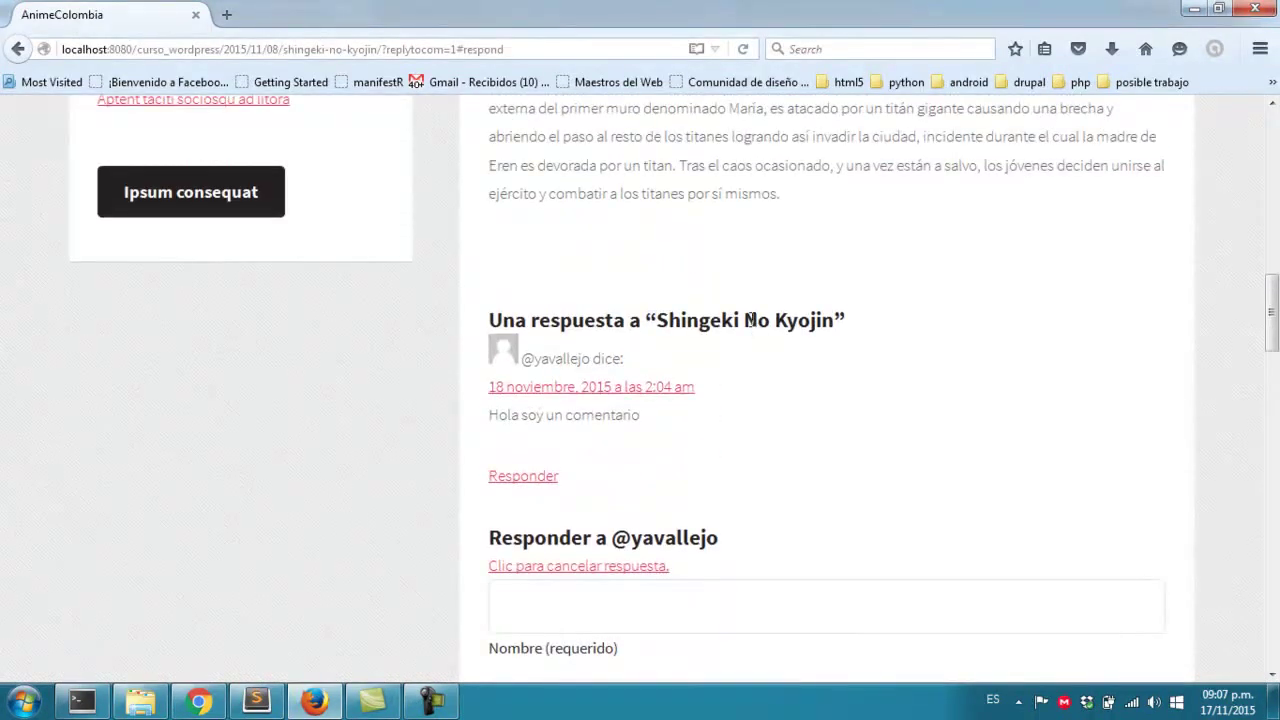
scroll(640, 340, down, 3)
scroll(626, 389, down, 4)
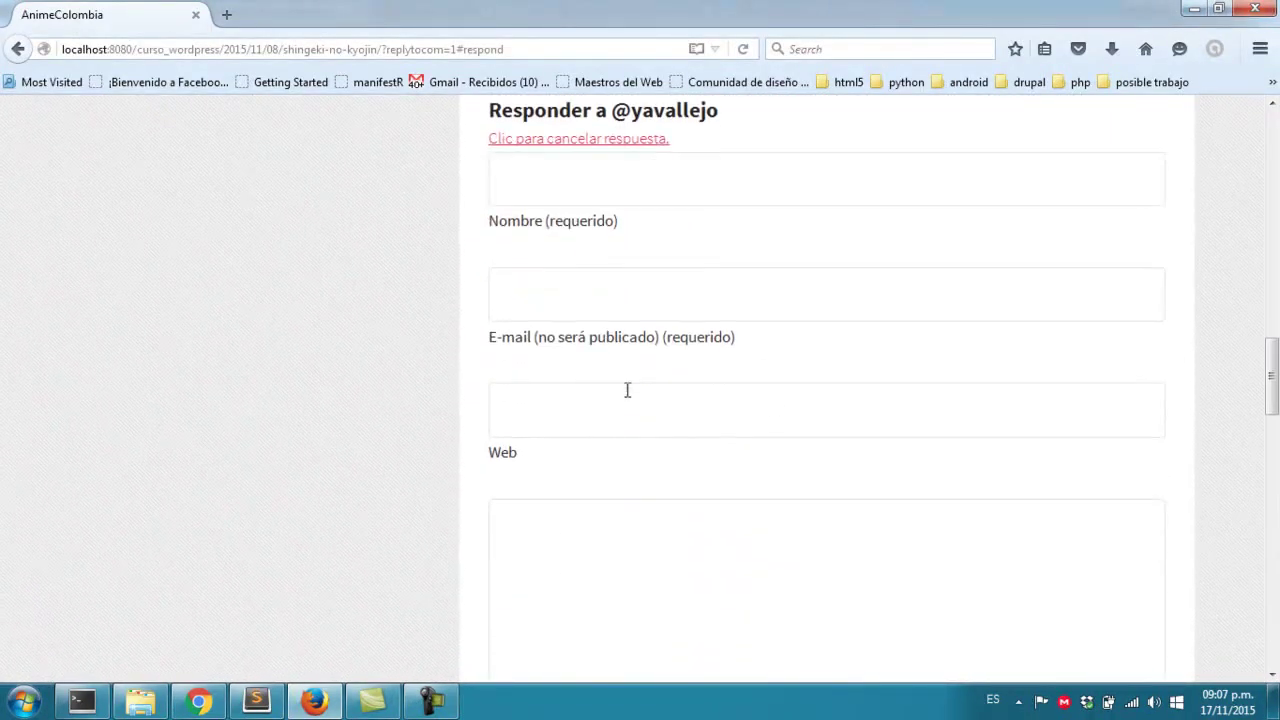
scroll(637, 397, up, 5)
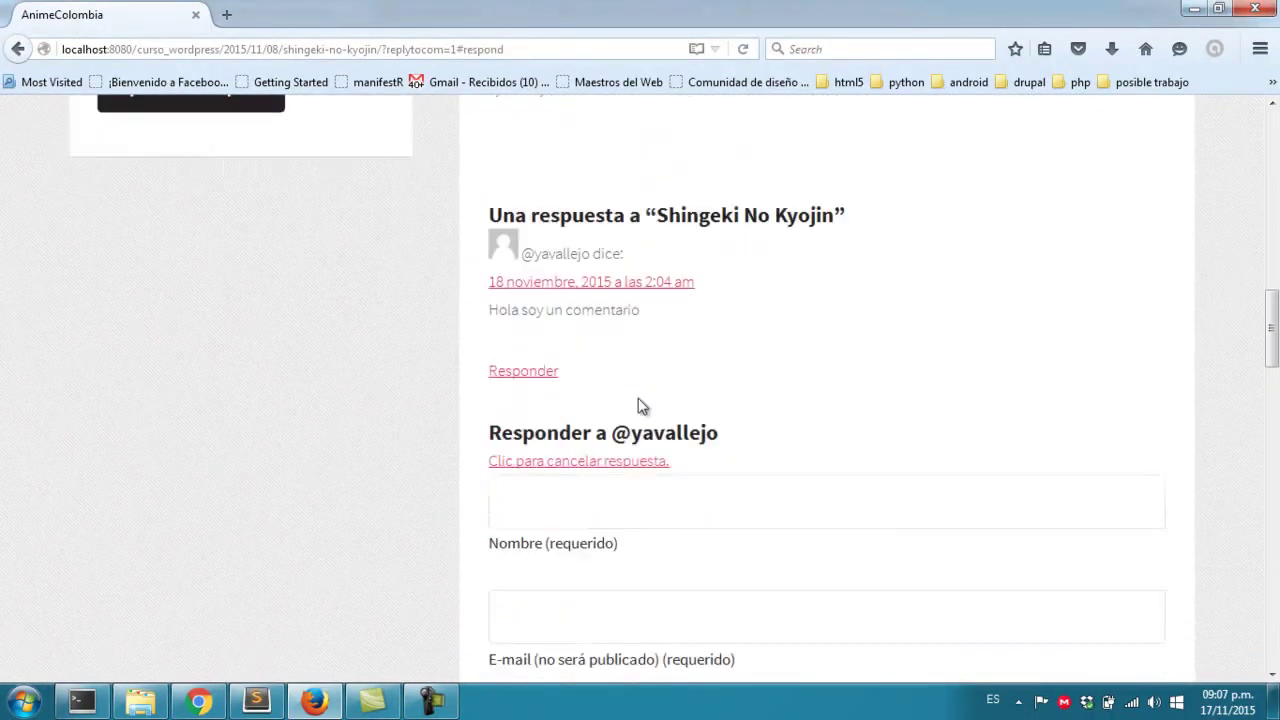
scroll(600, 360, down, 3)
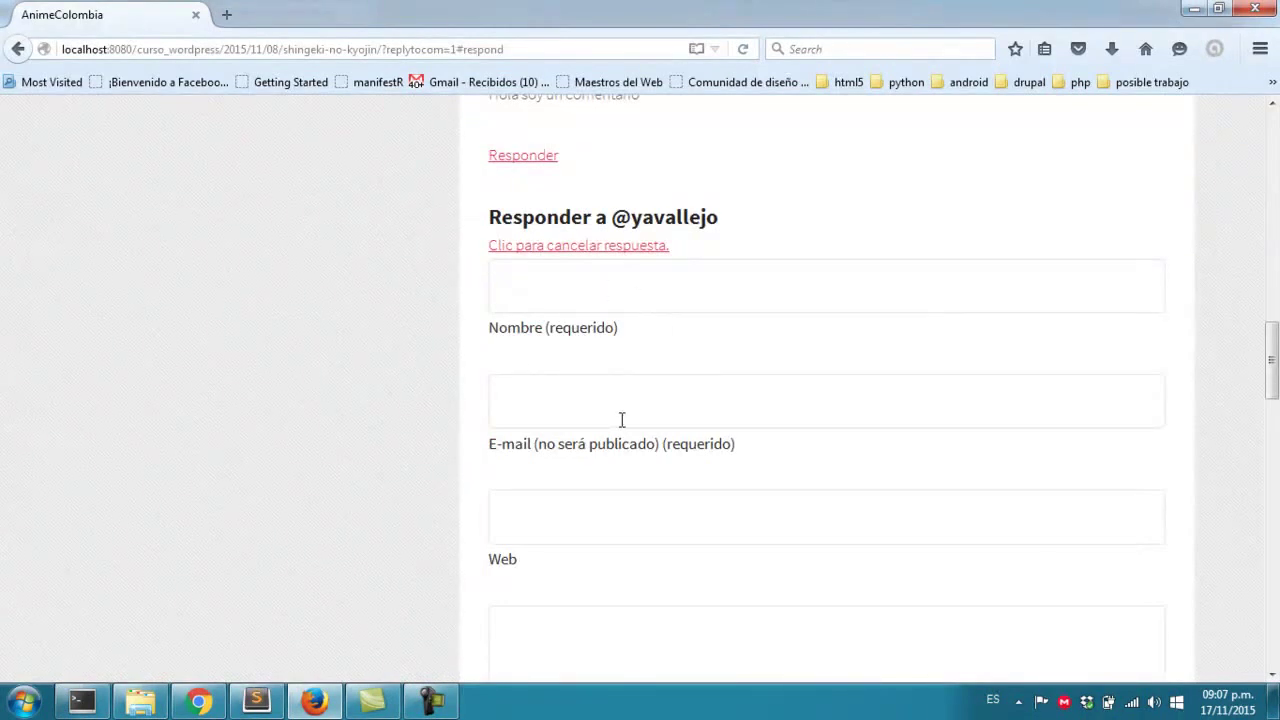
scroll(621, 420, down, 3)
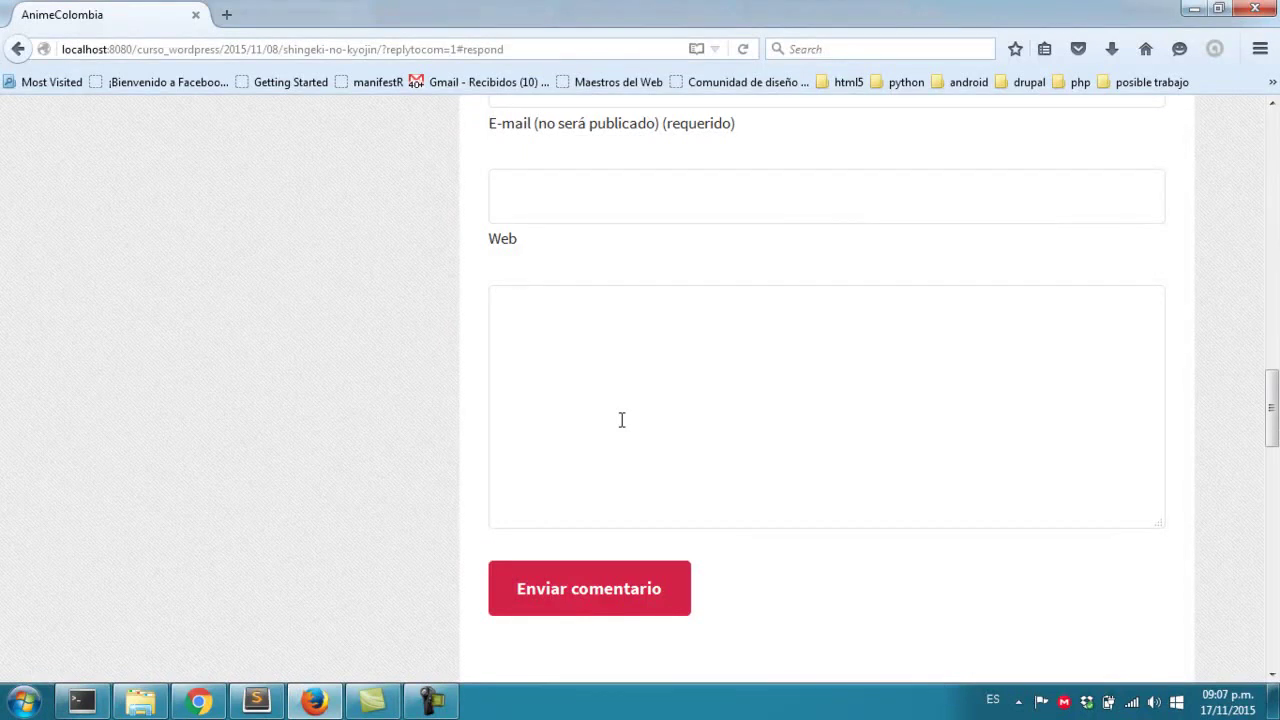
scroll(621, 420, up, 5)
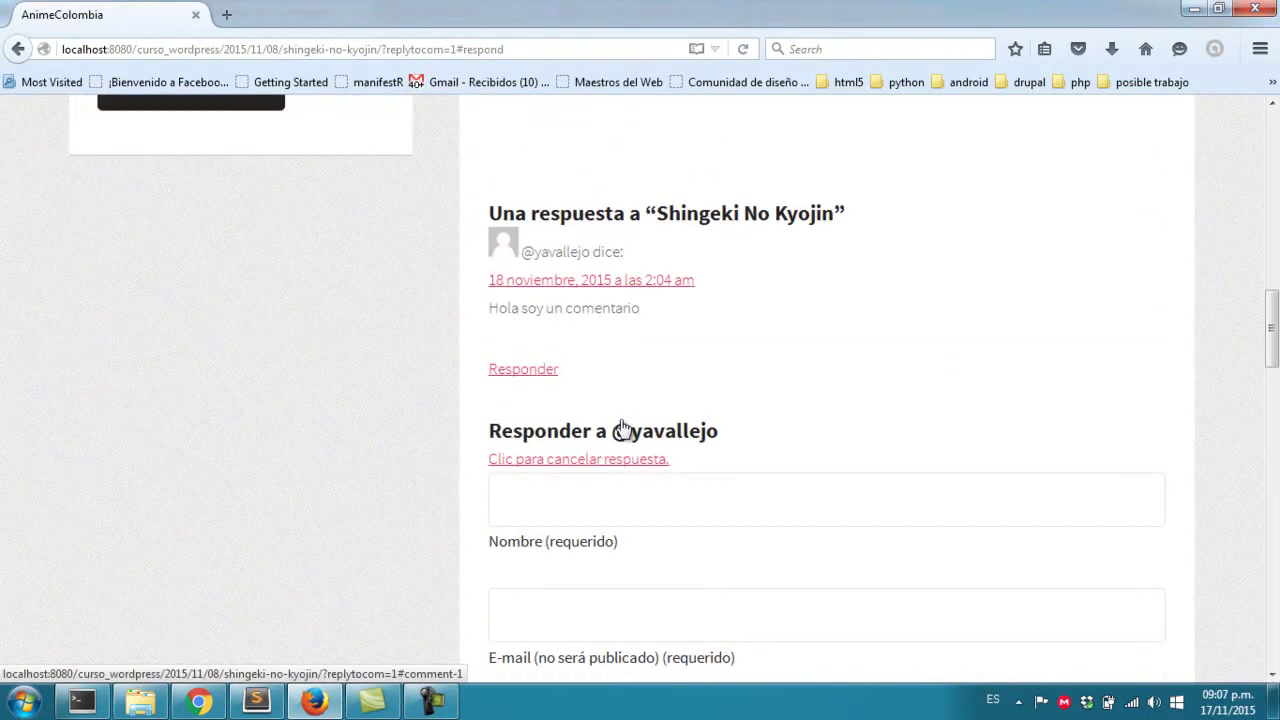
scroll(621, 428, down, 4)
scroll(621, 428, up, 4)
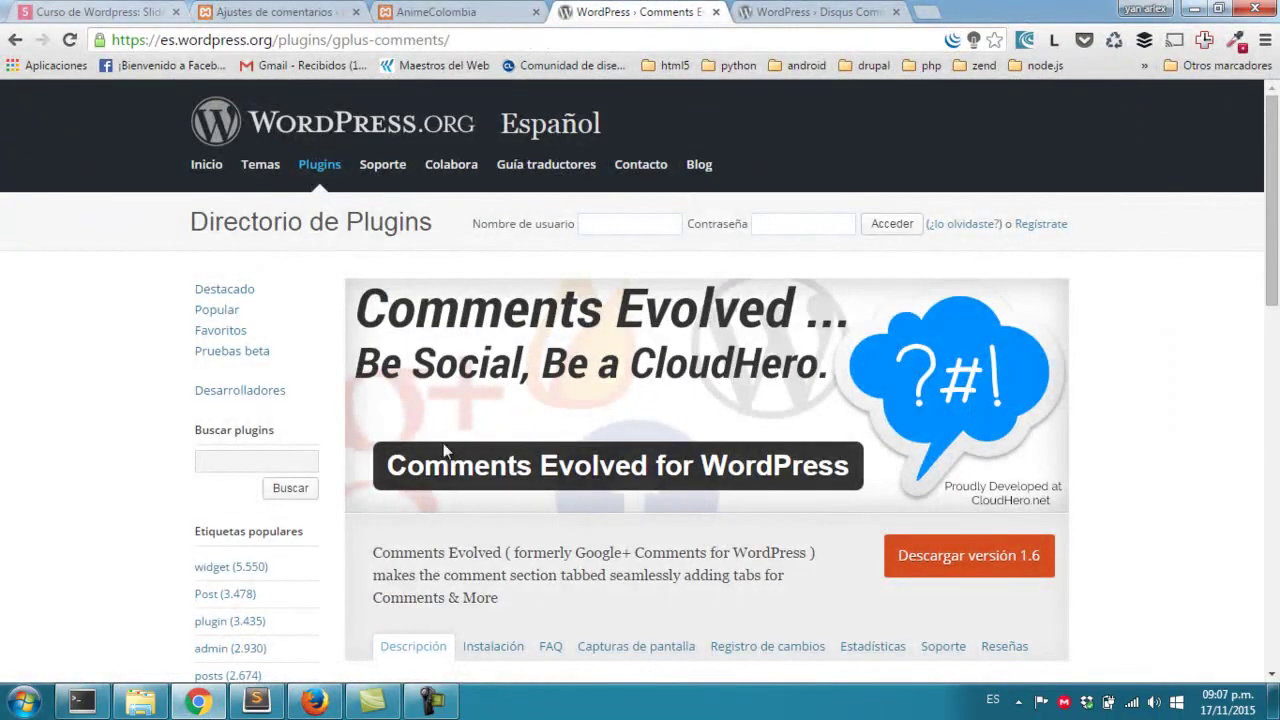
In Chrome, copy the plugin name "Comments Evolved for WordPress" from its directory page and view the Disqus Comment System page.
drag(393, 470, 848, 470)
key(ctrl+c)
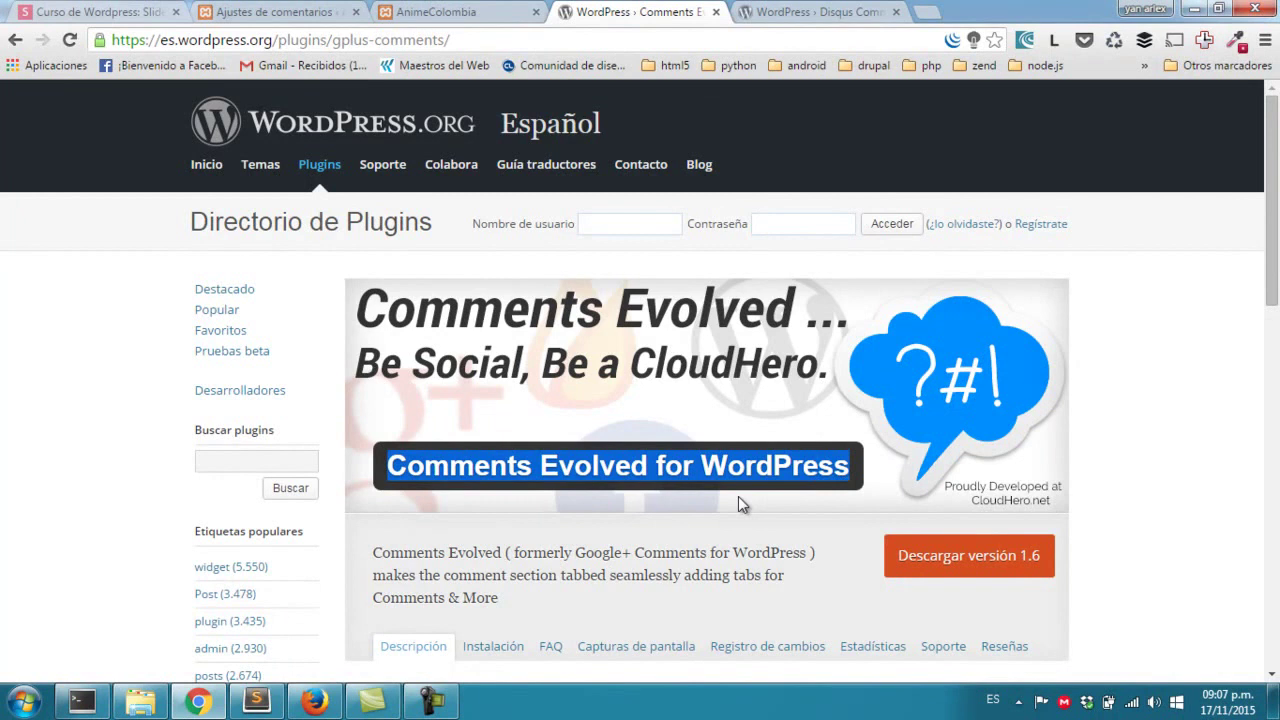
click(789, 10)
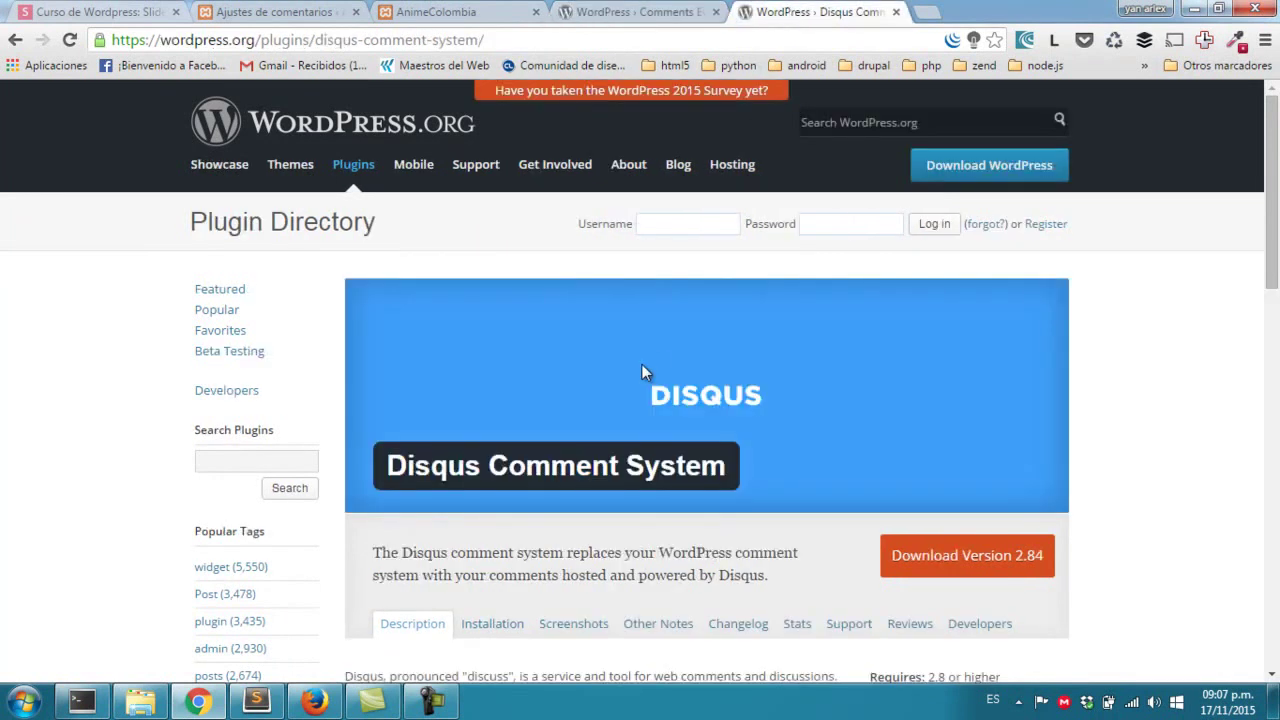
Return to the AnimeColombia administration and open the page for adding new plugins.
click(300, 12)
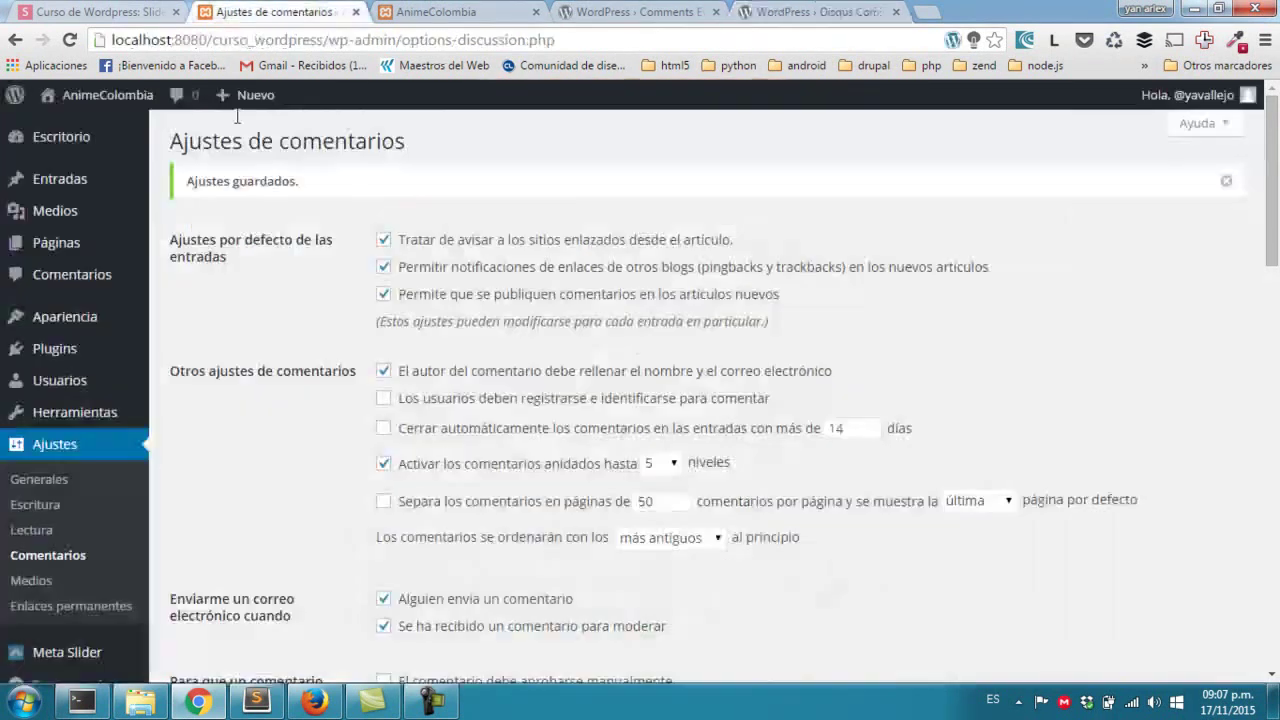
click(80, 350)
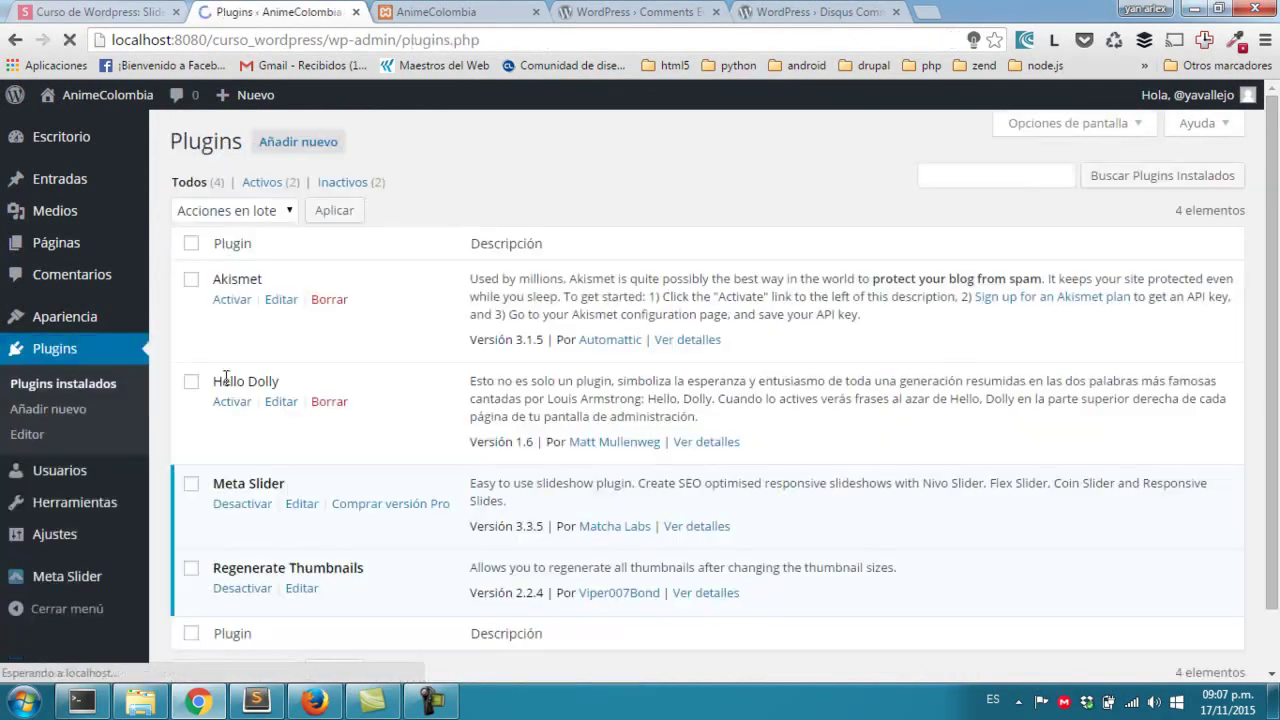
click(297, 141)
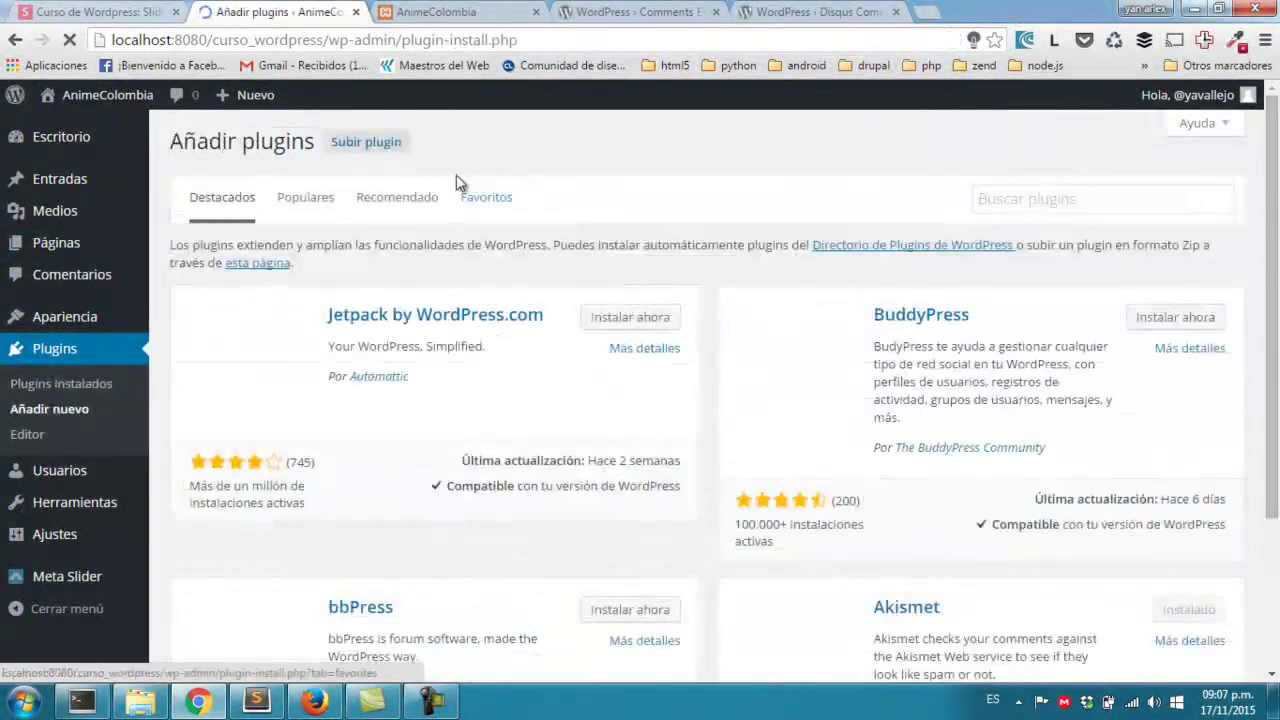
Search for "Comments Evolved for WordPress" using the copied name, and install and activate that plugin.
click(1038, 201)
key(ctrl+v)
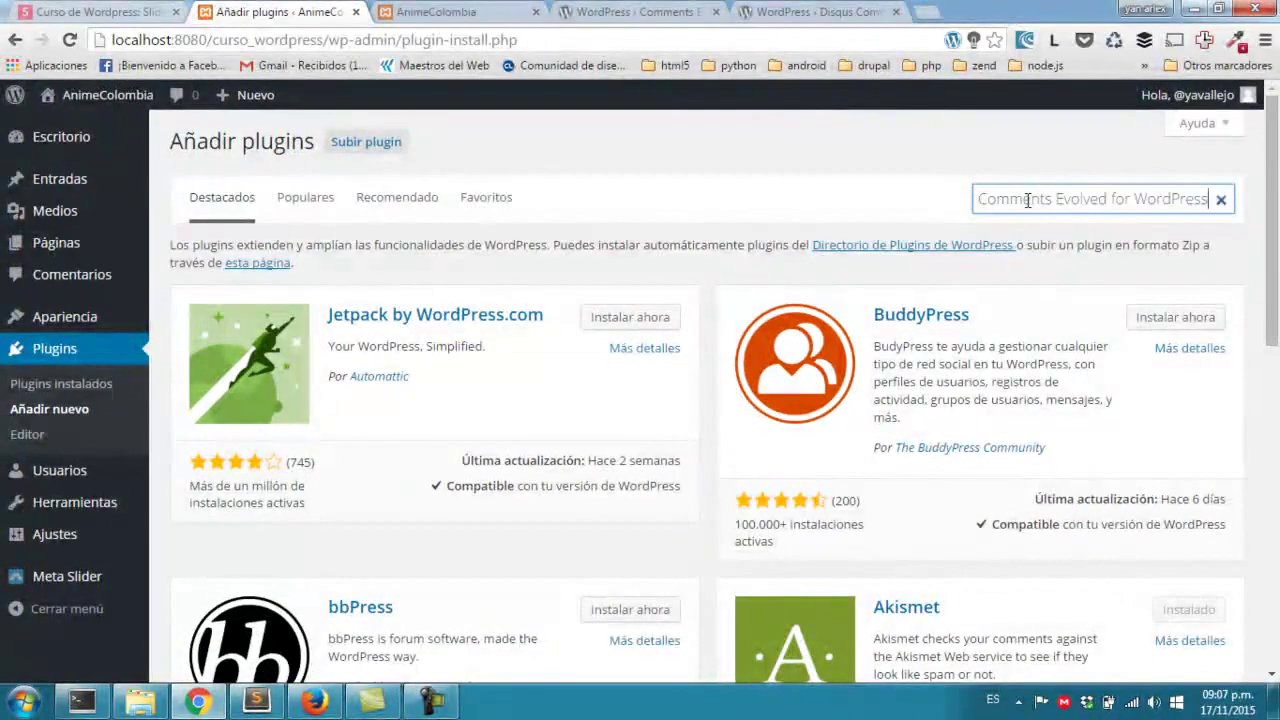
key(Return)
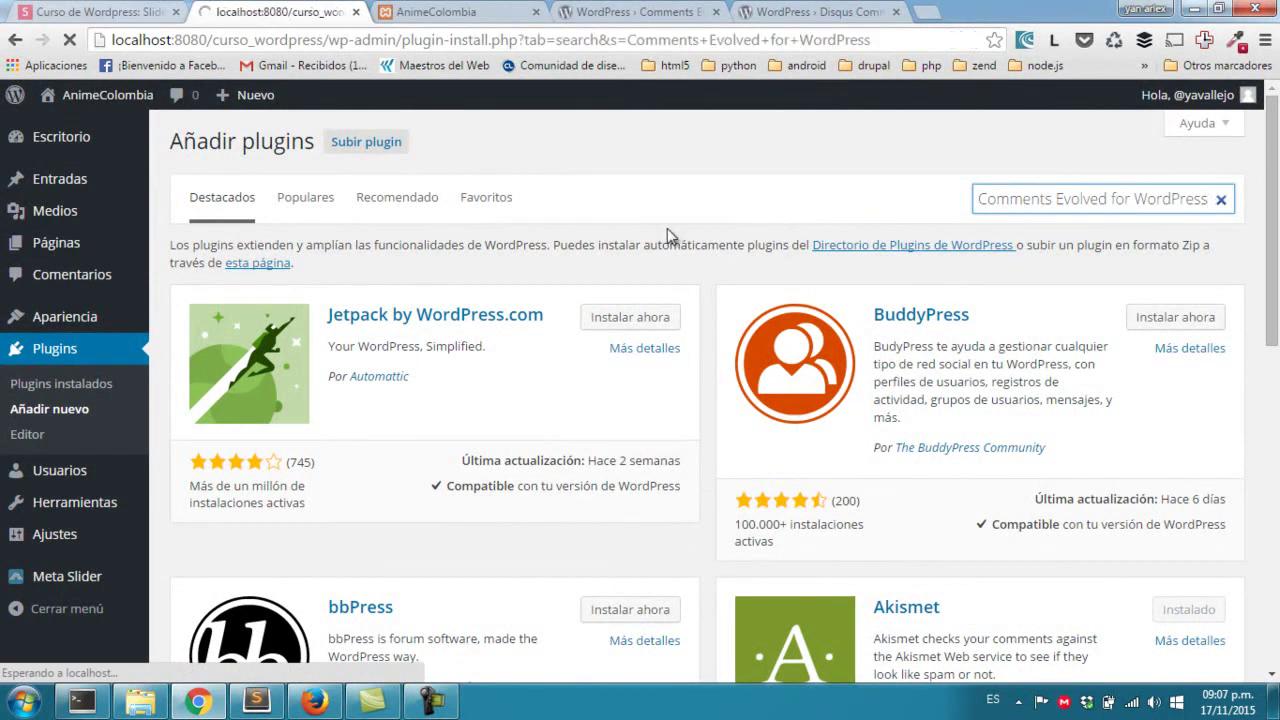
click(627, 295)
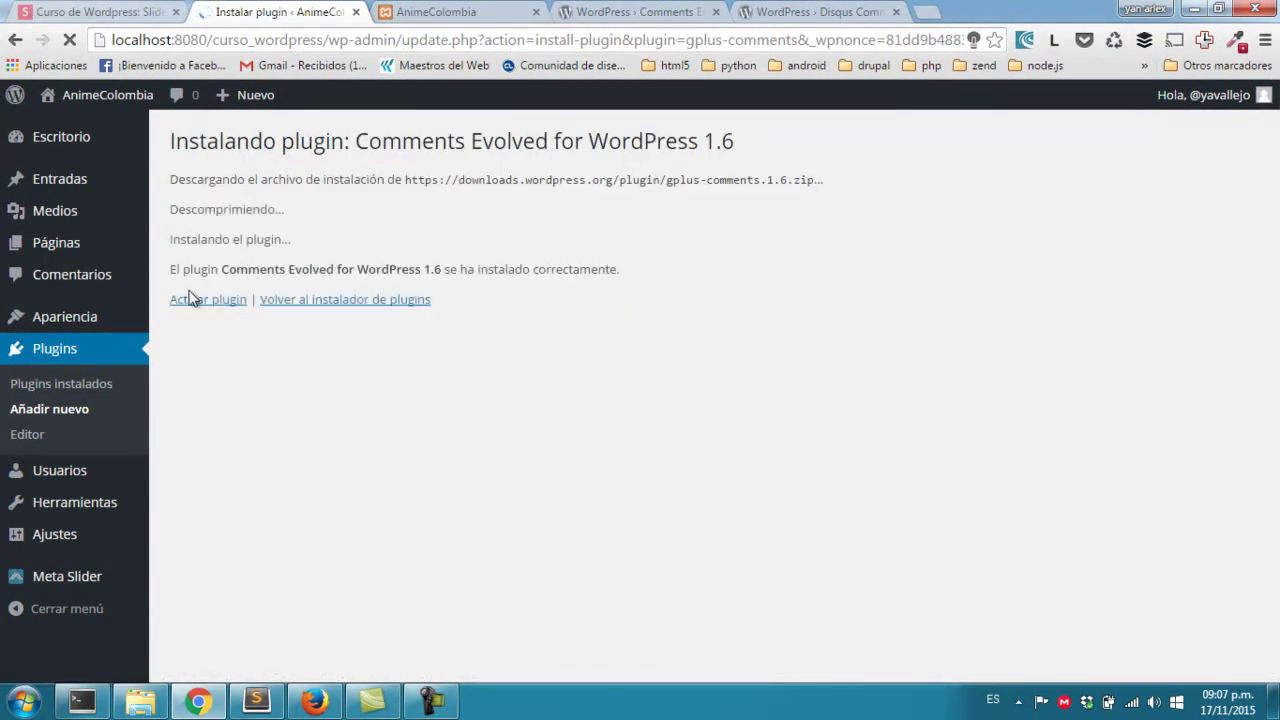
click(197, 303)
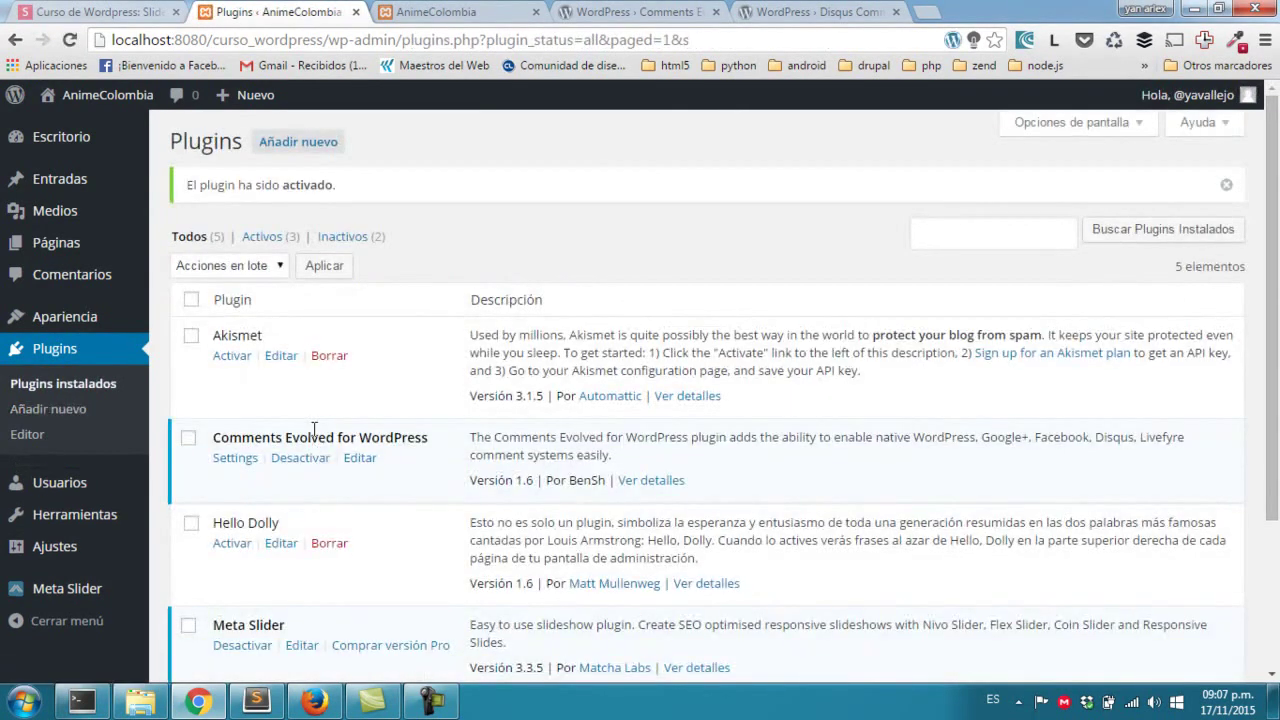
Reload the entry in Firefox and examine the Google+, Facebook and WordPress tabs of its comment area.
key(alt+Tab)
key(F5)
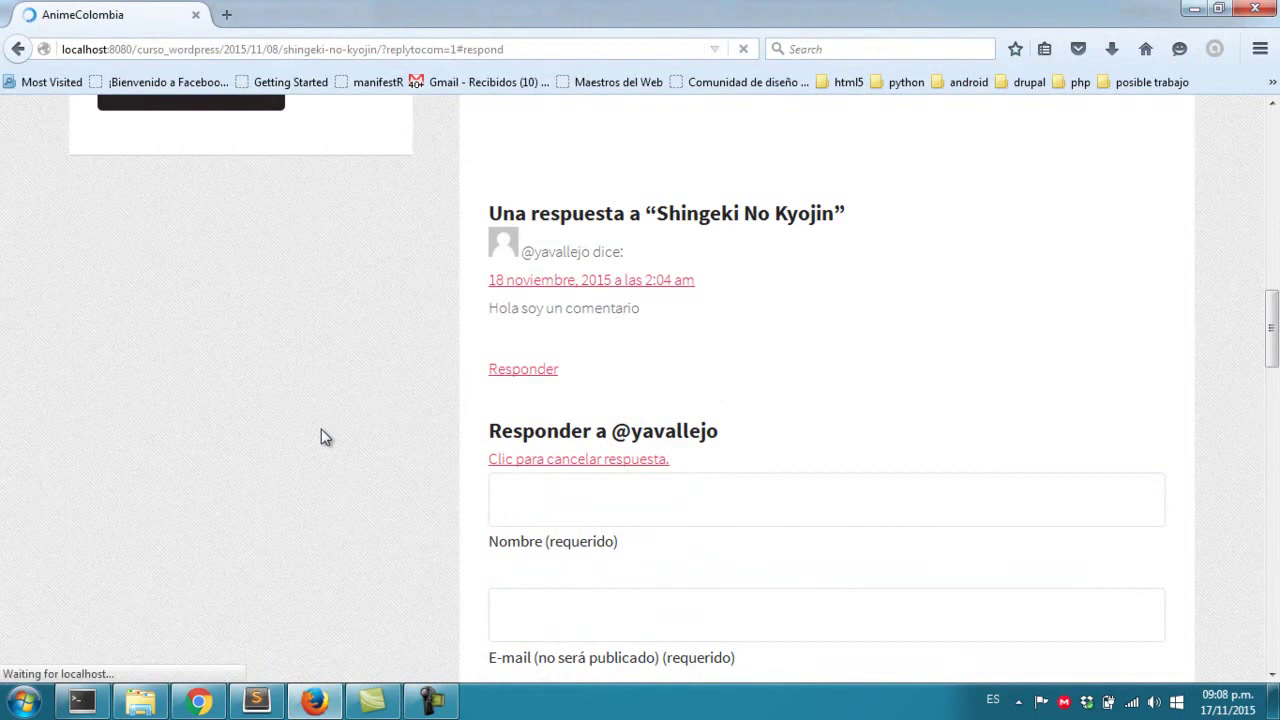
scroll(717, 394, up, 3)
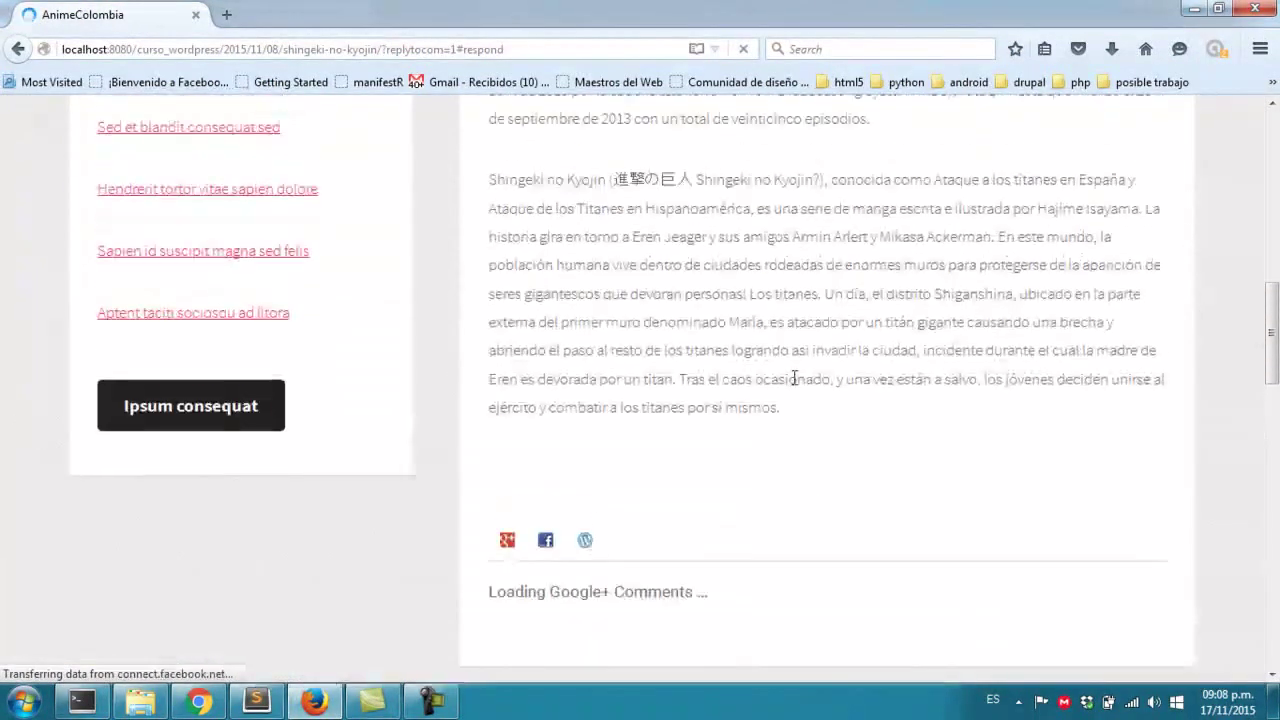
scroll(794, 384, down, 5)
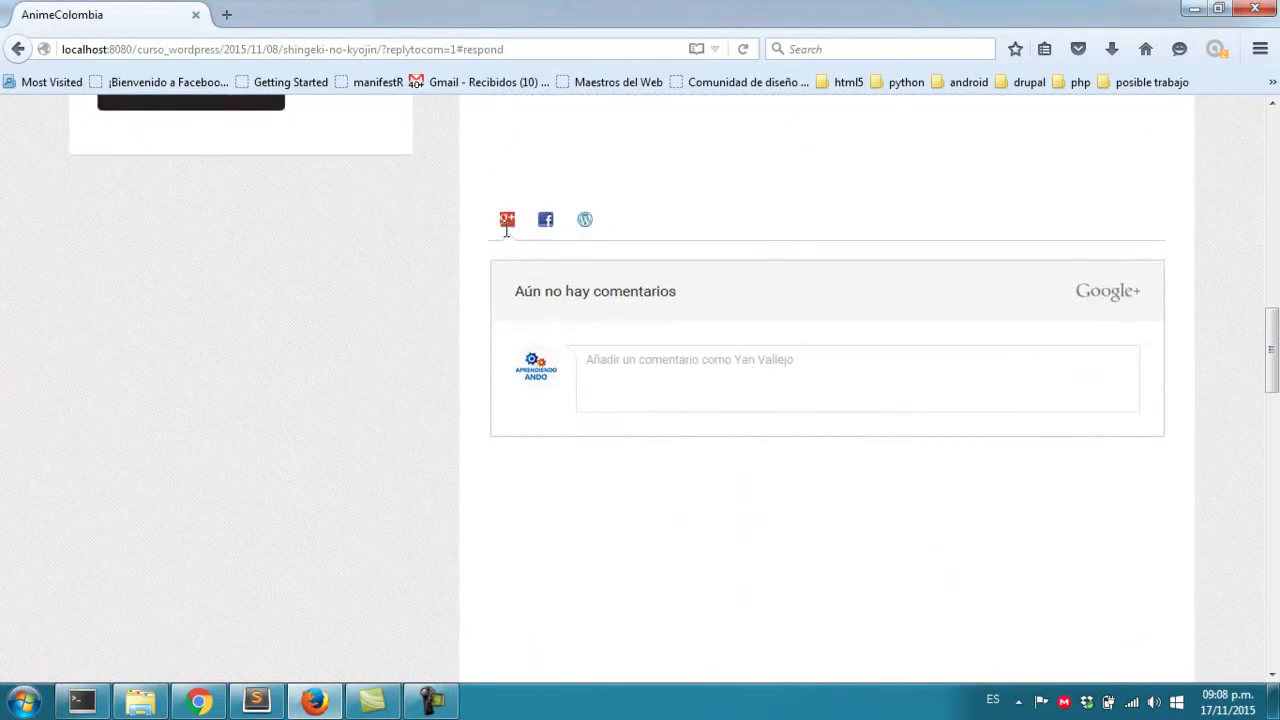
click(546, 221)
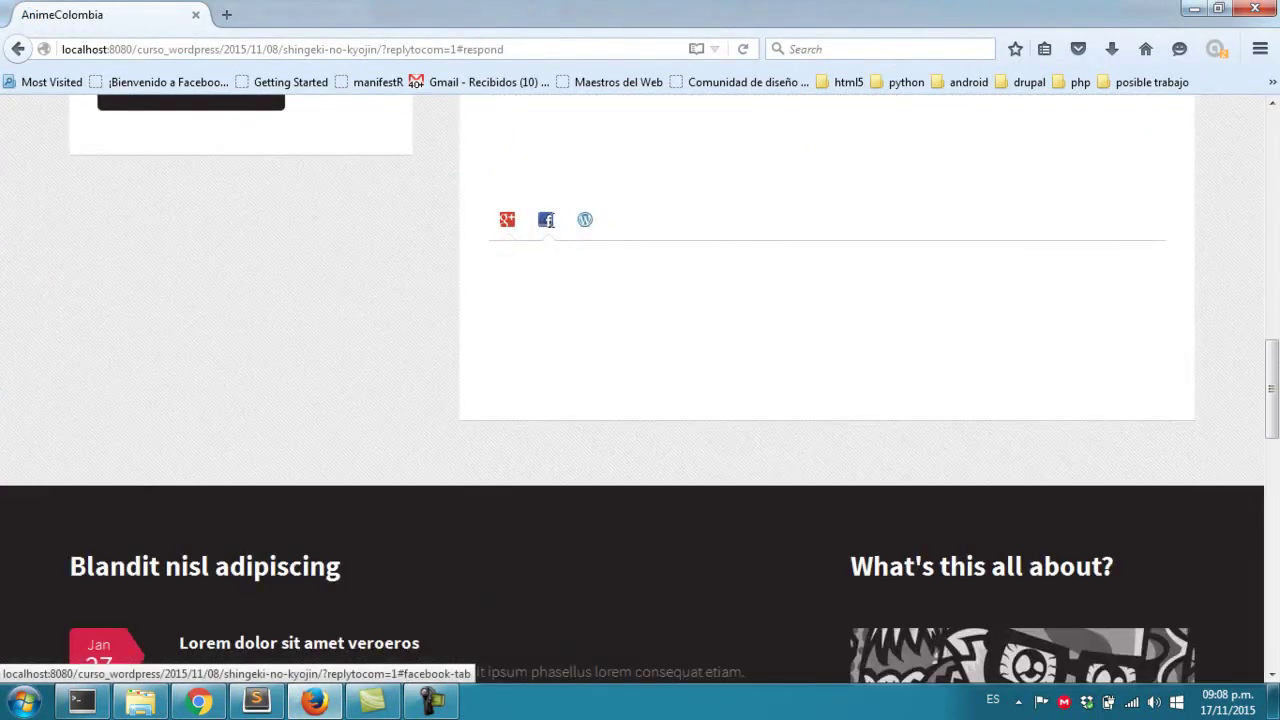
click(586, 221)
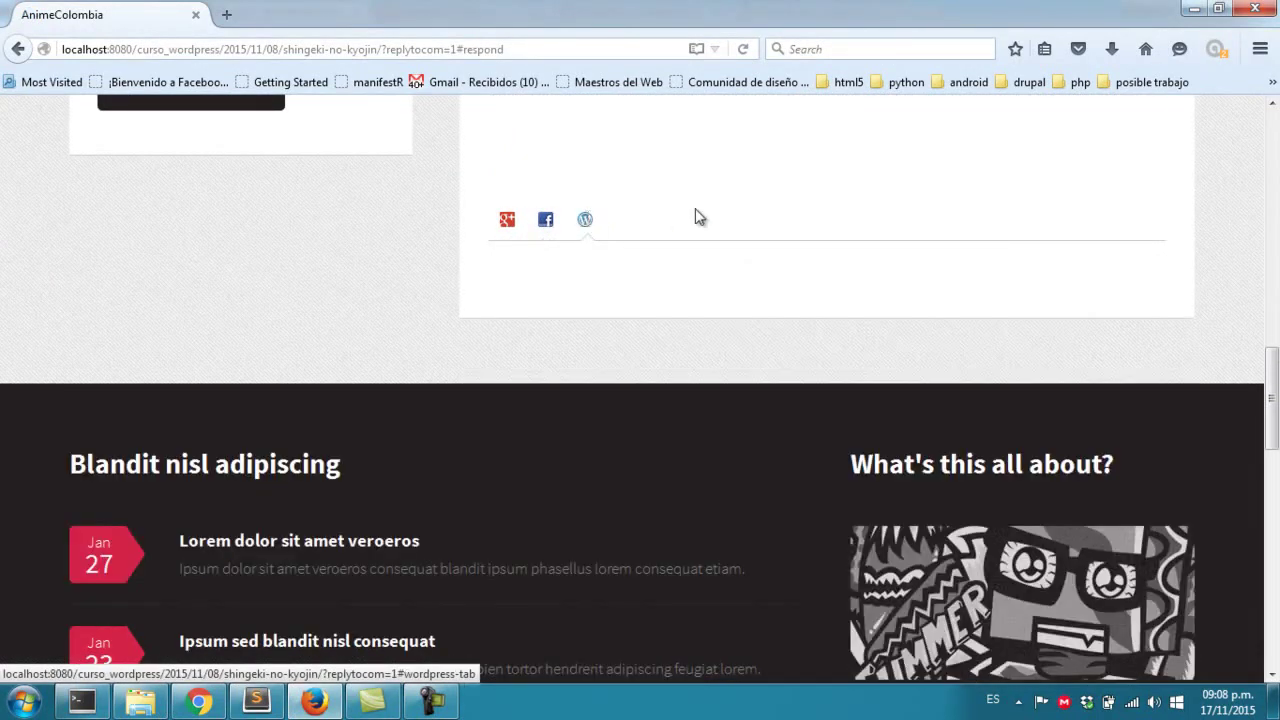
scroll(722, 272, up, 1)
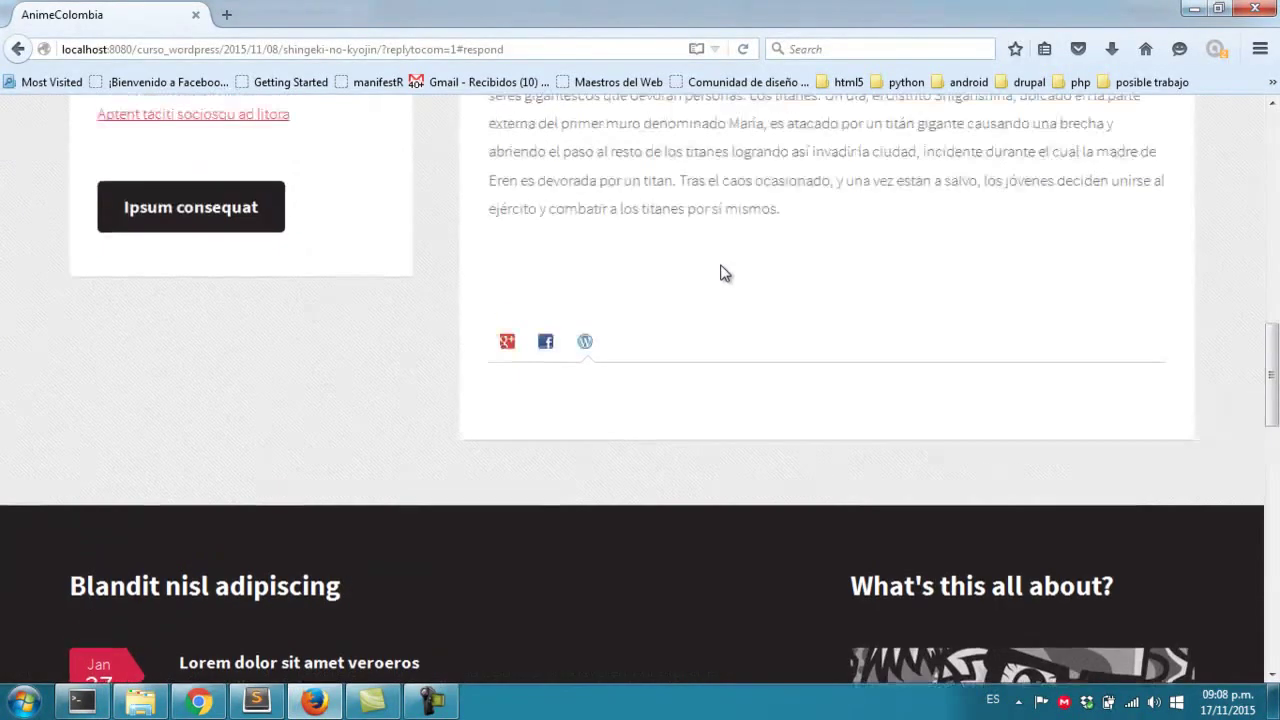
scroll(723, 270, up, 1)
In Chrome, open the Comments Evolved settings and examine the Tab Order value and its list of possible values.
key(alt+Tab)
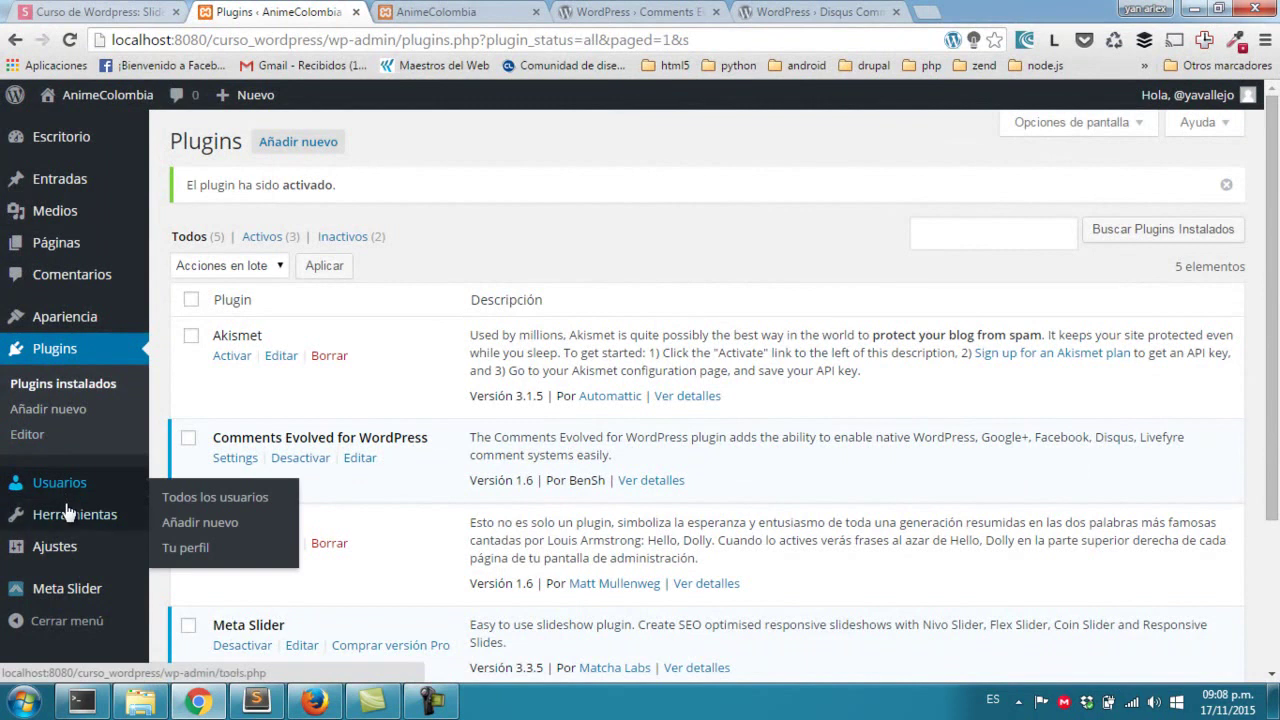
mouse_move(72, 548)
click(198, 625)
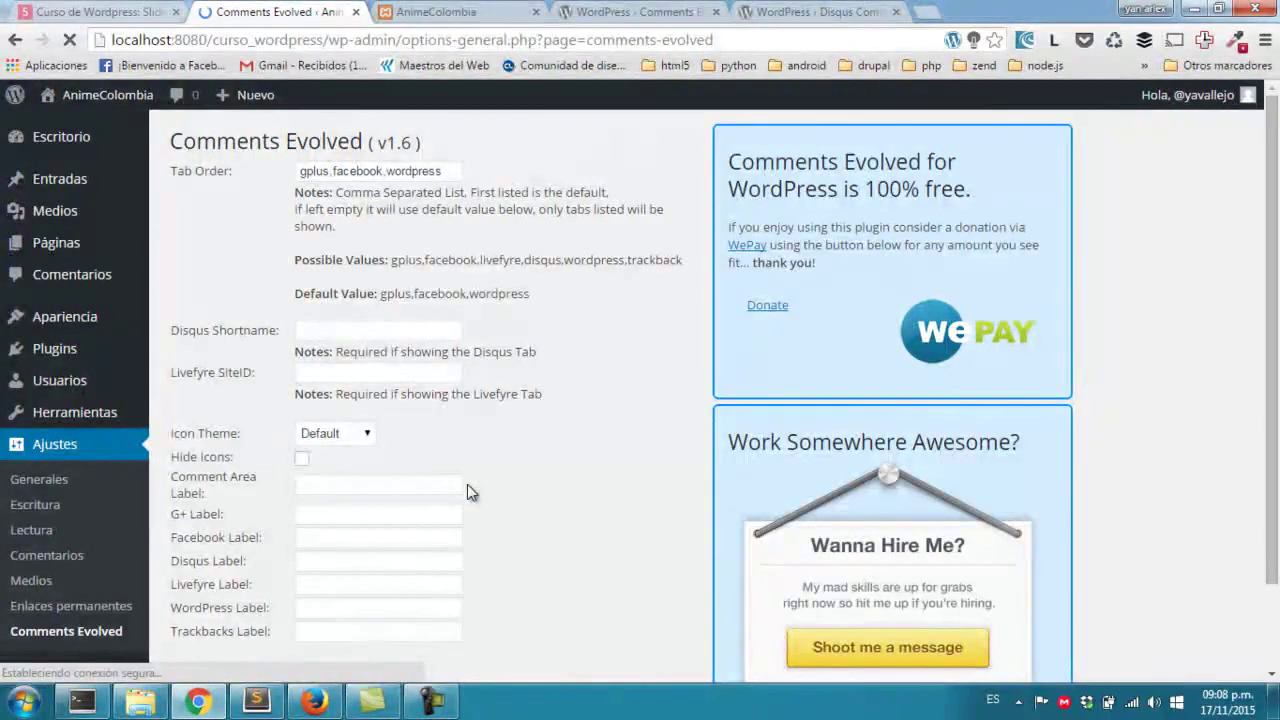
drag(393, 264, 686, 260)
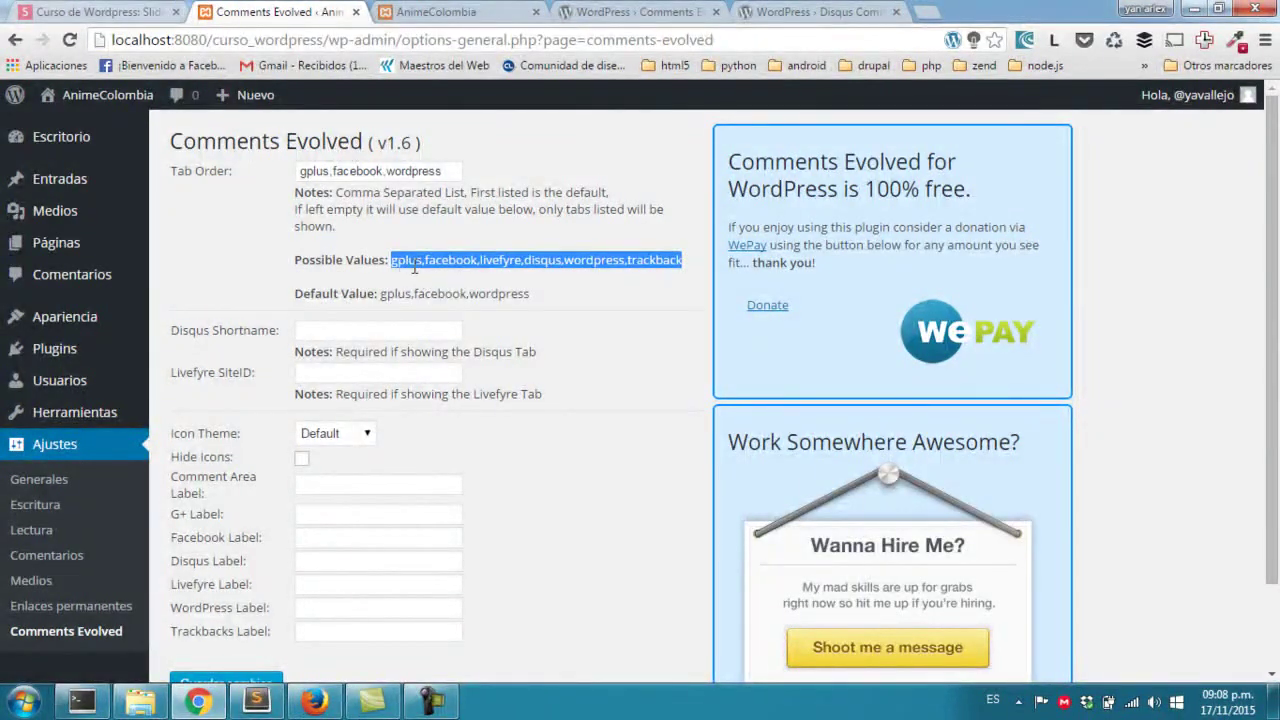
click(605, 259)
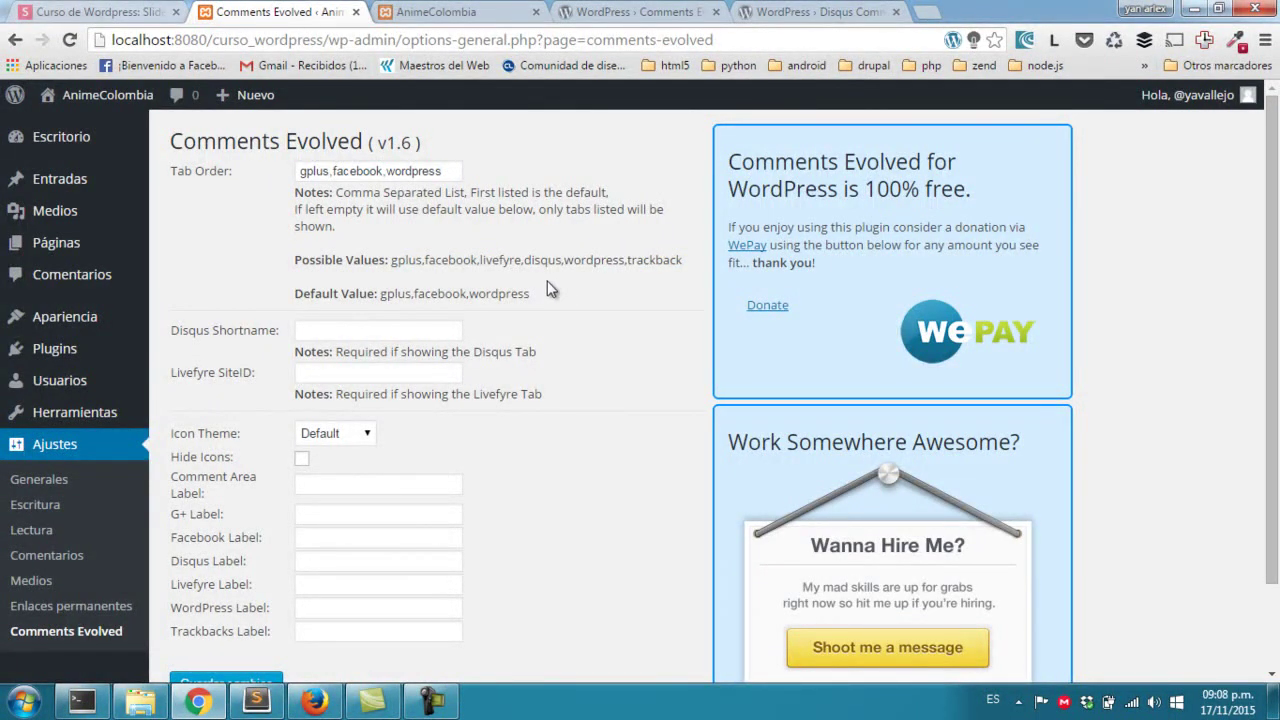
drag(447, 176, 287, 175)
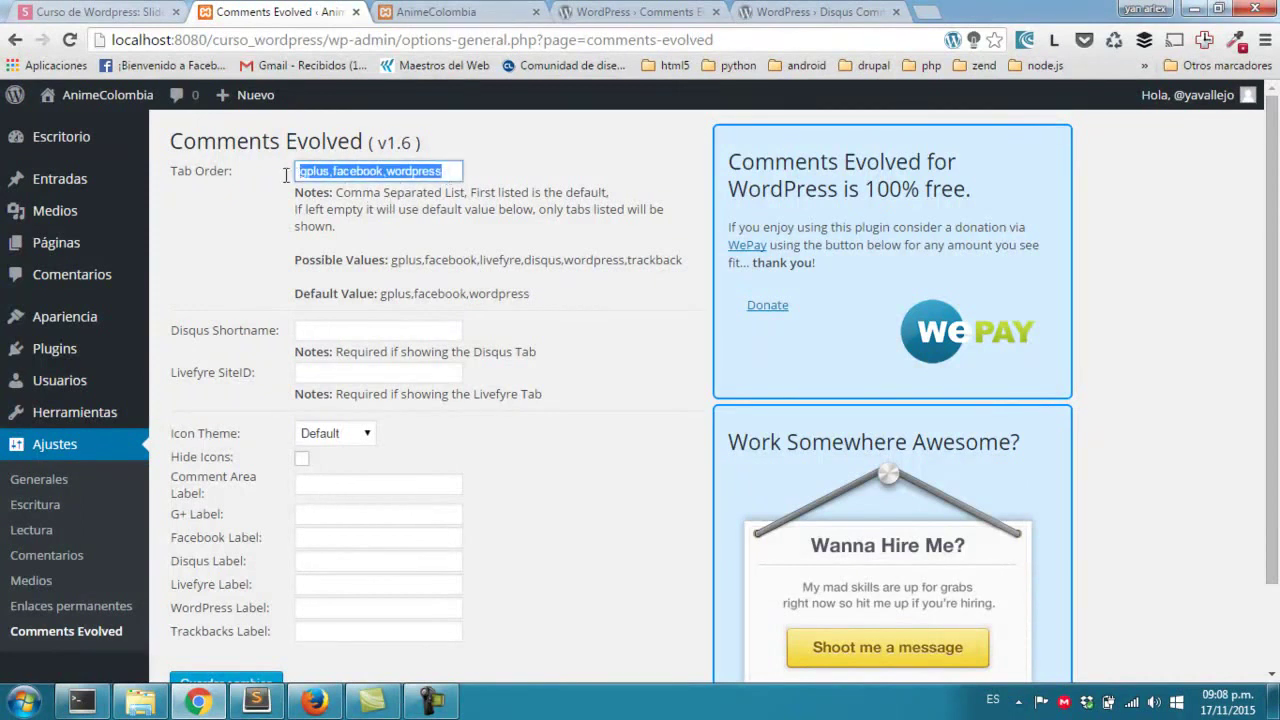
Switch to Firefox and examine the Google+, Facebook and WordPress comment tabs under the entry again.
key(alt+Tab)
click(510, 436)
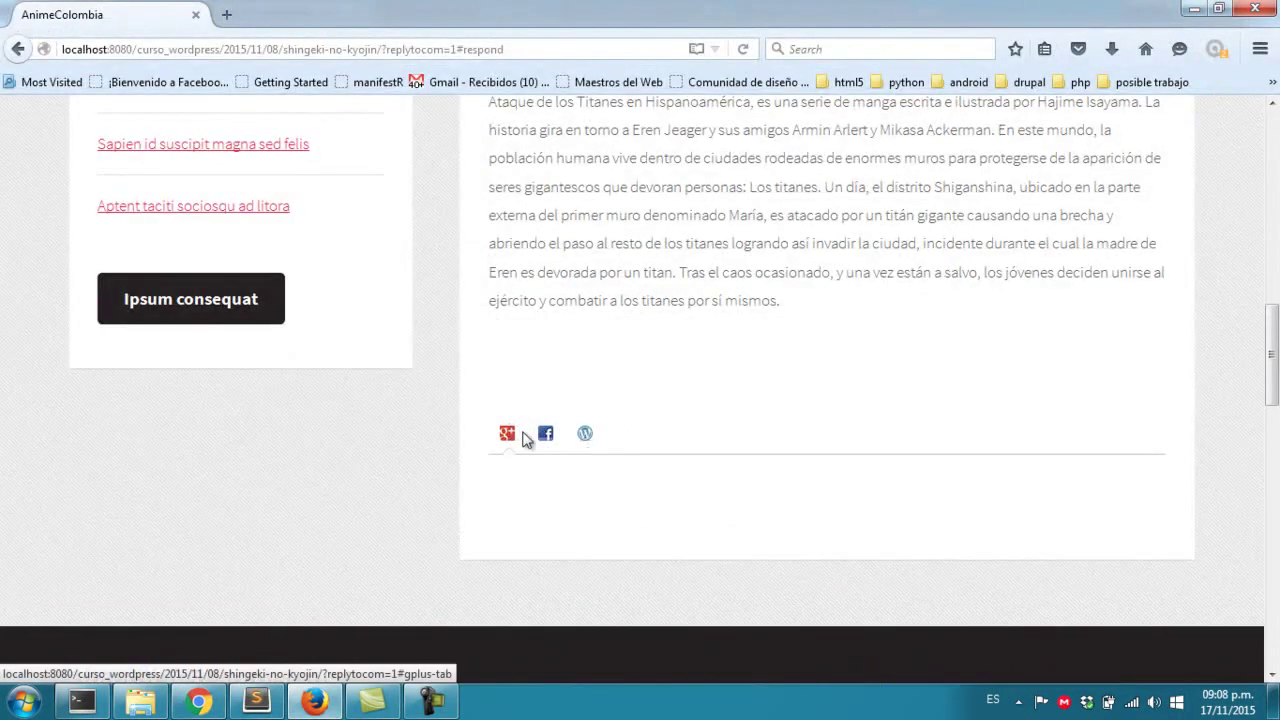
click(545, 435)
click(587, 436)
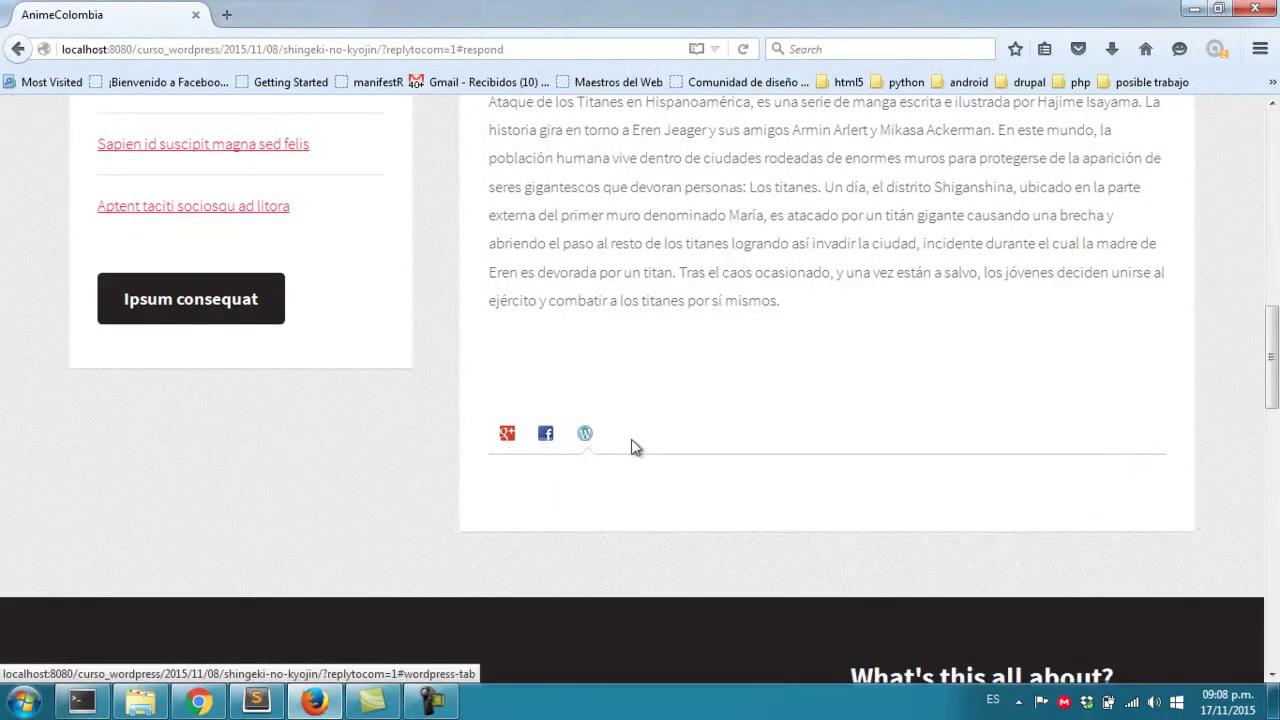
scroll(705, 446, down, 2)
Back in Chrome, set the Comments Evolved Tab Order to only facebook and save the settings.
key(alt+Tab)
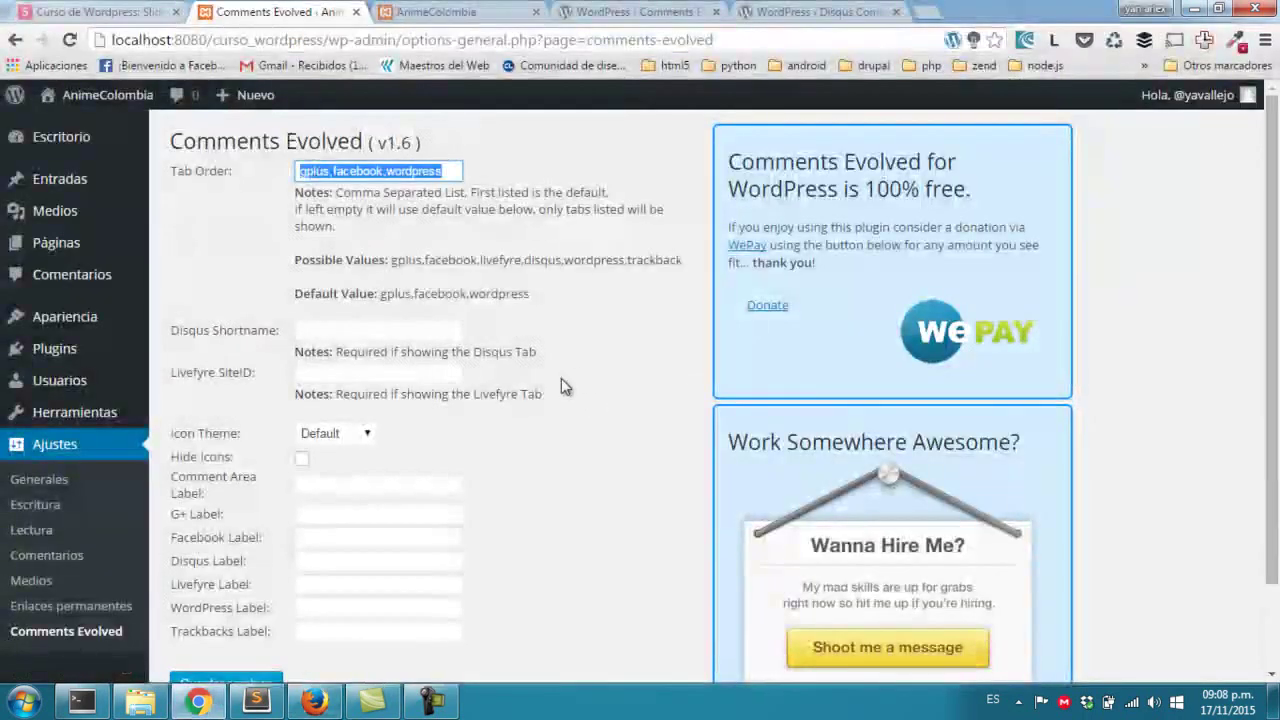
click(333, 171)
key(shift+Home)
key(BackSpace)
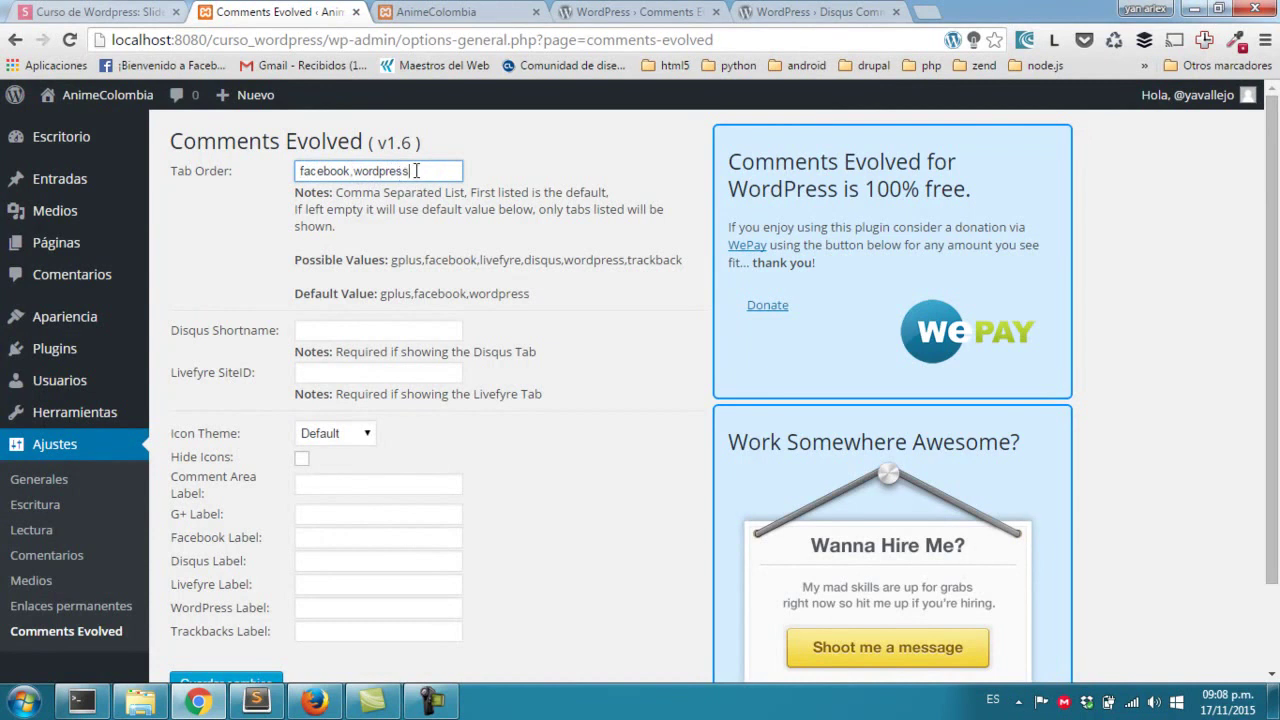
key(BackSpace)
key(BackSpace)
key(BackSpace)
key(BackSpace)
key(BackSpace)
key(BackSpace)
key(BackSpace)
key(BackSpace)
key(BackSpace)
key(BackSpace)
key(BackSpace)
key(BackSpace)
double_click(452, 259)
click(338, 171)
text(ook)
scroll(395, 283, down, 2)
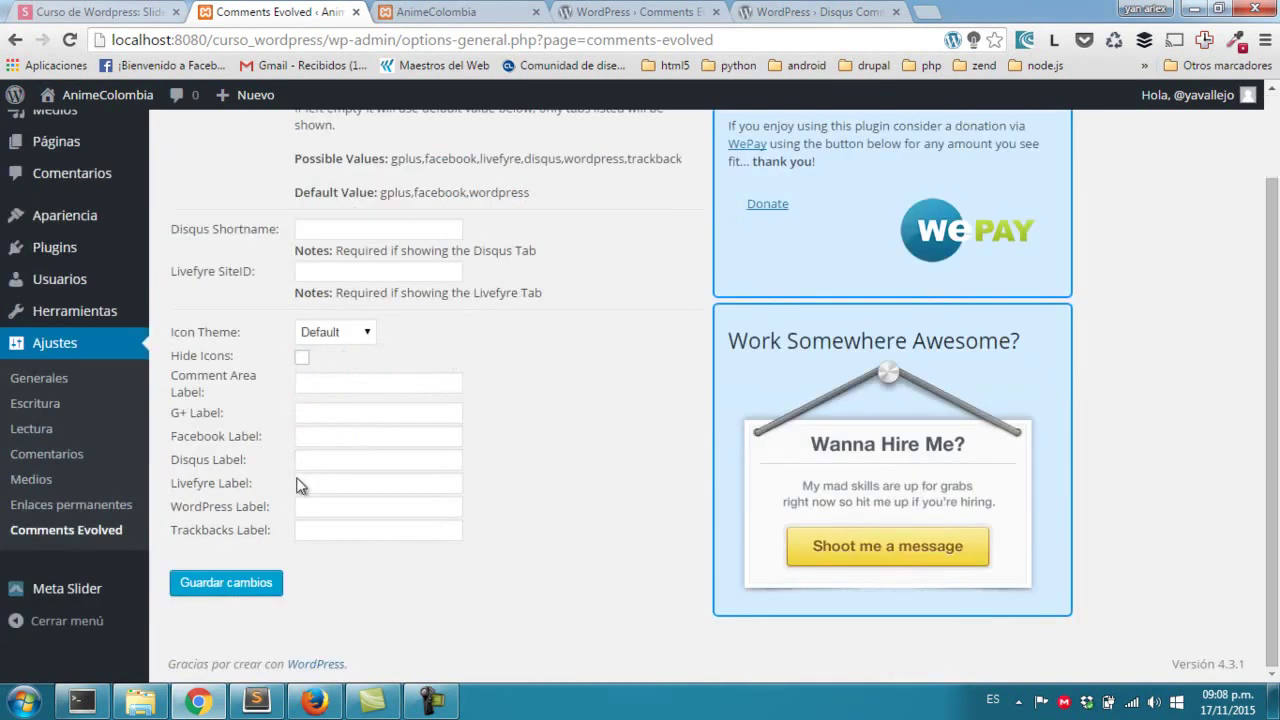
click(212, 585)
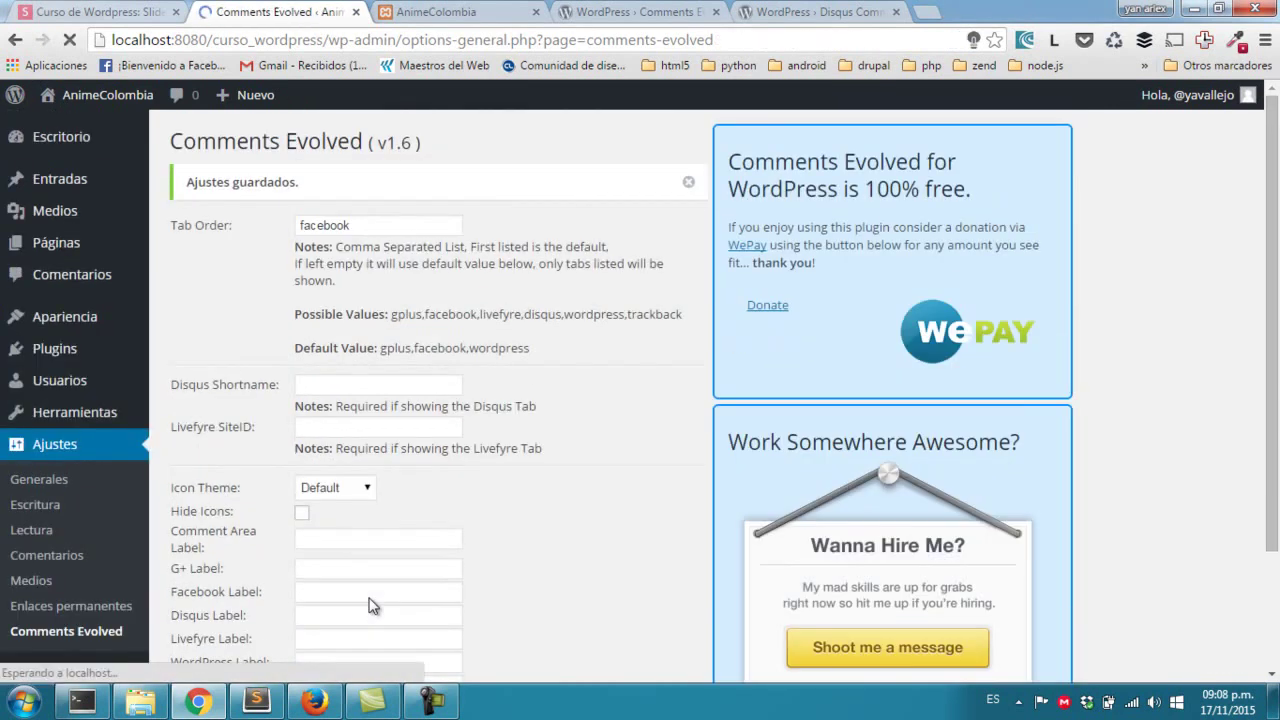
Reload the entry in Firefox and examine its Facebook comment box.
key(alt+Tab)
key(F5)
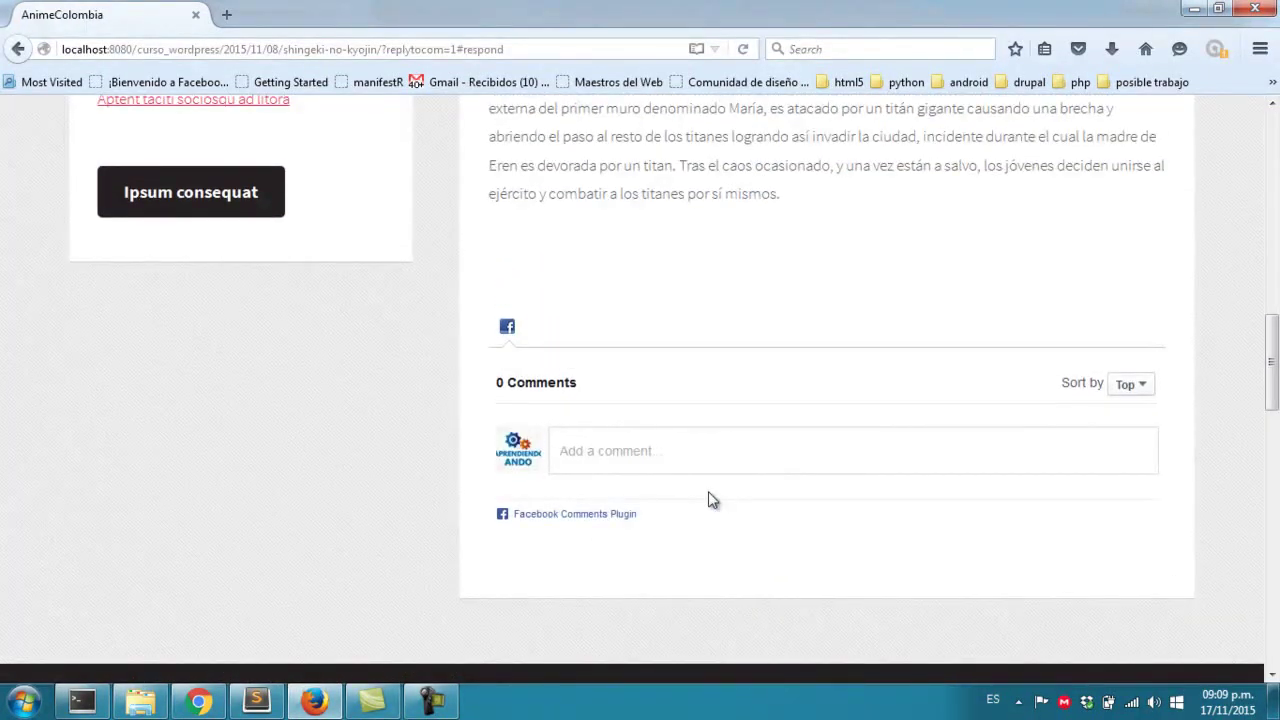
click(600, 437)
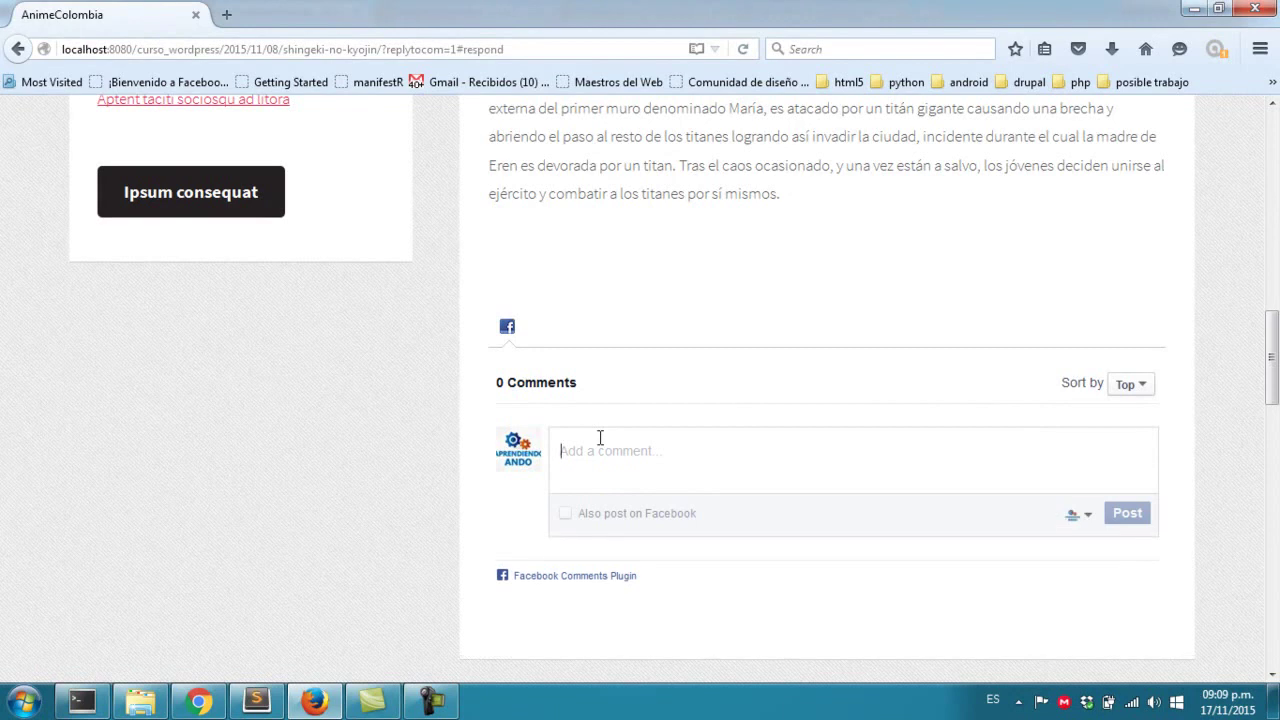
scroll(600, 437, up, 5)
In the Comments Evolved settings in Chrome, set the Icon Theme to Monotone and save the changes.
key(alt+Tab)
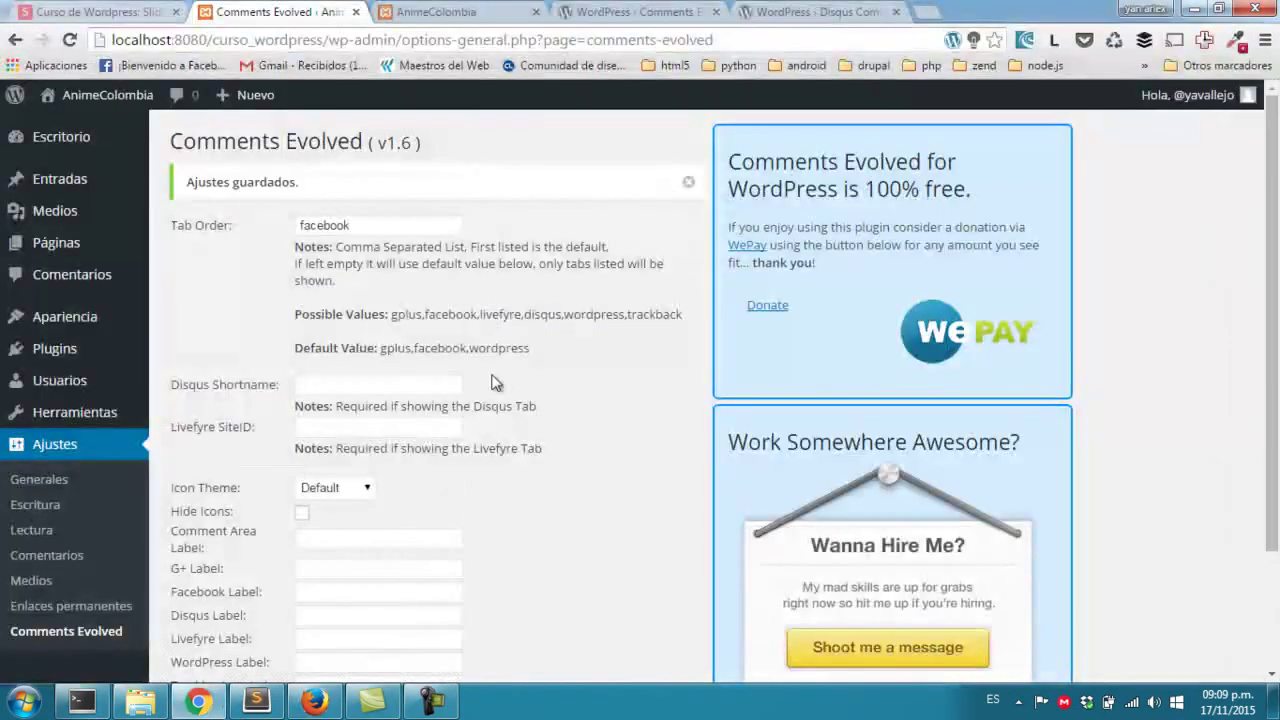
click(371, 386)
scroll(371, 395, down, 1)
click(367, 394)
click(358, 431)
scroll(375, 418, down, 1)
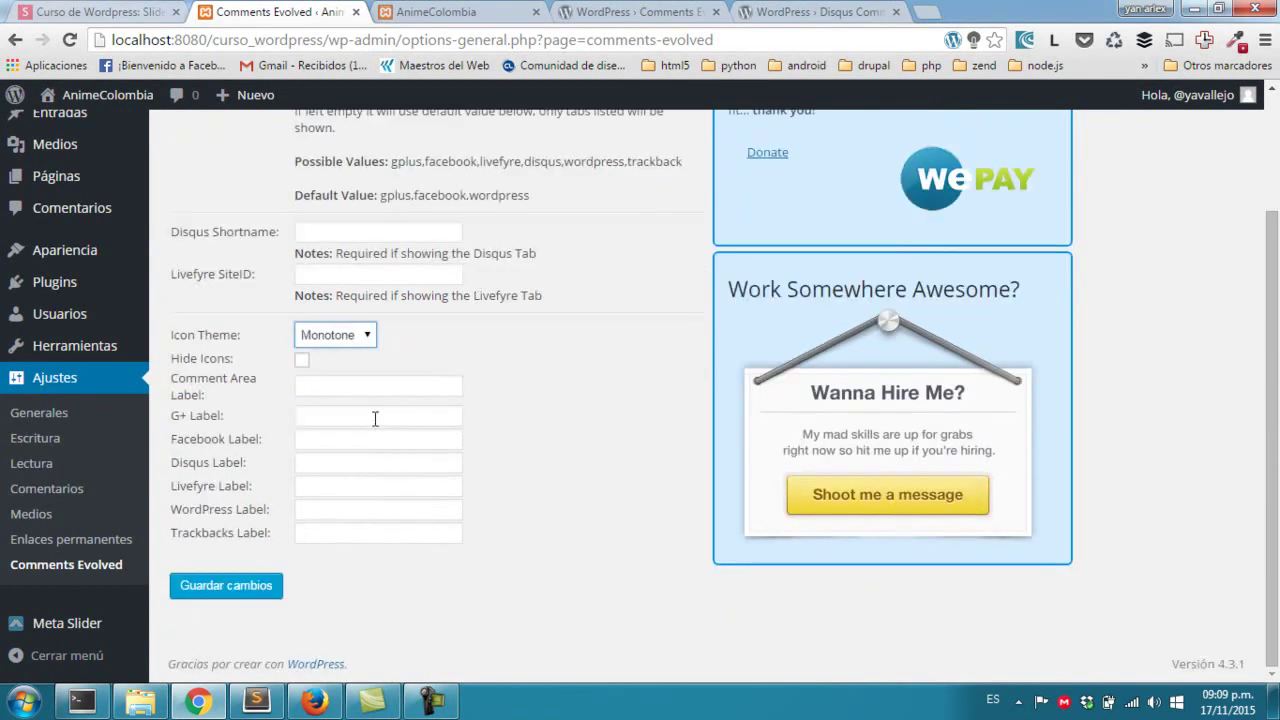
click(255, 586)
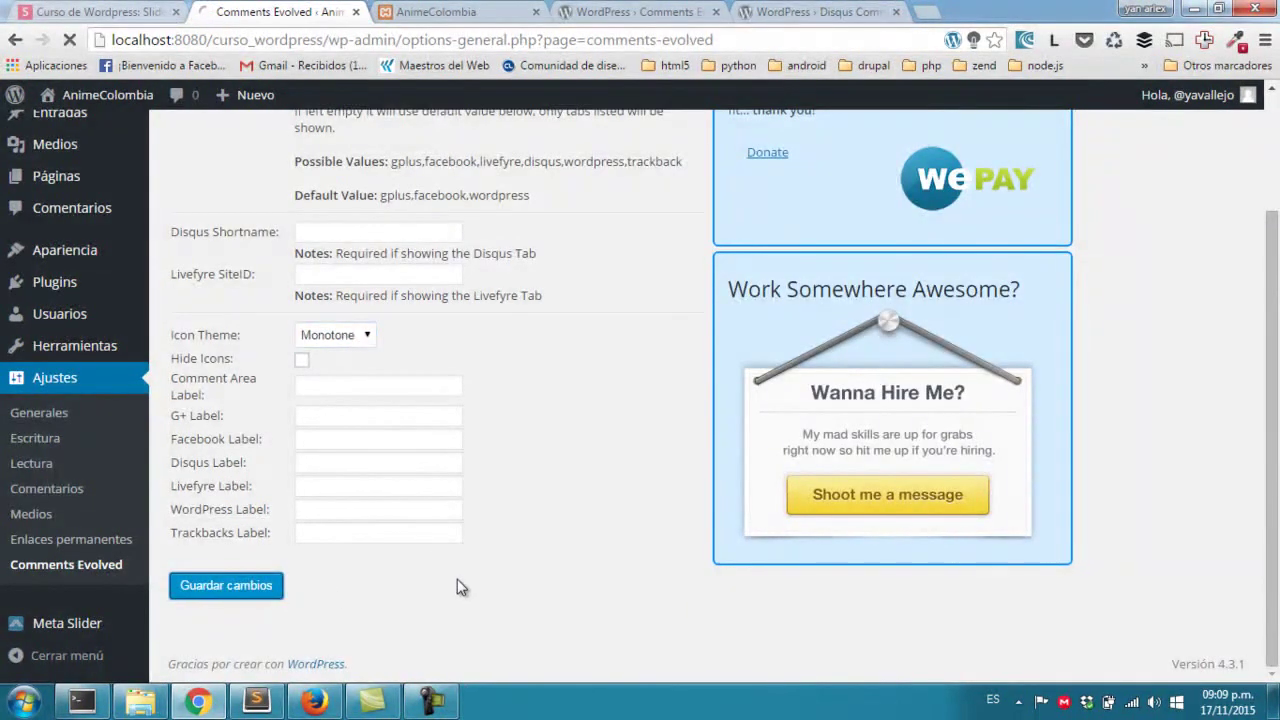
Reload the entry in Firefox and check the Facebook tab icon and comment box with the new icon theme.
key(alt+Tab)
key(F5)
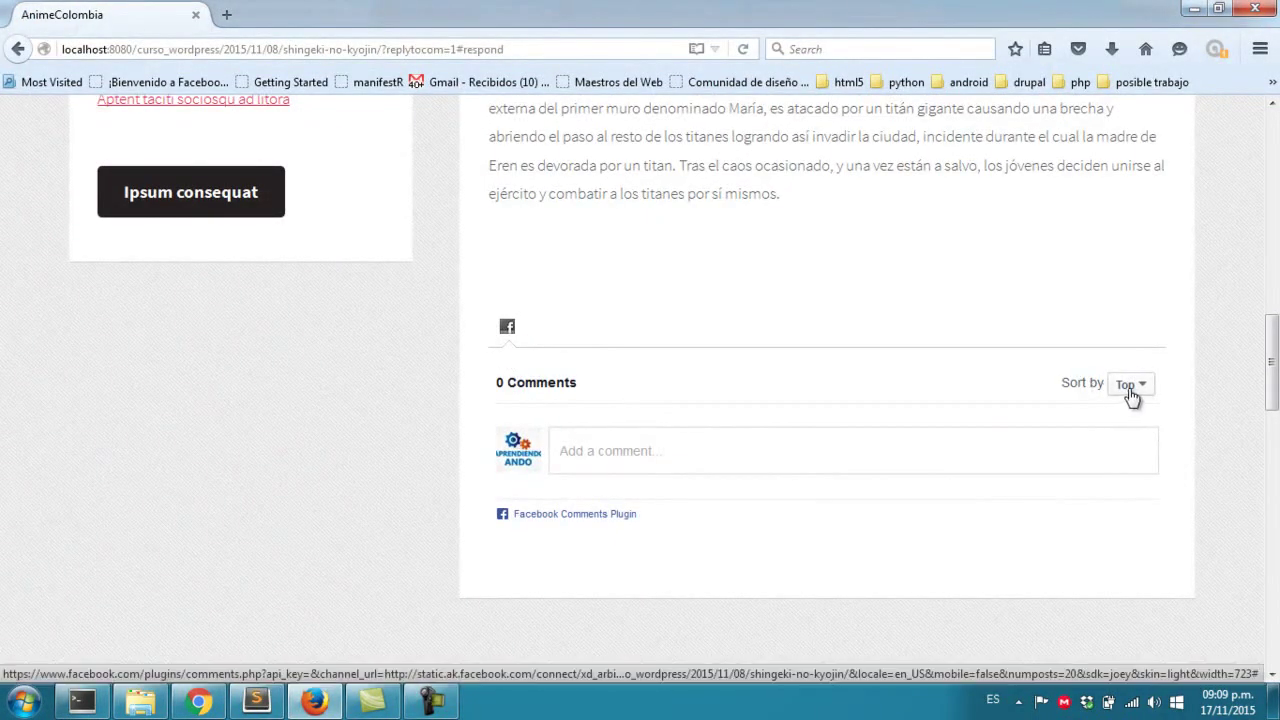
click(618, 453)
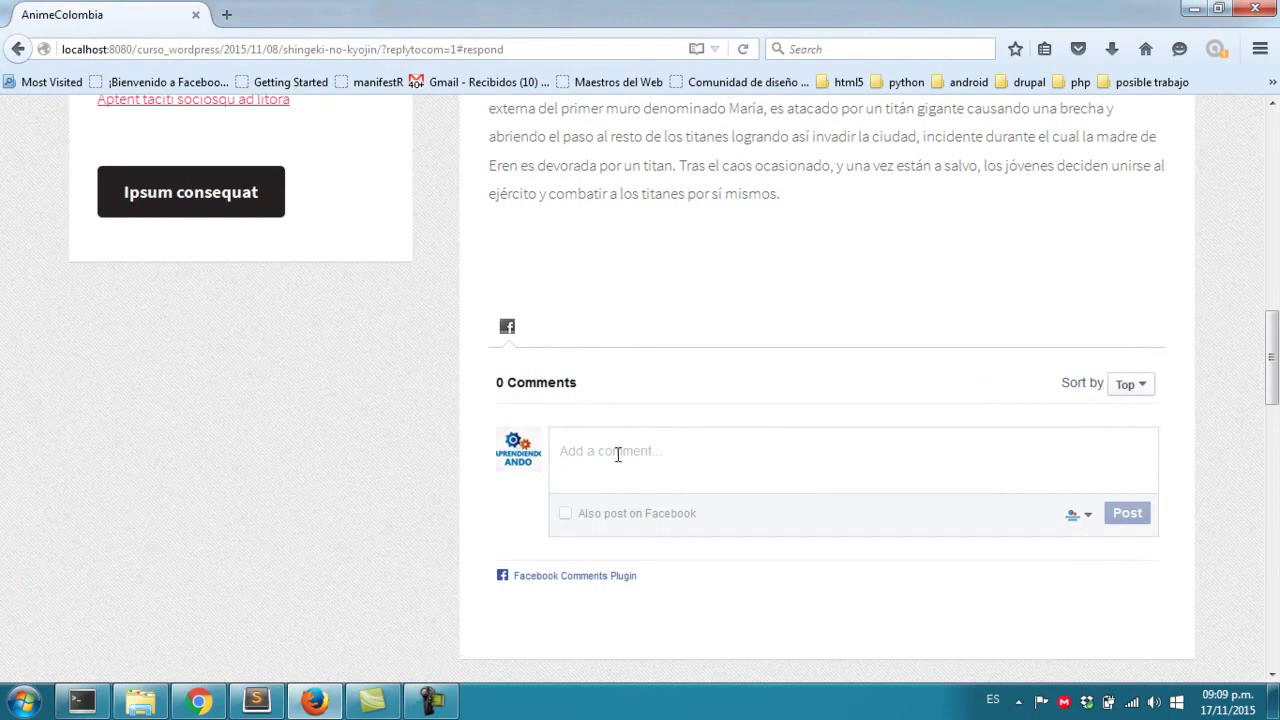
In the Chrome administration, open the list of installed plugins and deactivate Comments Evolved for WordPress.
key(alt+Tab)
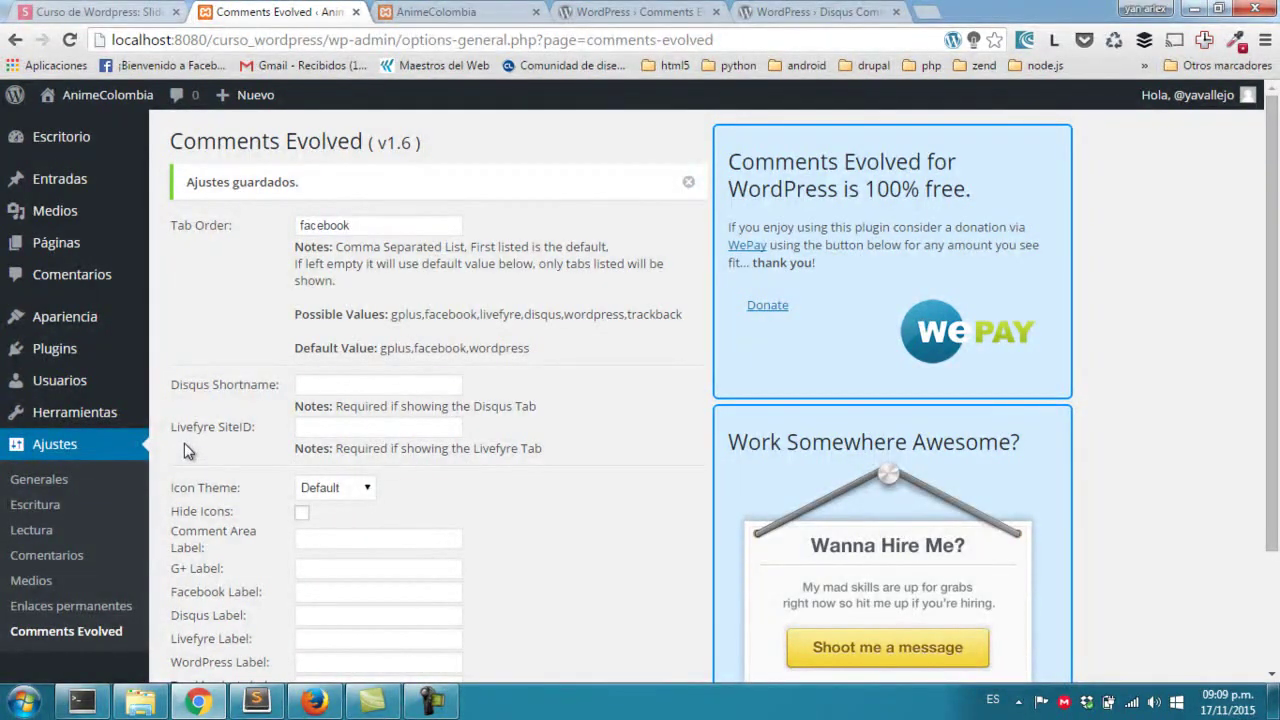
click(60, 350)
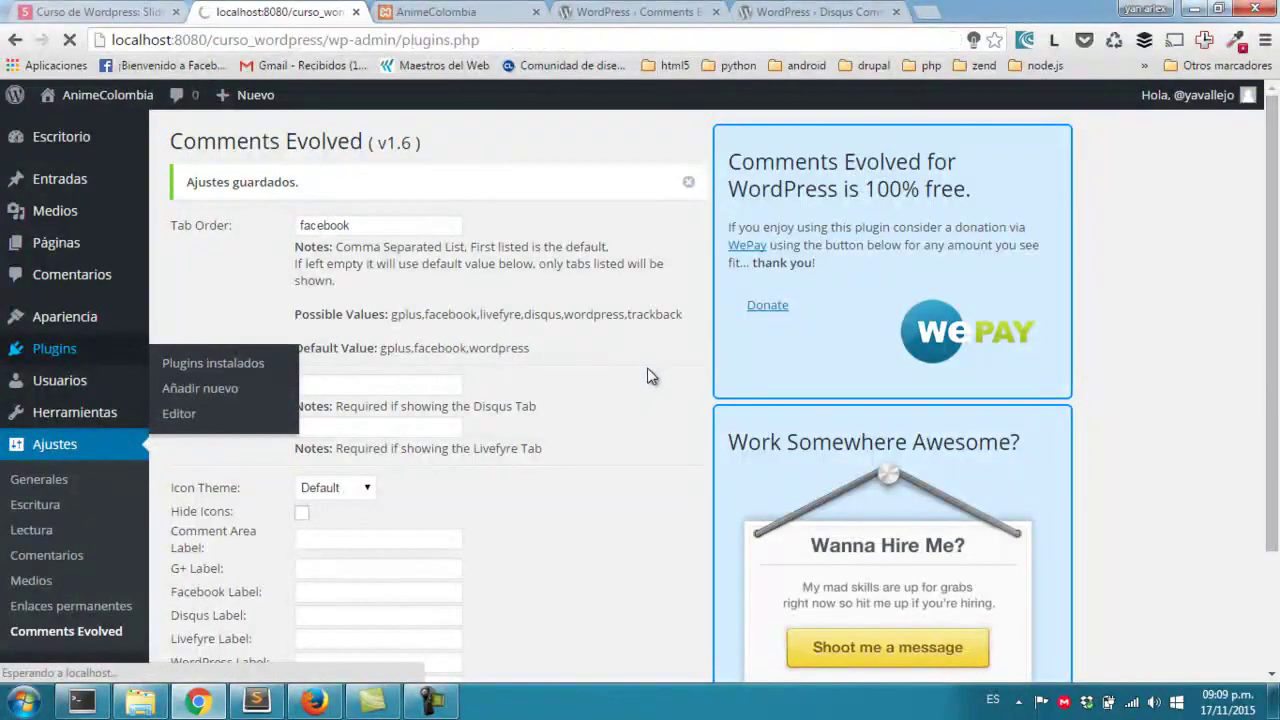
scroll(388, 435, down, 3)
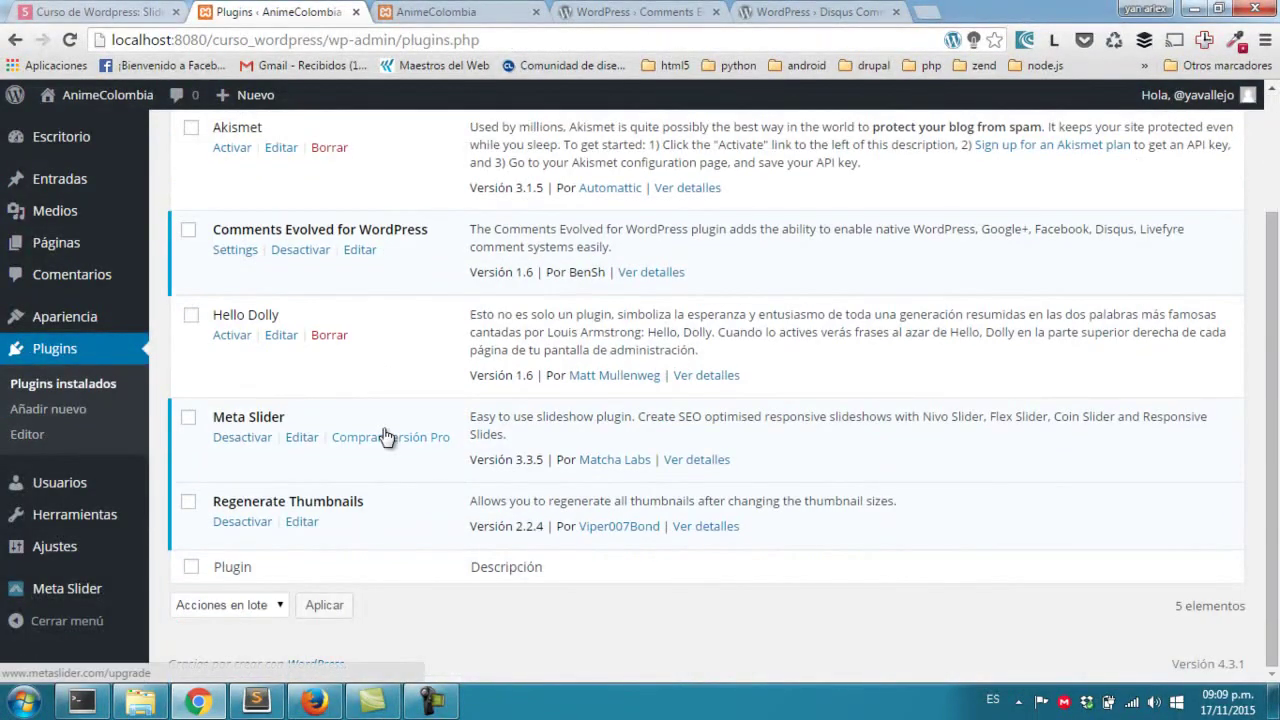
scroll(388, 435, up, 2)
click(294, 345)
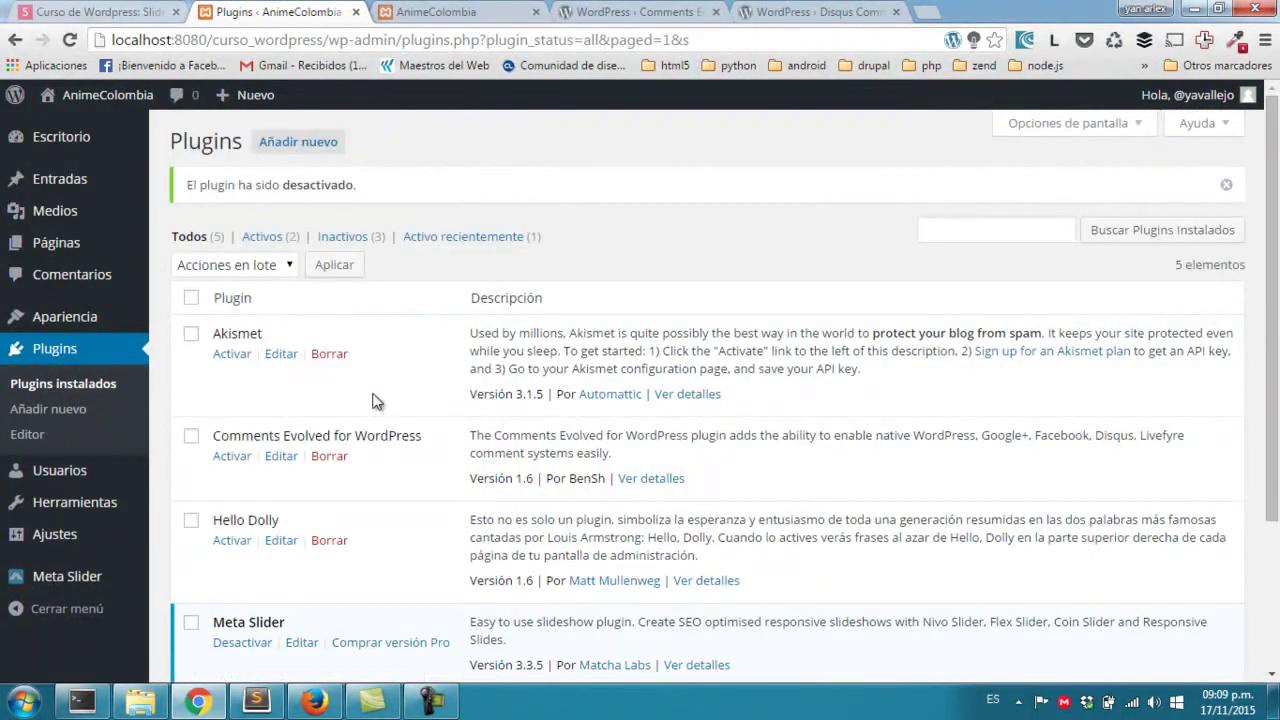
Reload the entry in Firefox and examine the native WordPress comments and the name, e-mail and web fields of the reply form.
key(alt+Tab)
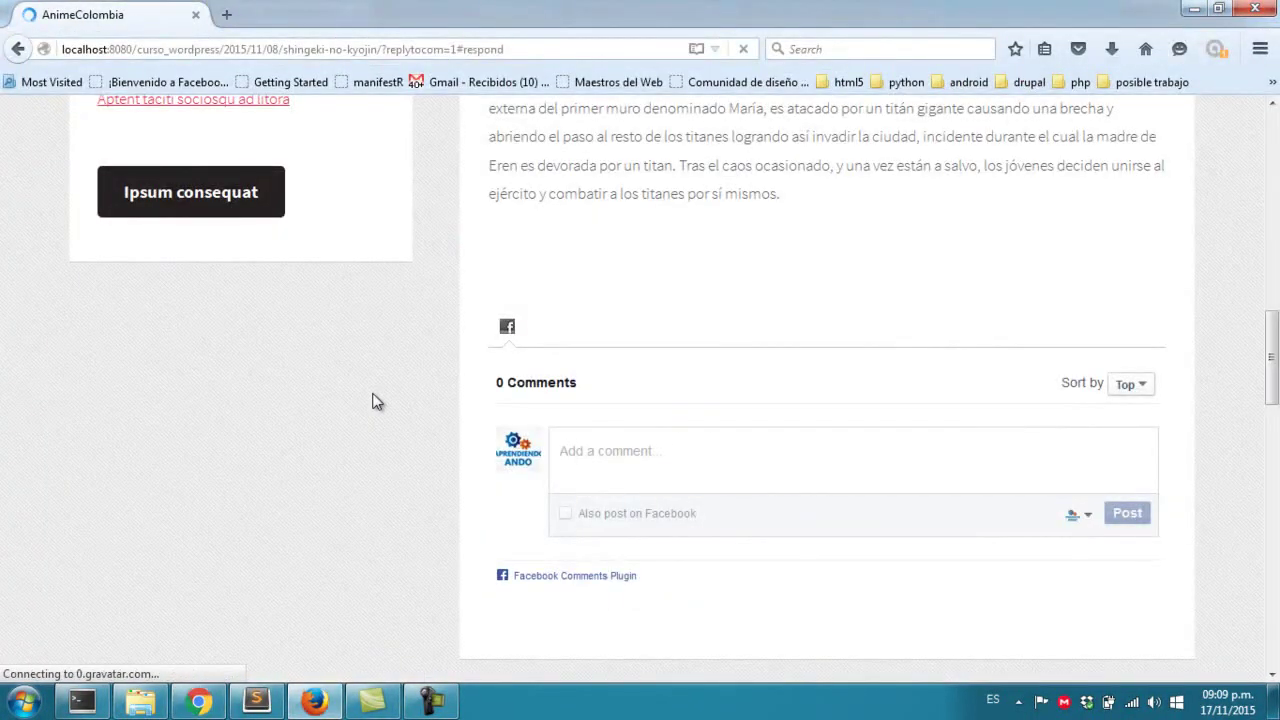
scroll(868, 428, down, 4)
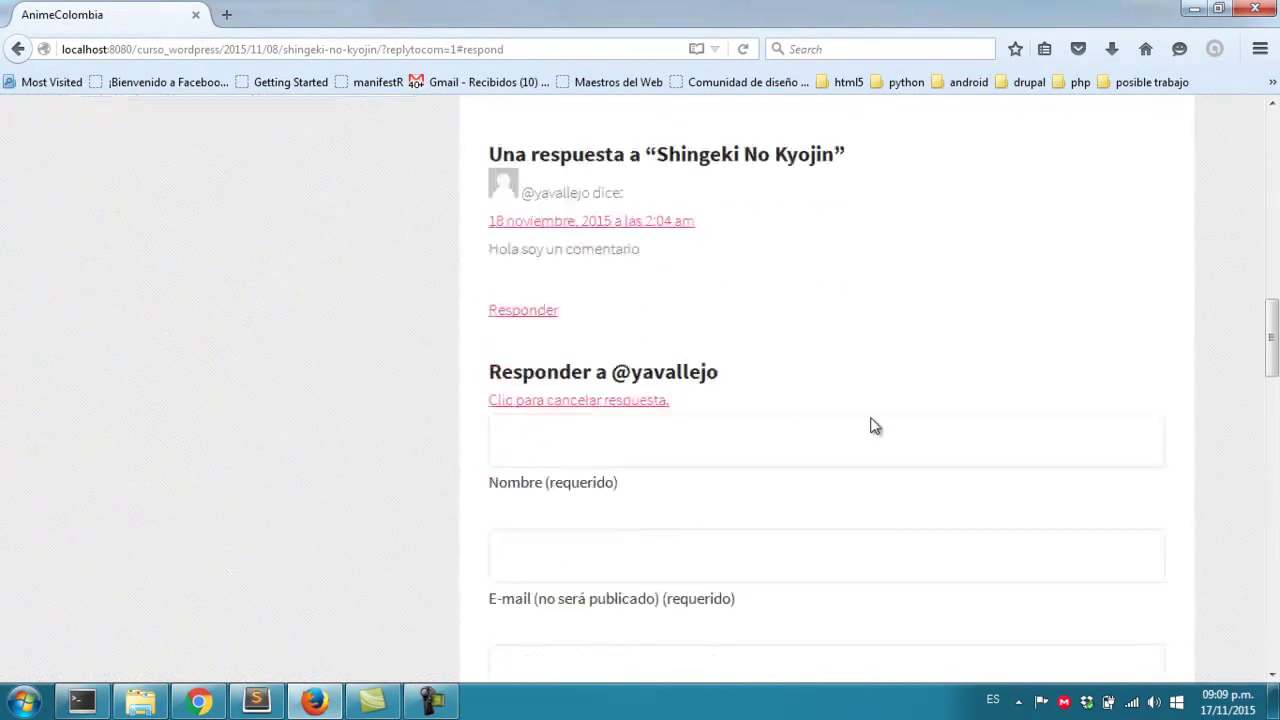
scroll(857, 423, up, 4)
scroll(760, 401, down, 5)
click(634, 297)
click(626, 392)
click(641, 512)
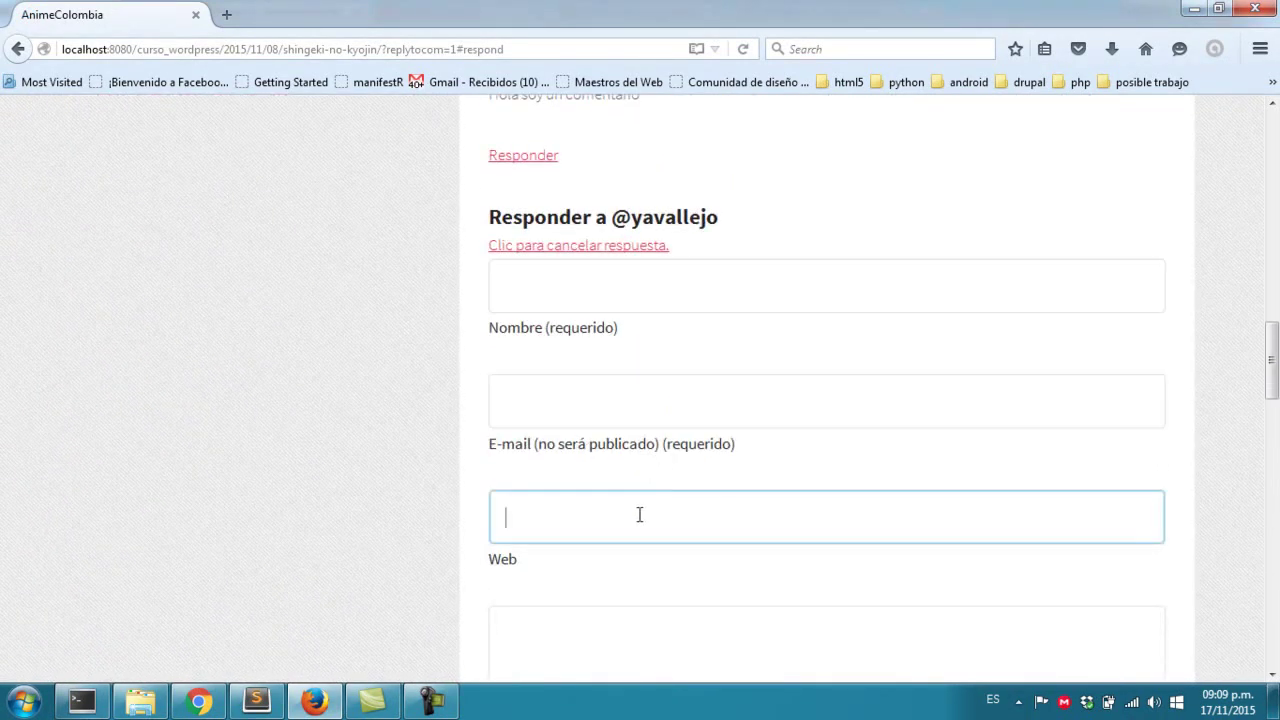
scroll(677, 451, up, 7)
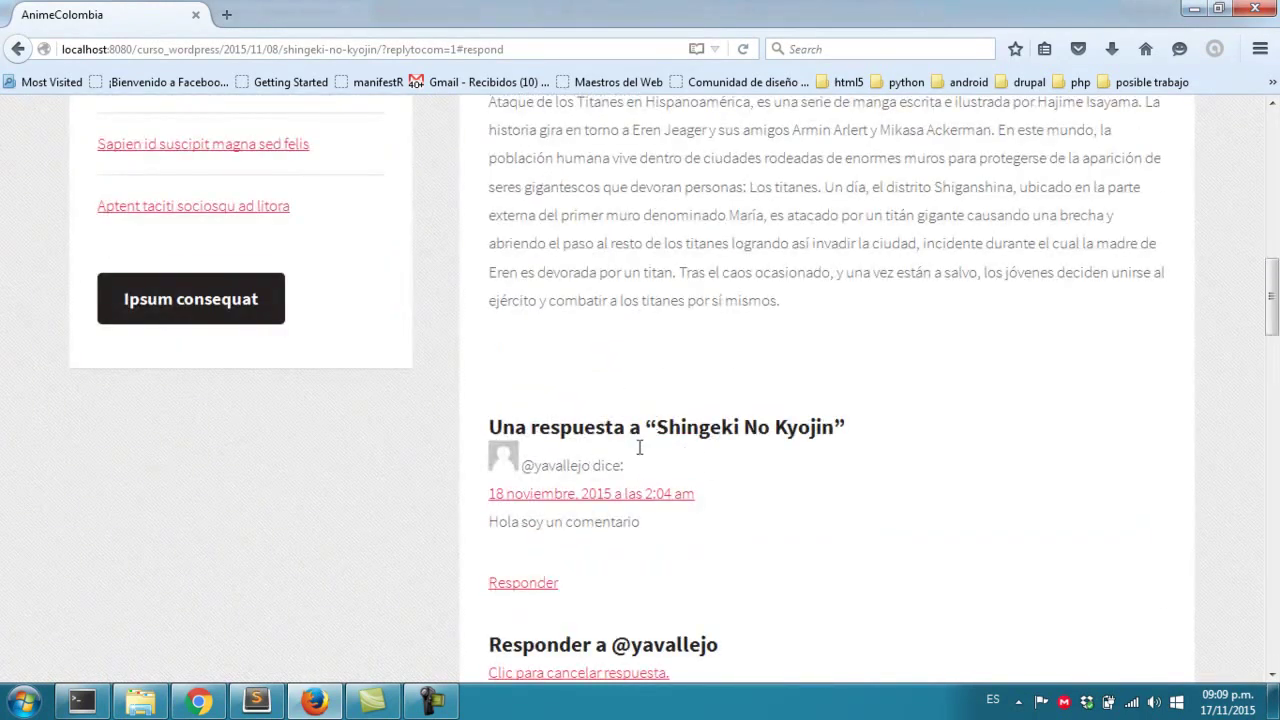
In the Chrome administration, reply "Excelente comentario" to the "Hola soy un comentario" comment on Shingeki No Kyojin.
key(alt+Tab)
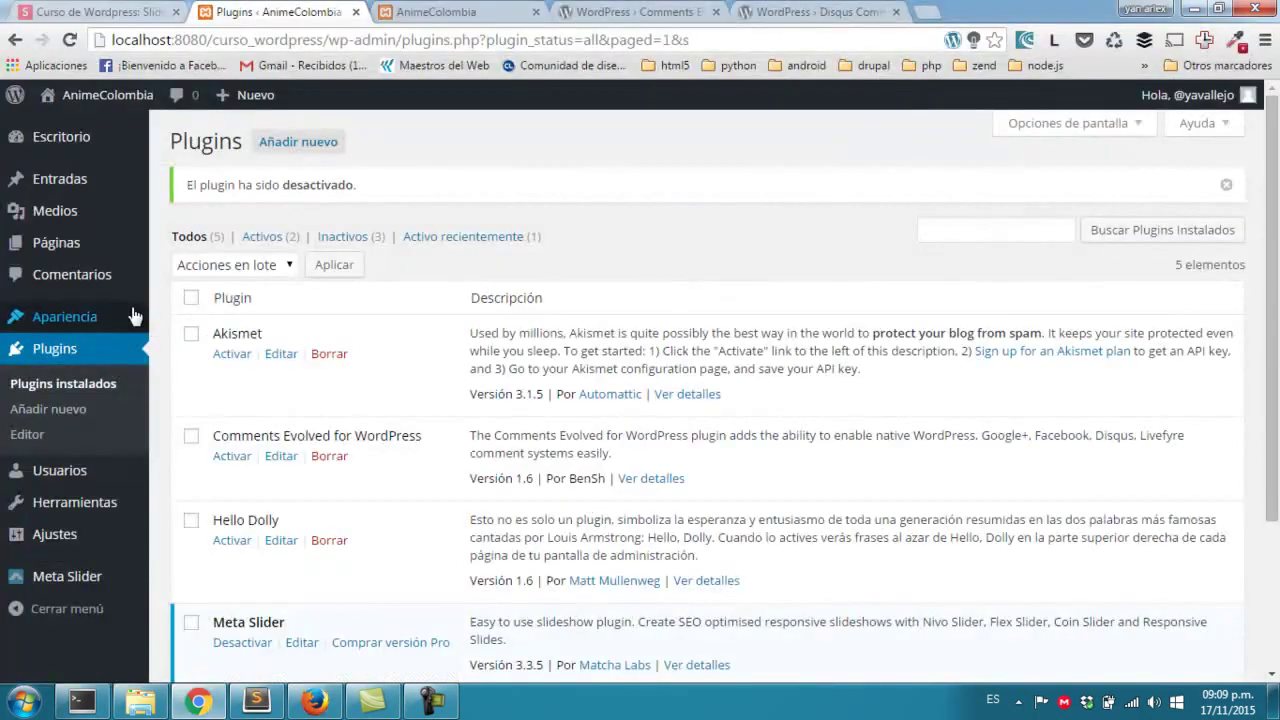
click(86, 268)
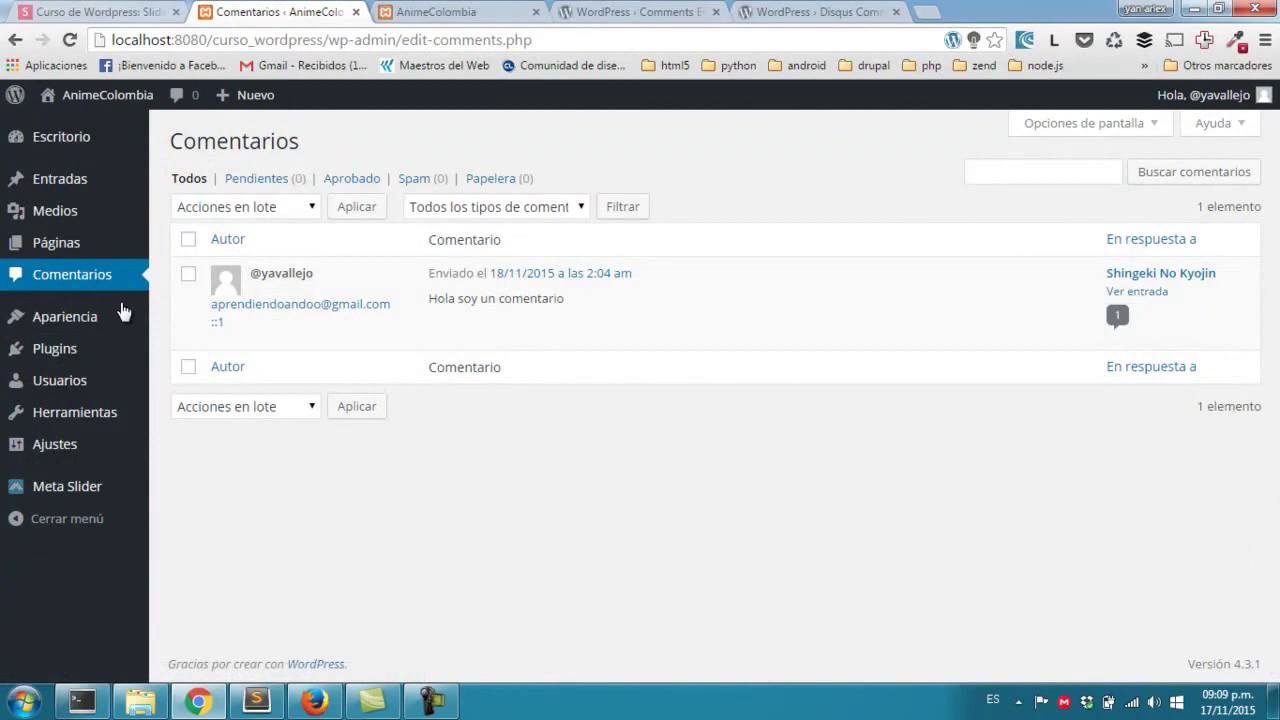
mouse_move(255, 322)
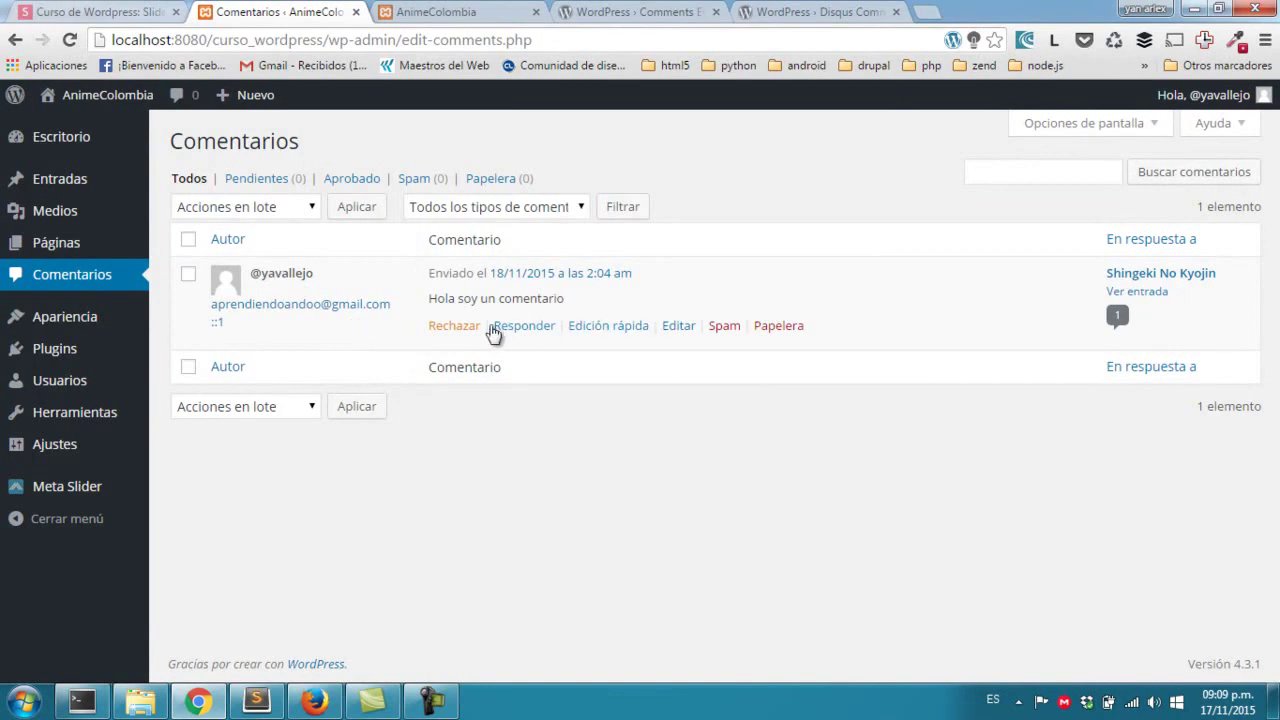
click(531, 334)
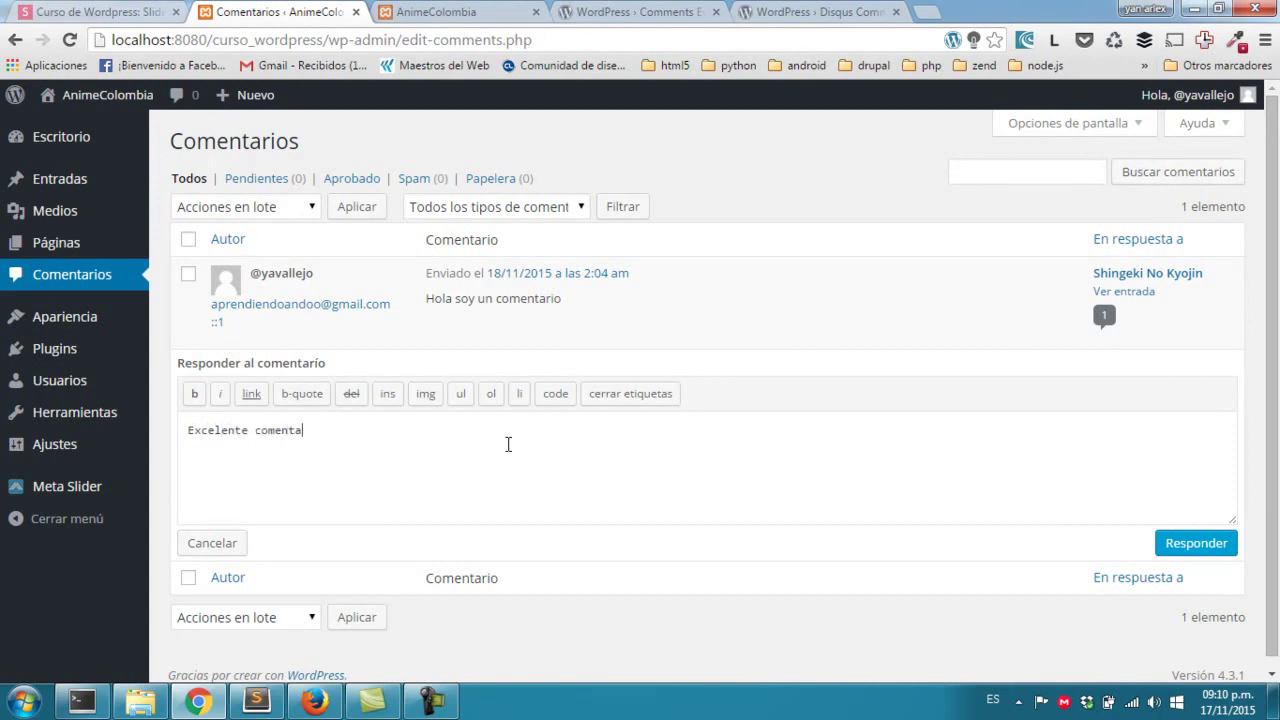
click(1196, 543)
Reload the entry in Firefox and examine its list of comments, including the new reply.
key(alt+Tab)
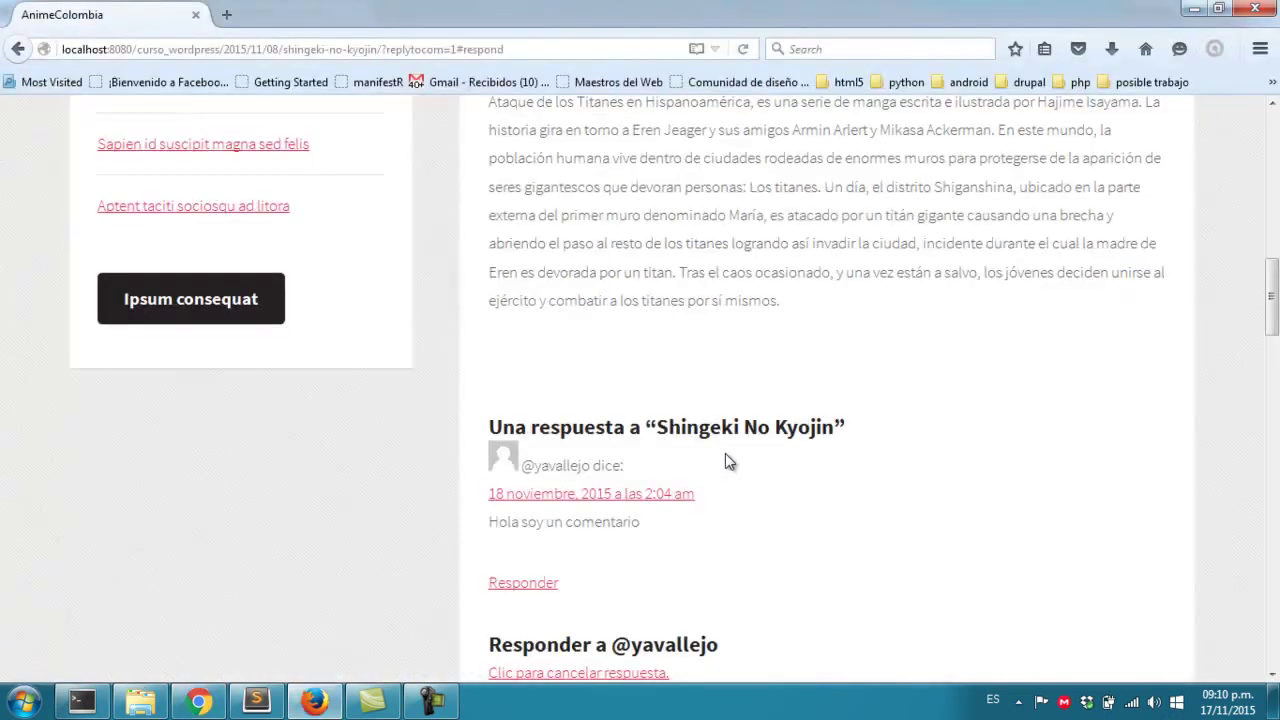
key(F5)
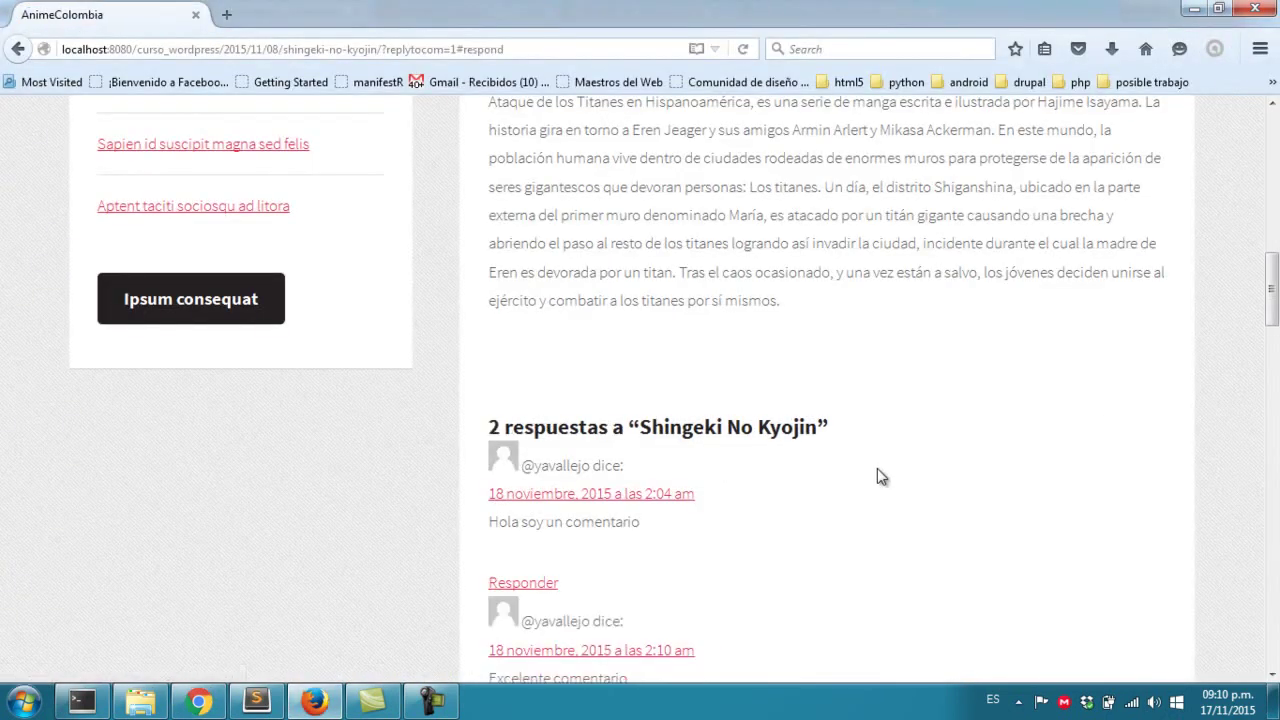
scroll(877, 477, down, 1)
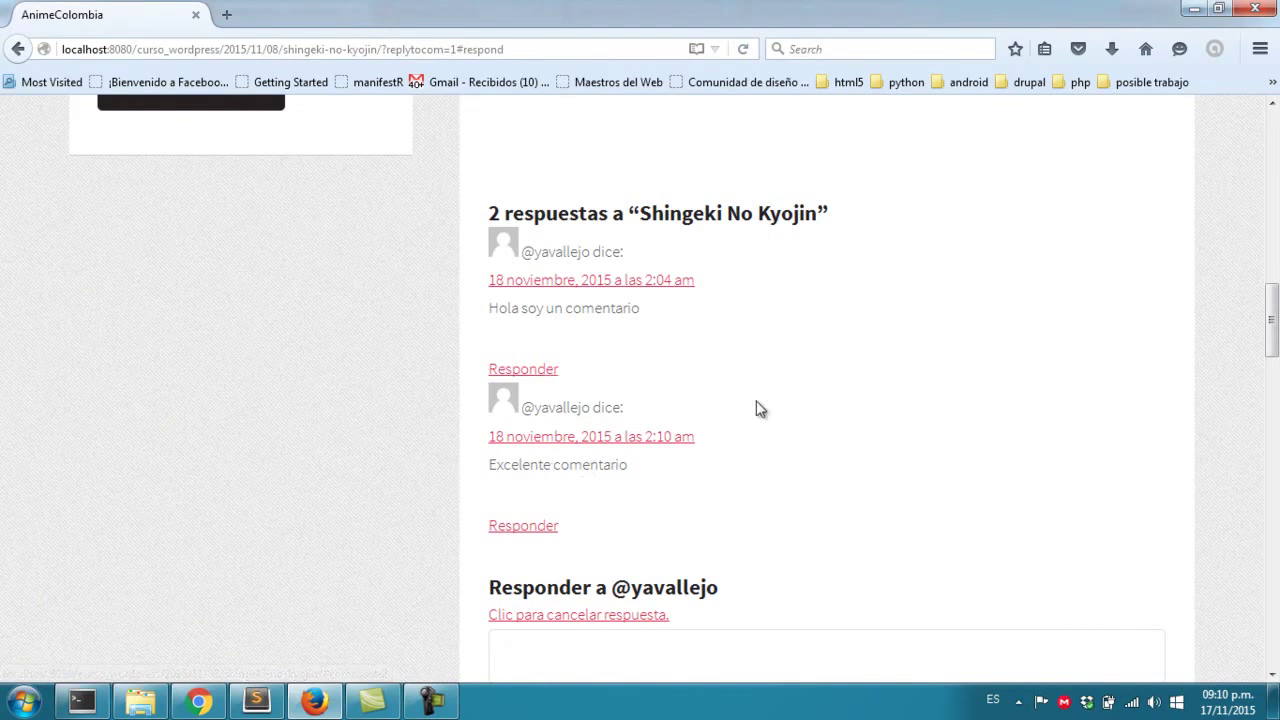
scroll(757, 408, down, 4)
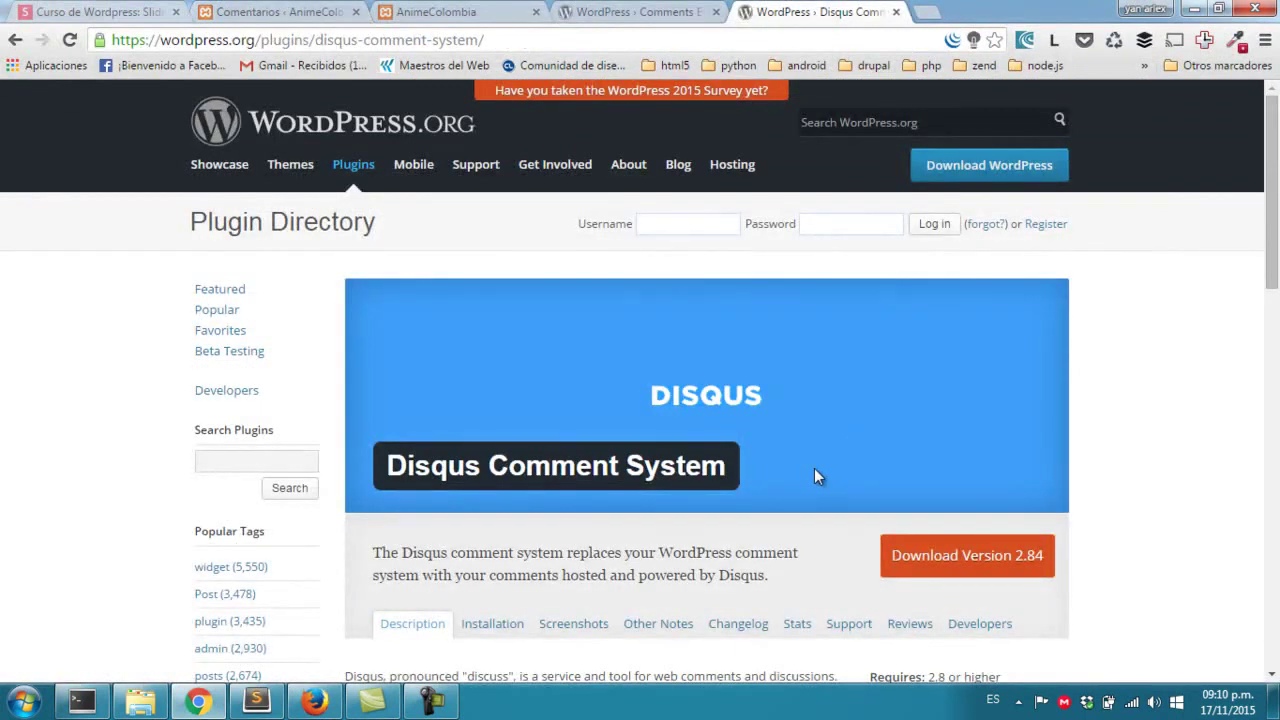
Review the Disqus Comment System plugin page on WordPress.org in Chrome and open the Disqus login page.
drag(396, 458, 708, 468)
scroll(655, 468, down, 3)
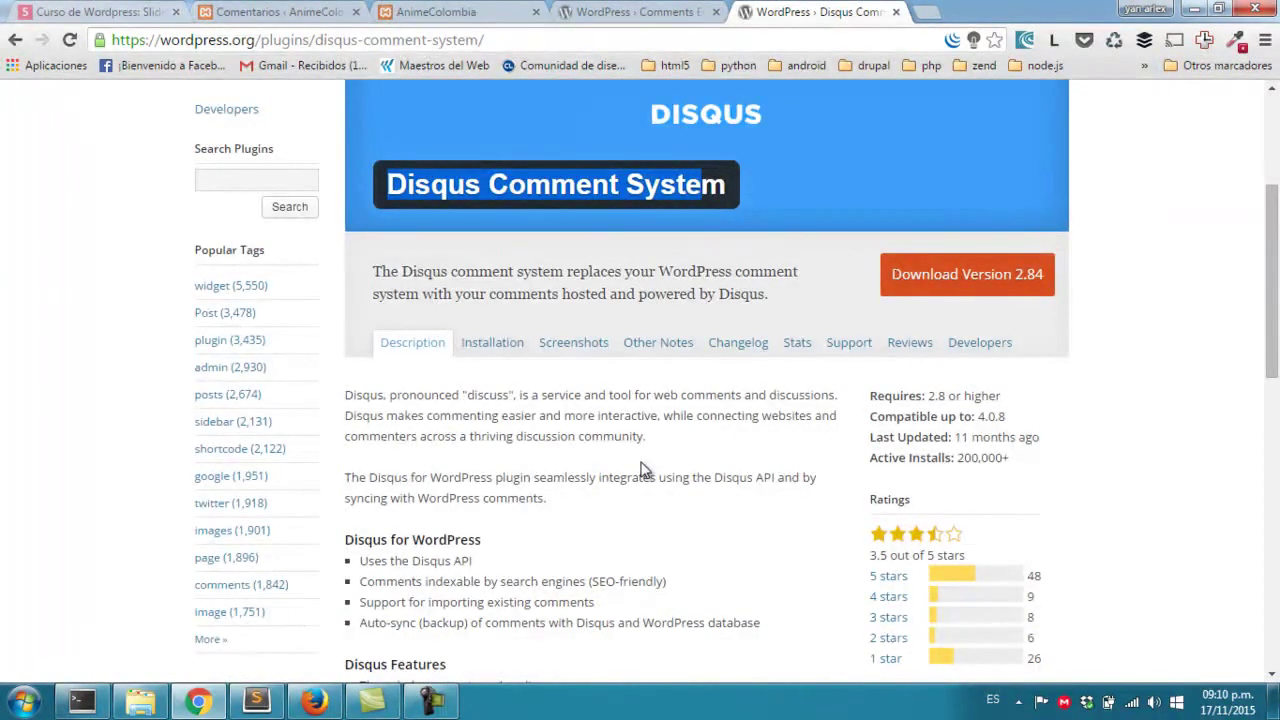
double_click(451, 187)
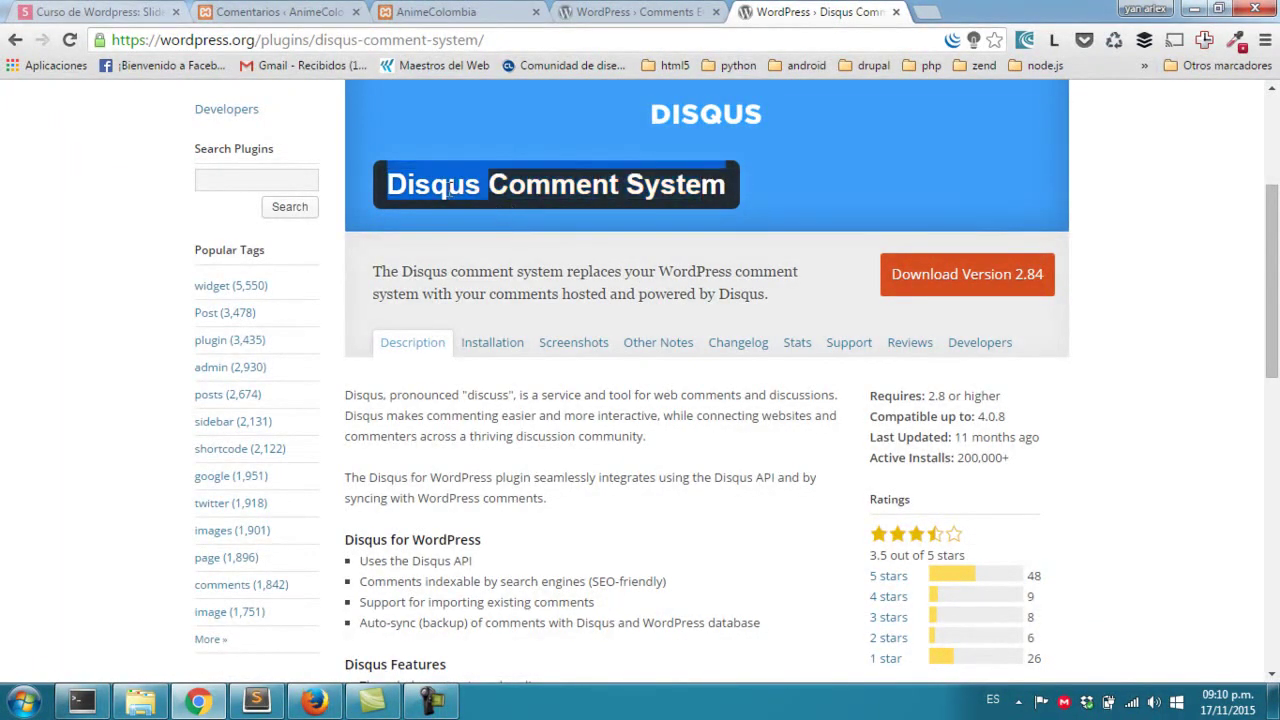
drag(451, 187, 930, 15)
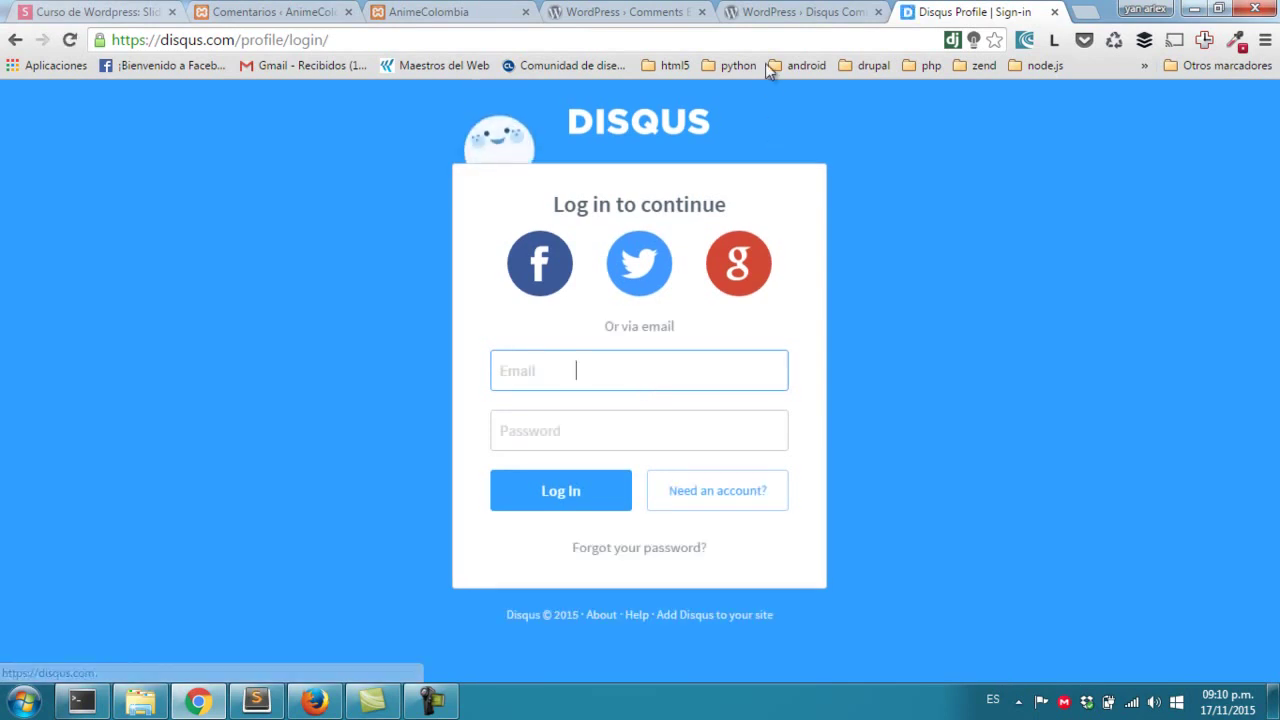
Revisit the Comments Evolved and Disqus Comment System plugin pages on WordPress.org.
click(764, 14)
click(620, 12)
click(788, 11)
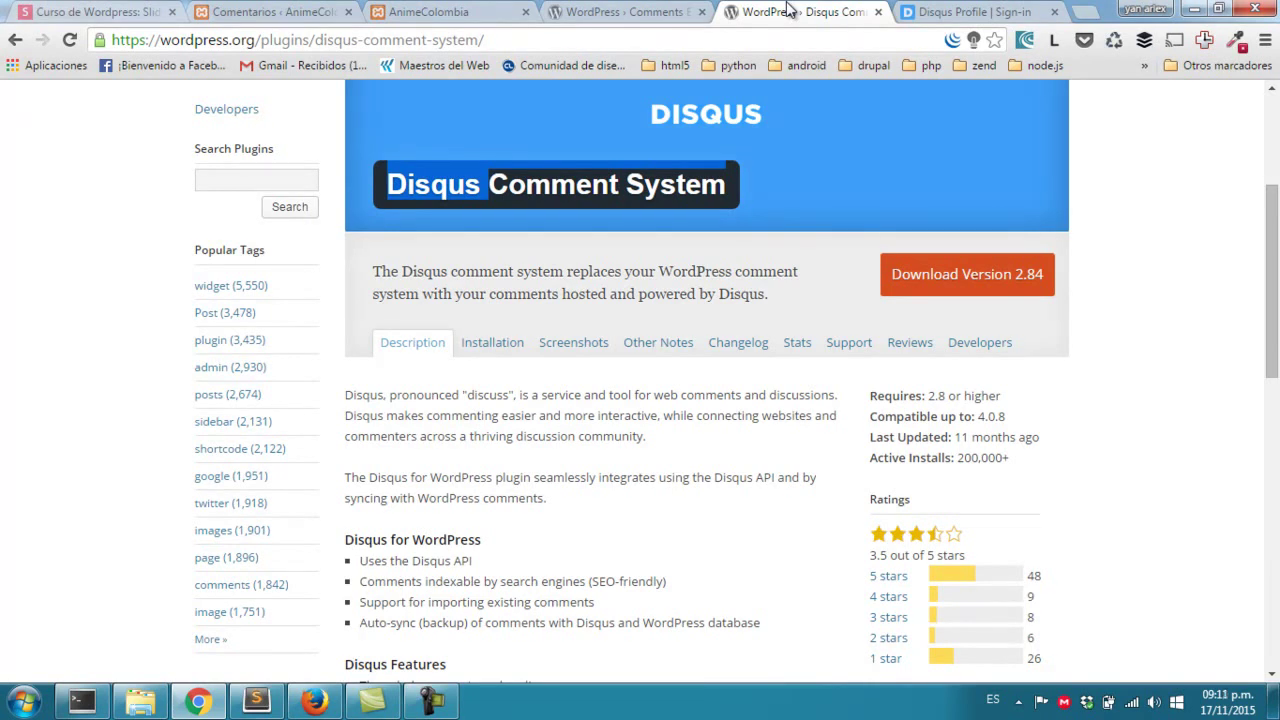
Review the class 13 slide, the comments administration and the comment form on the entry in Chrome.
click(160, 12)
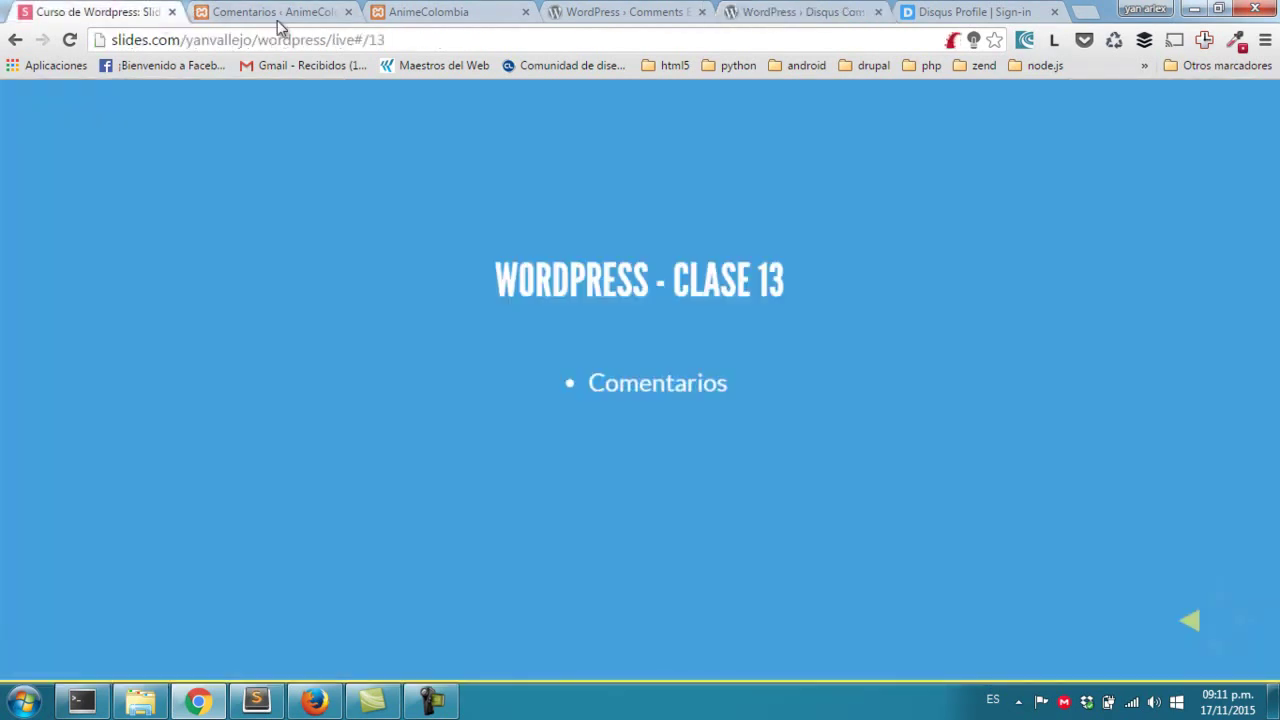
click(284, 12)
click(393, 10)
scroll(679, 394, down, 2)
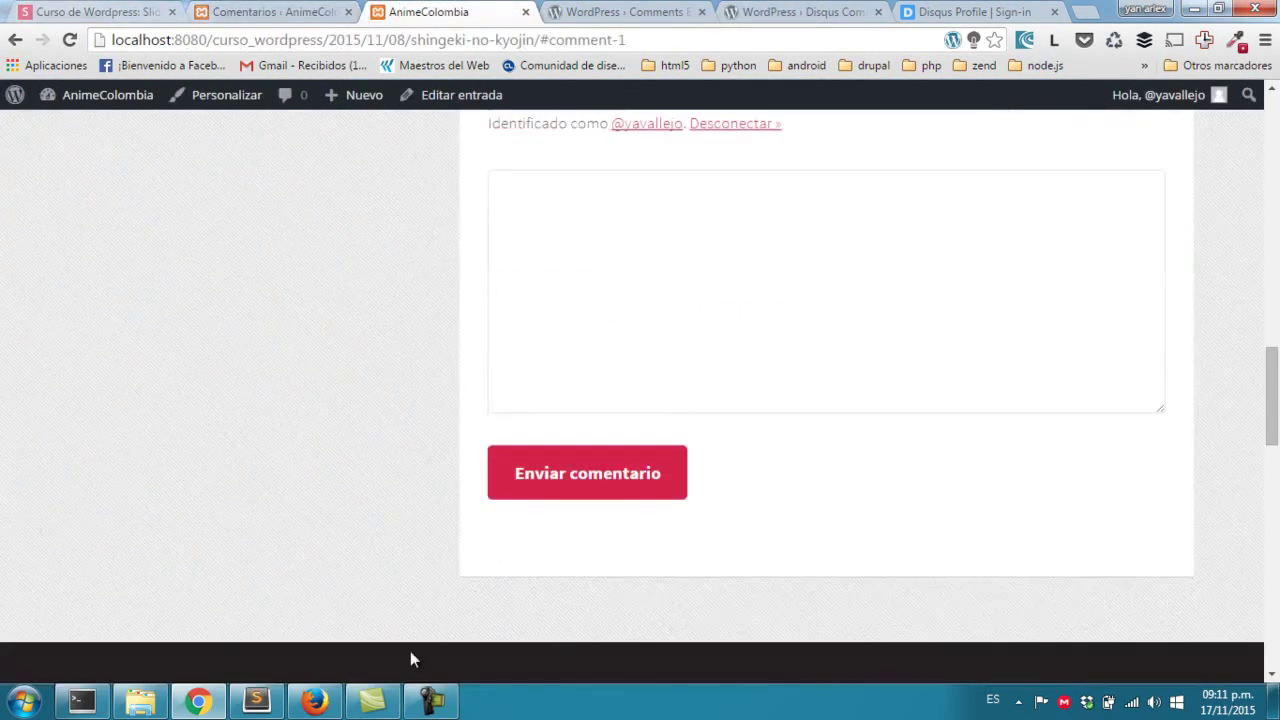
Switch to Firefox and examine the entry's reply form for logged-out visitors, including the name, e-mail, web and comment fields.
click(314, 700)
scroll(723, 560, up, 3)
scroll(797, 526, down, 2)
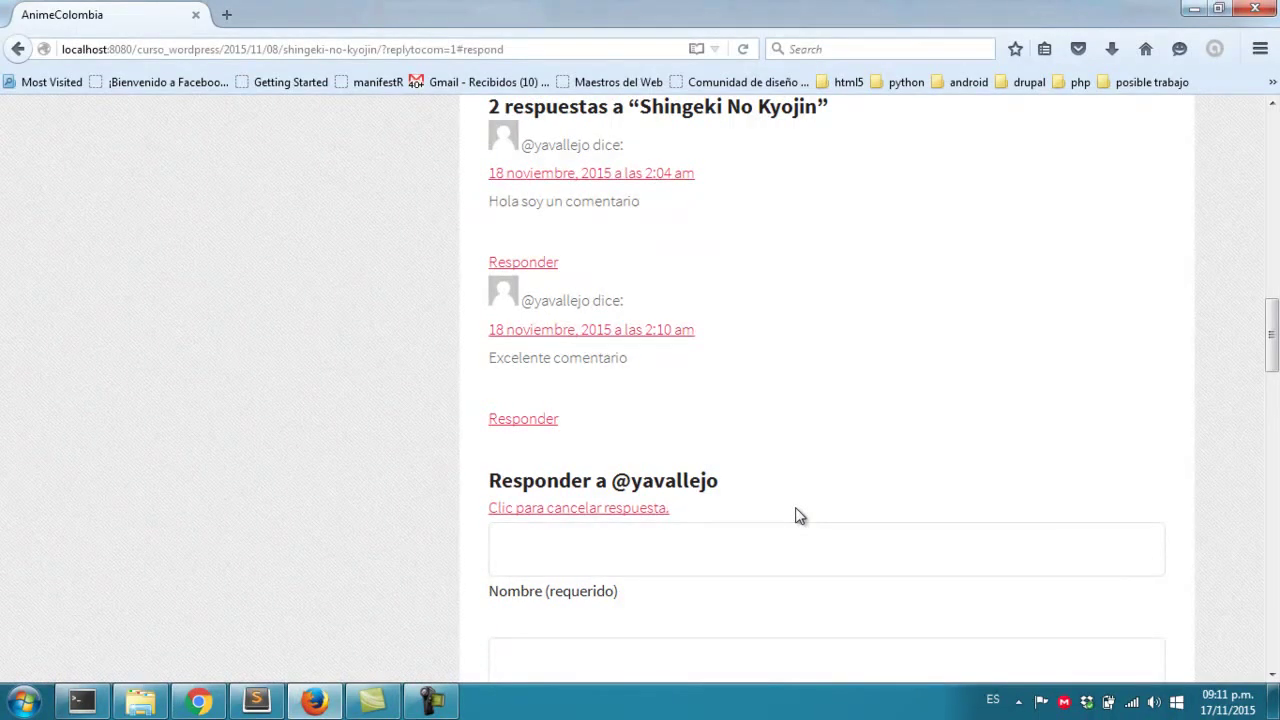
scroll(797, 516, down, 2)
click(617, 334)
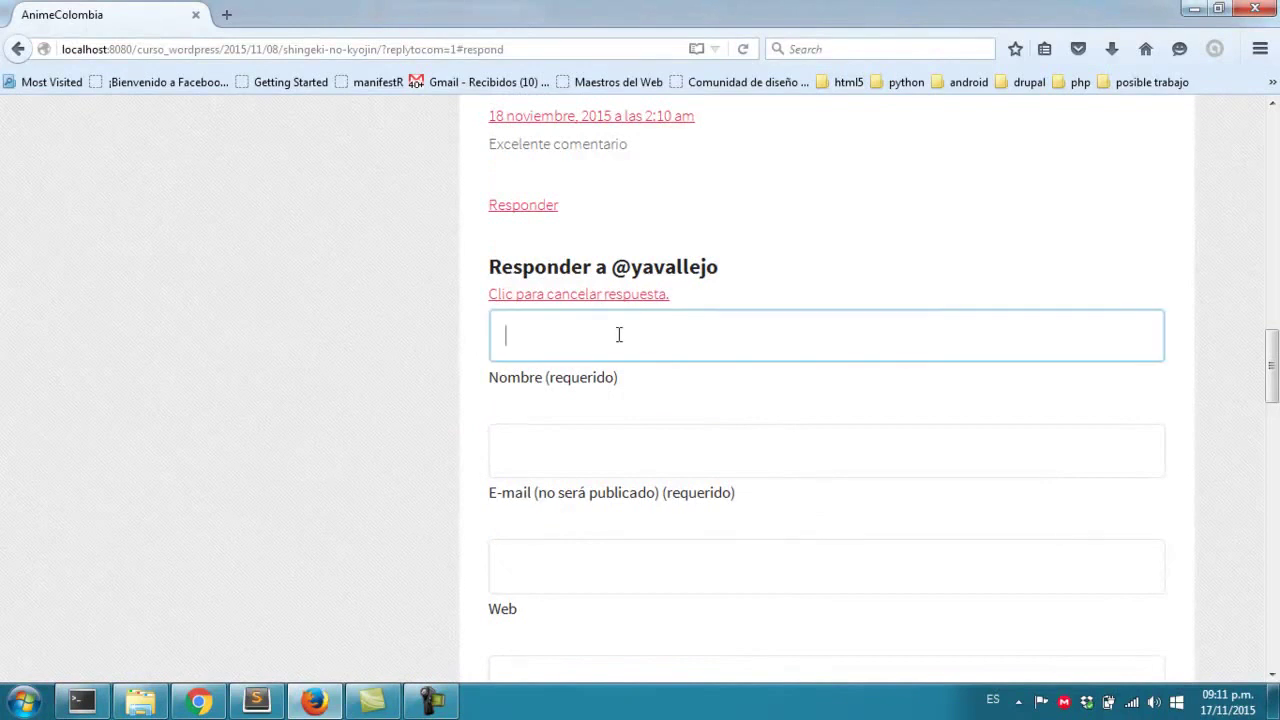
scroll(626, 394, down, 2)
click(590, 364)
click(571, 446)
scroll(574, 460, down, 4)
click(578, 461)
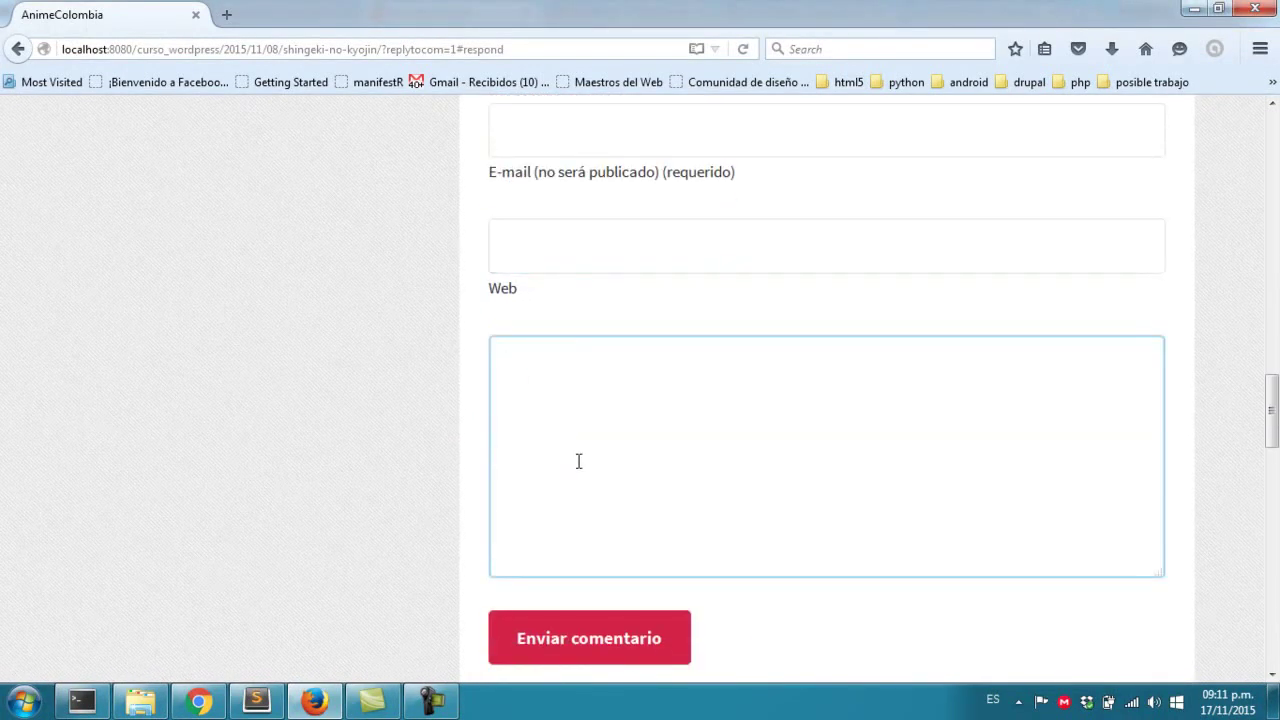
scroll(578, 461, up, 6)
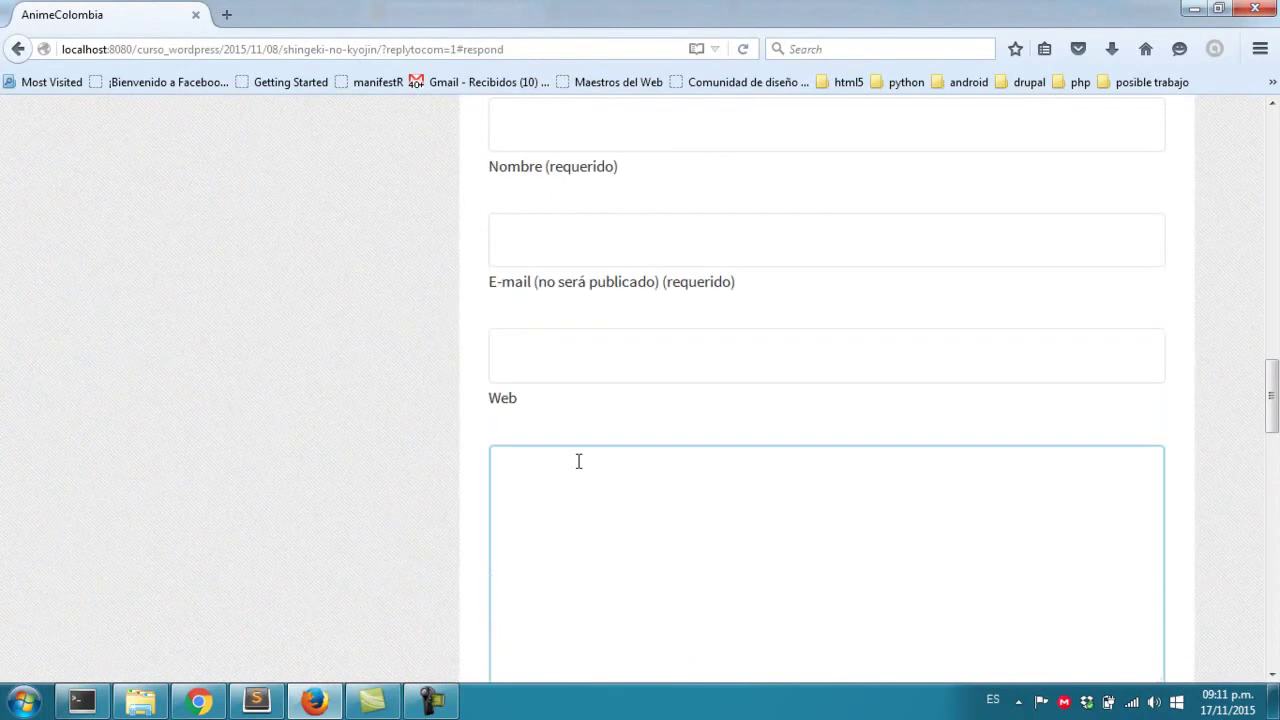
scroll(606, 379, down, 4)
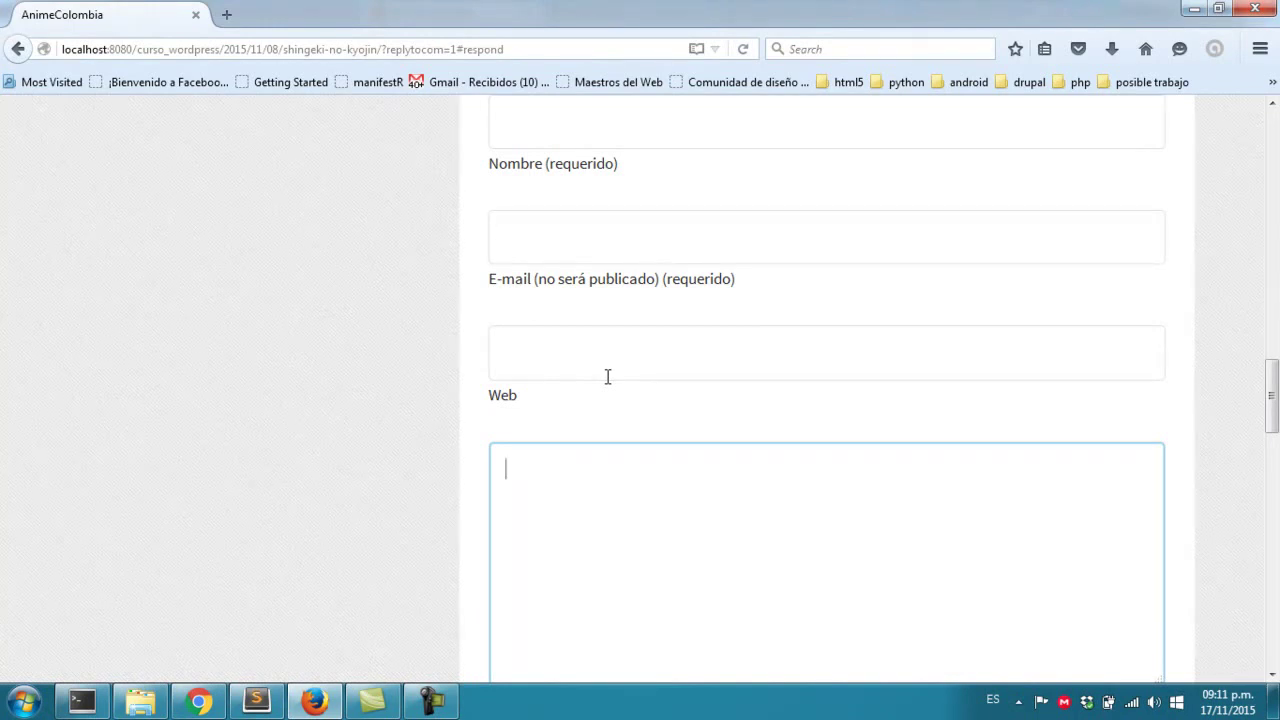
Switch back to Chrome and return to the entry's page on the AnimeColombia site.
key(alt+Tab)
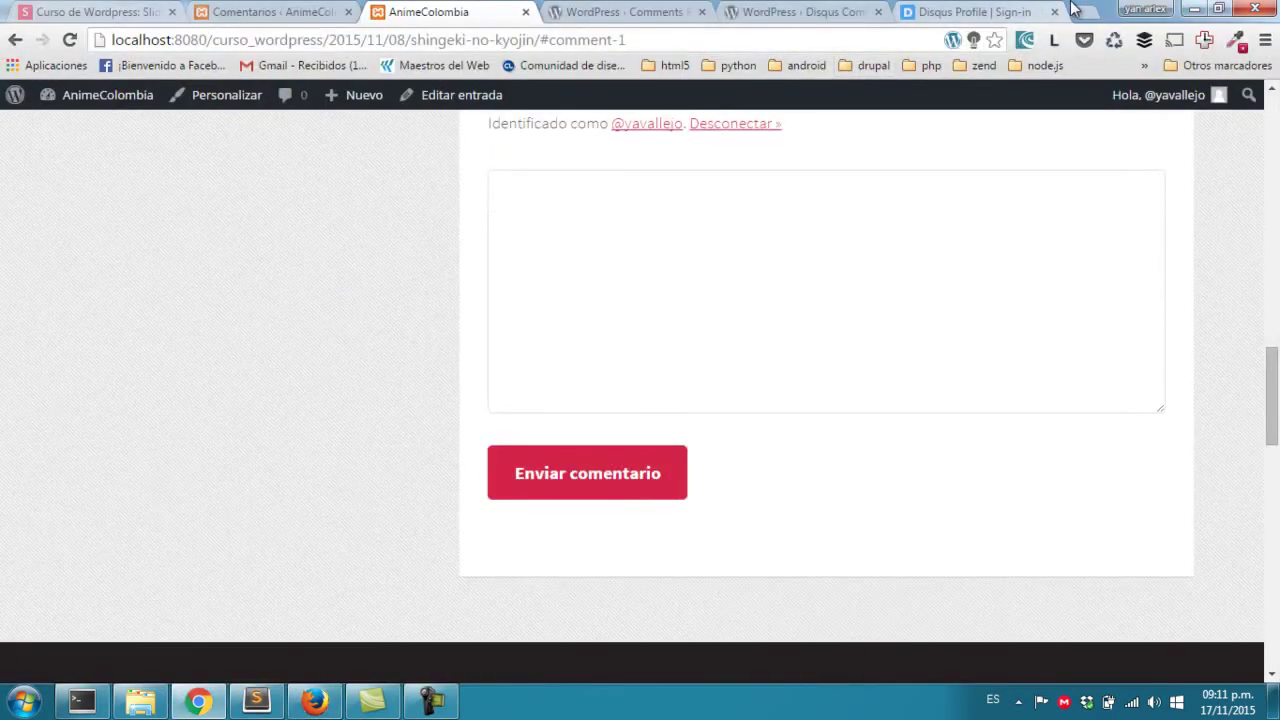
click(1076, 10)
click(405, 11)
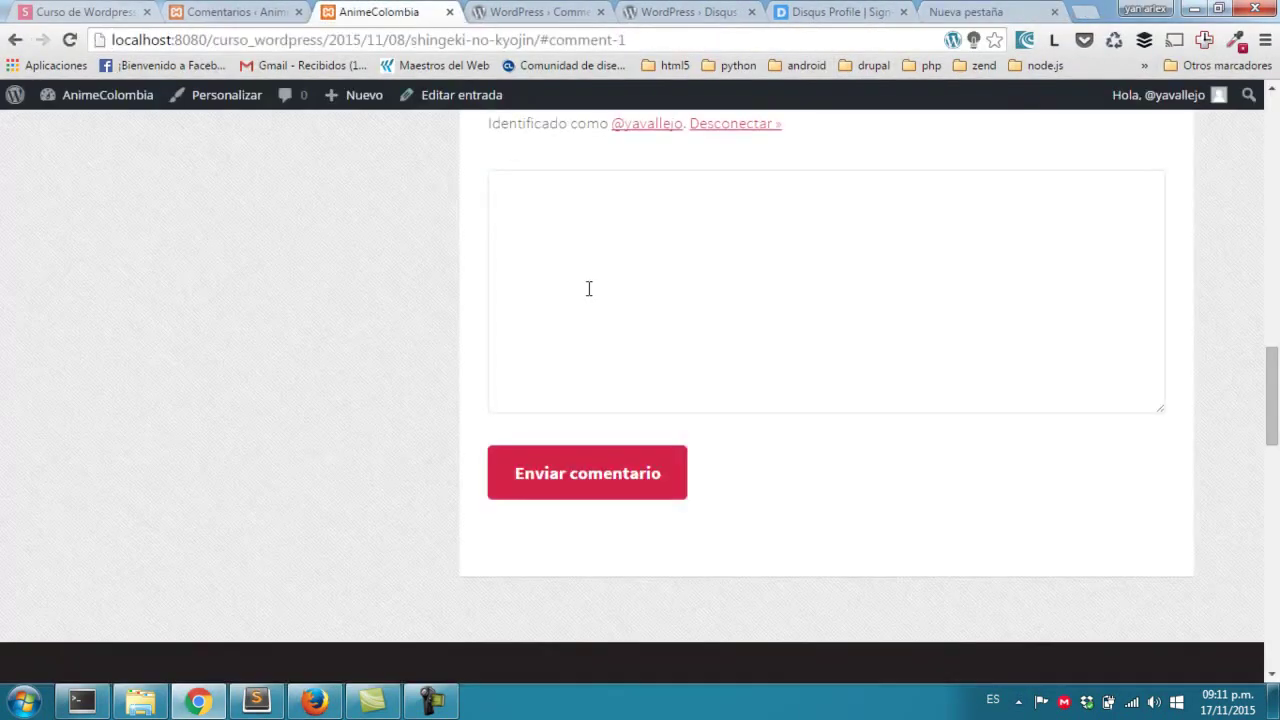
scroll(588, 289, up, 20)
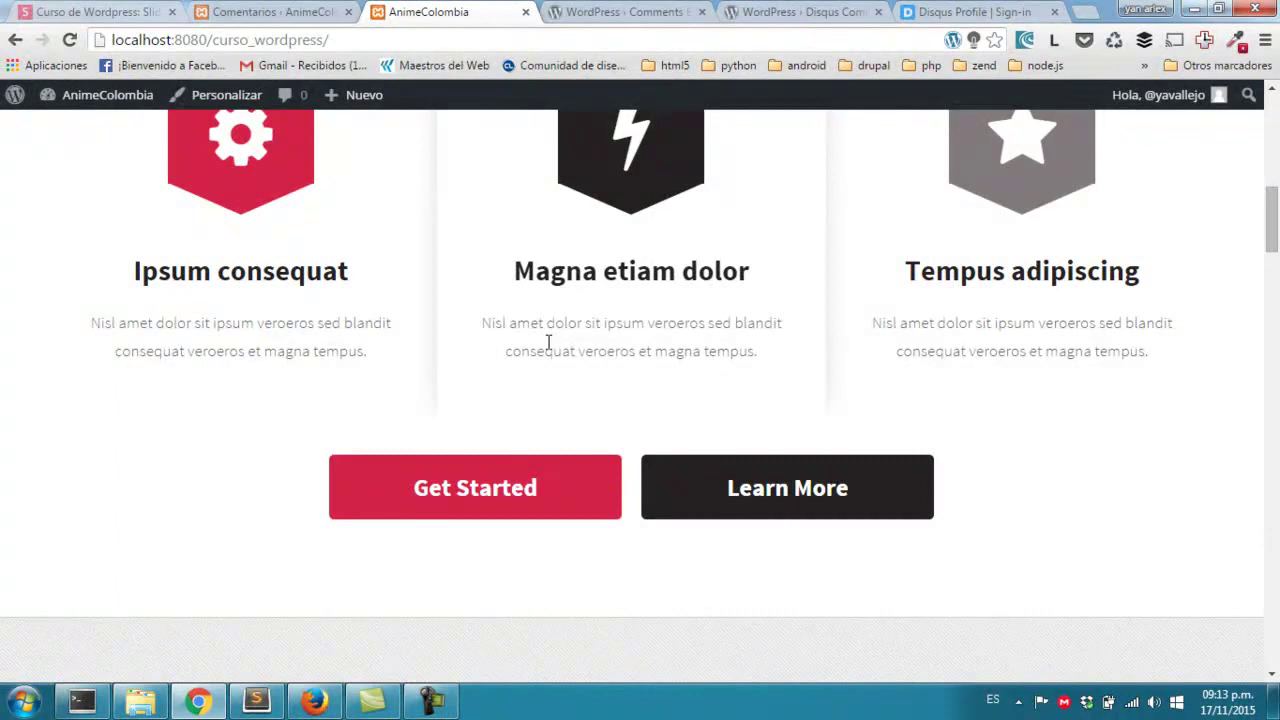
Review the AnimeColombia home page, from the image slider through the Top Animes entries to the manga entries.
scroll(548, 343, up, 4)
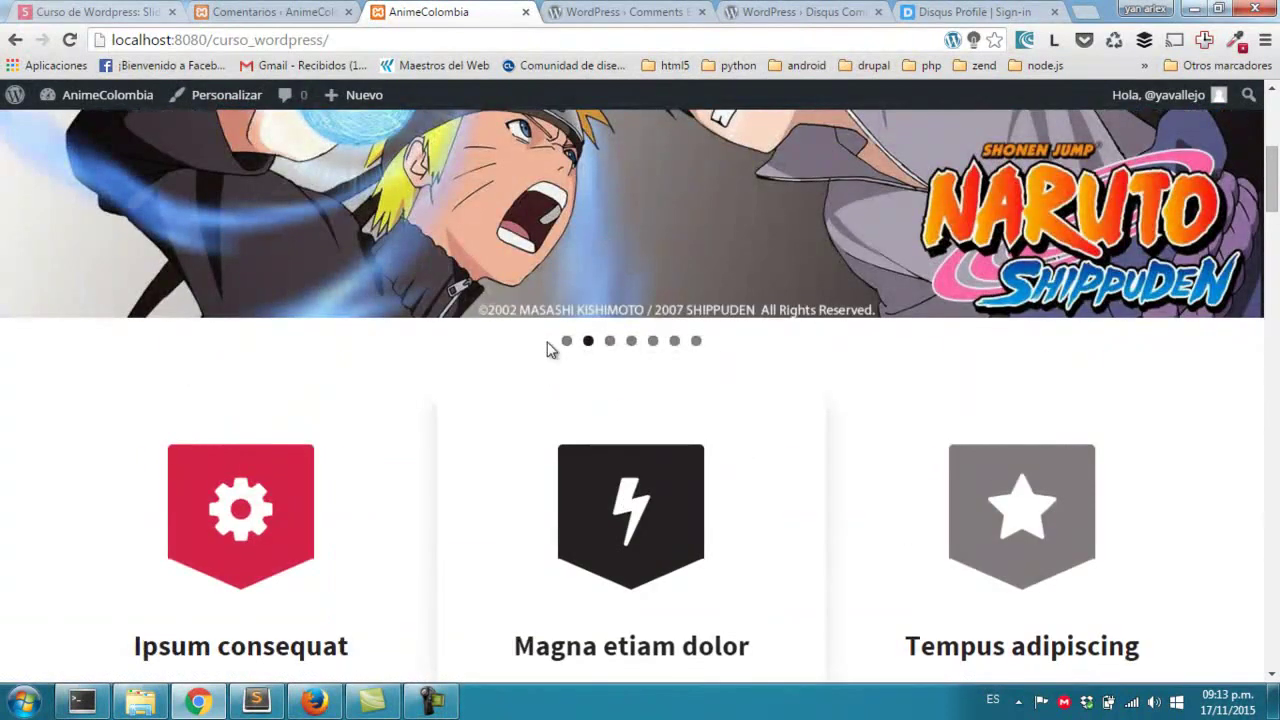
scroll(548, 347, up, 3)
scroll(548, 347, down, 2)
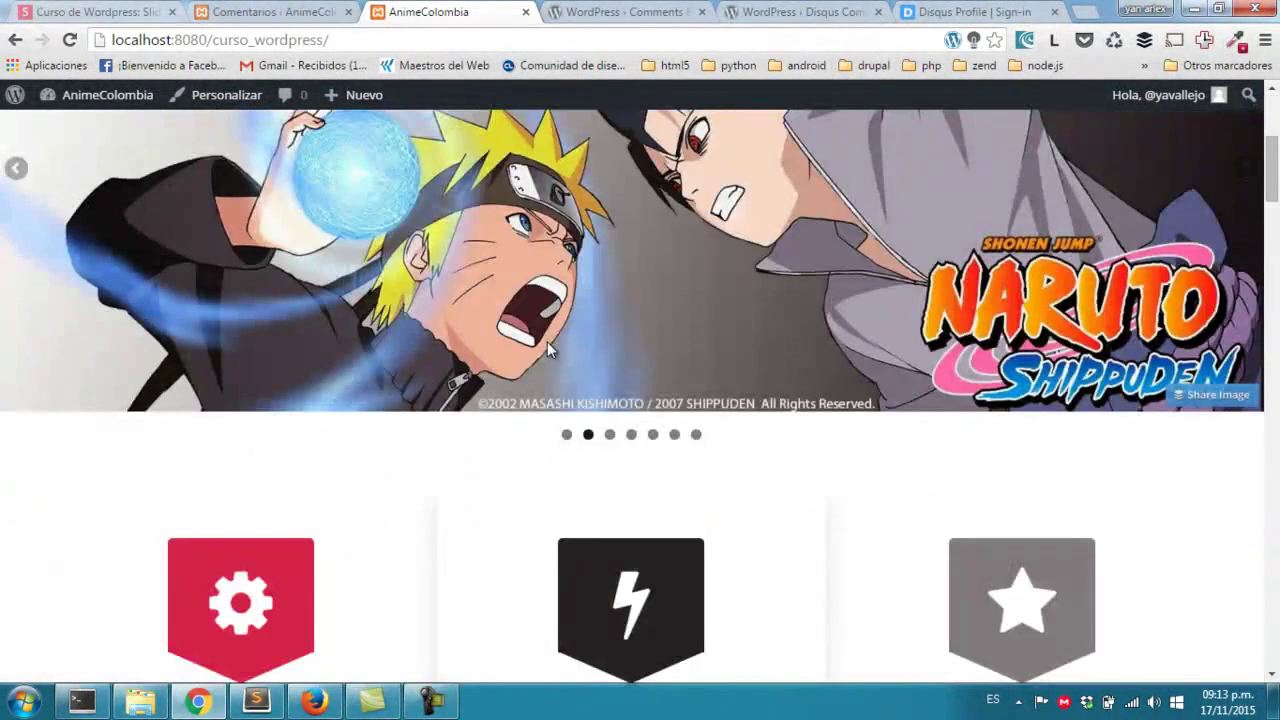
scroll(547, 341, down, 5)
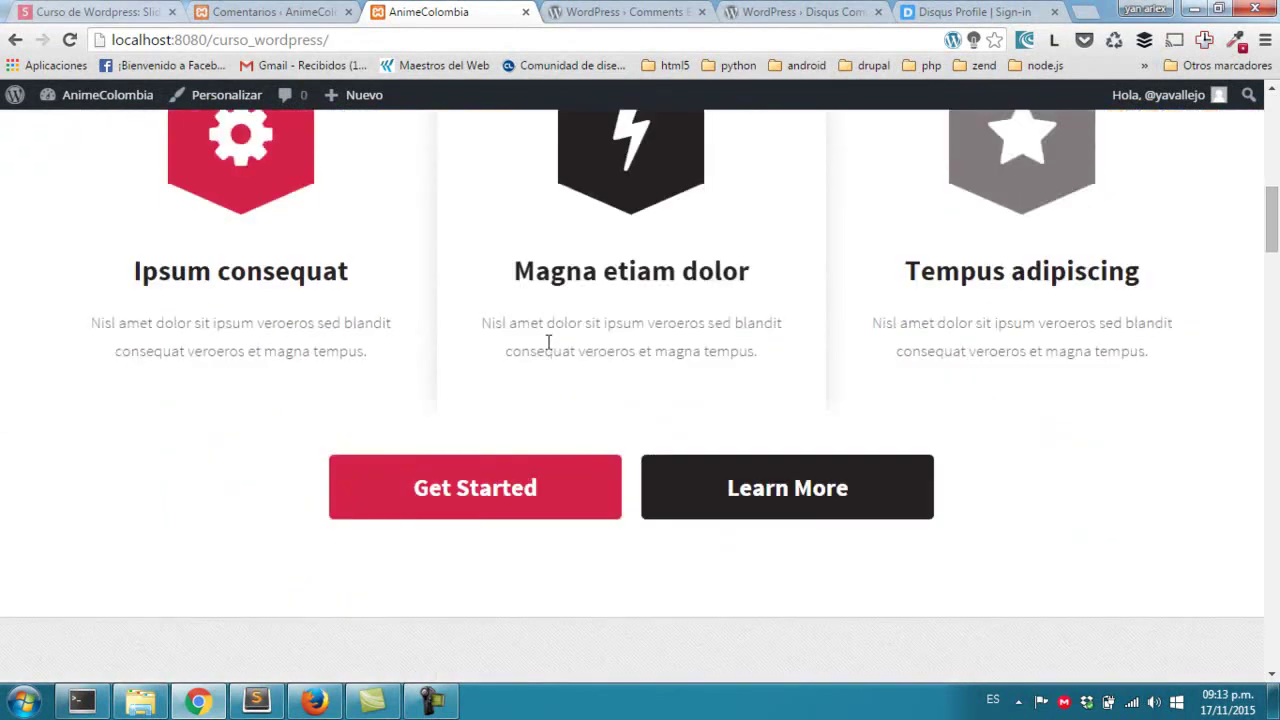
scroll(547, 342, down, 7)
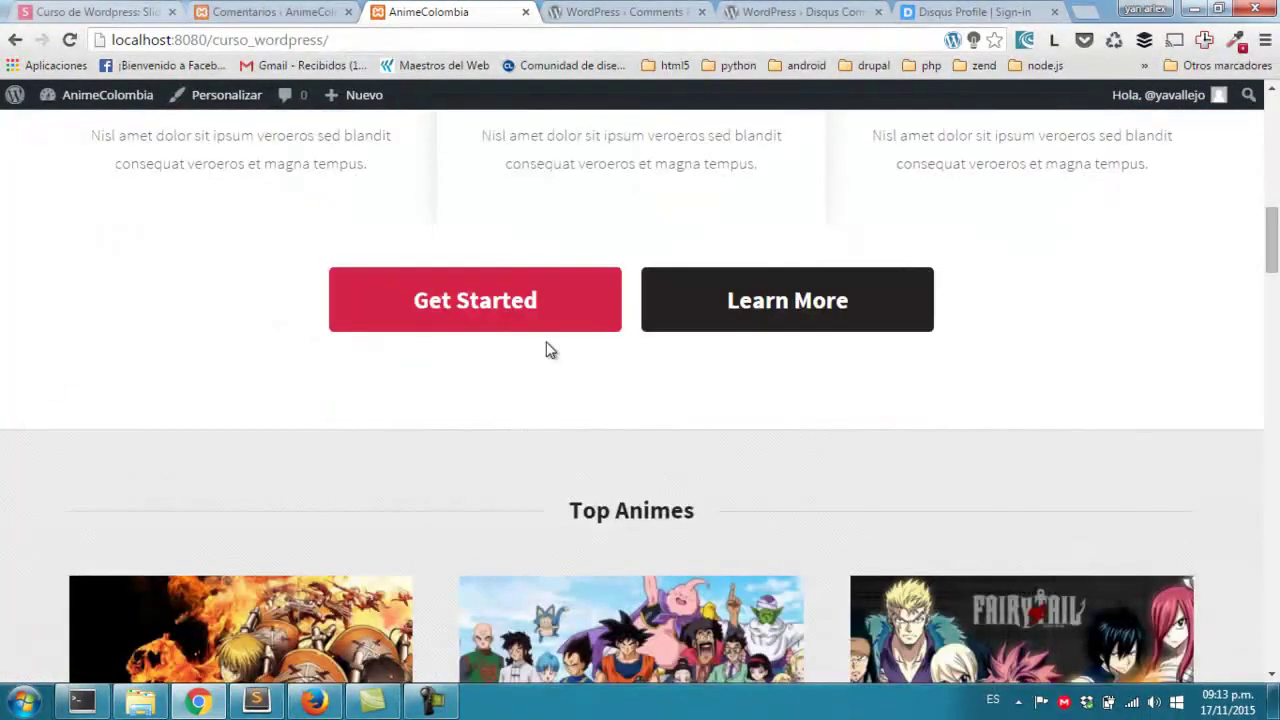
scroll(548, 350, down, 2)
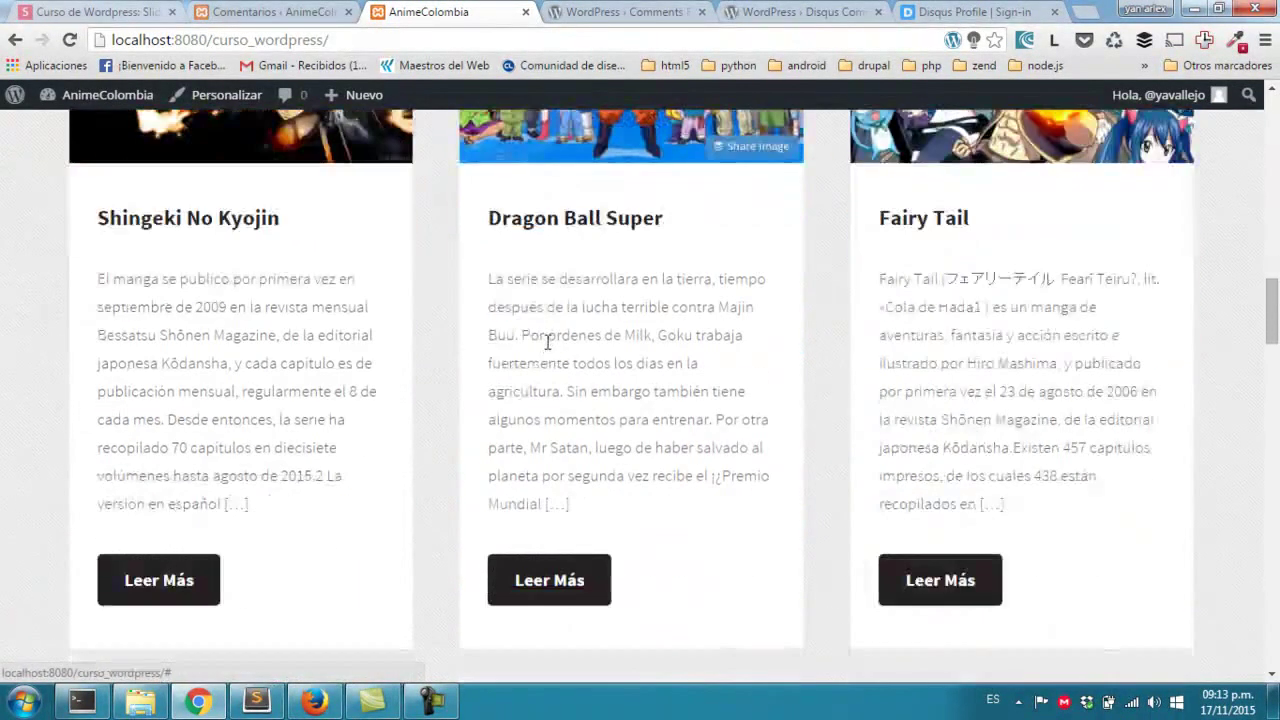
scroll(548, 350, down, 2)
scroll(548, 350, down, 10)
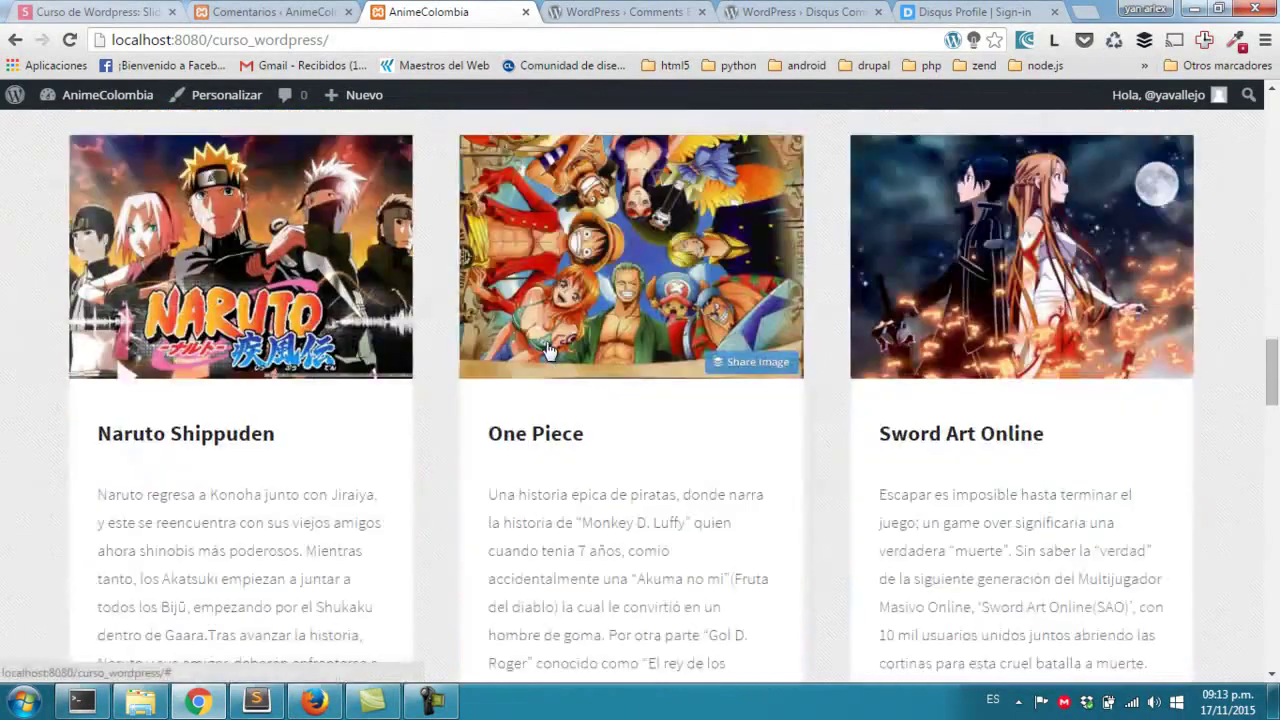
scroll(548, 350, down, 4)
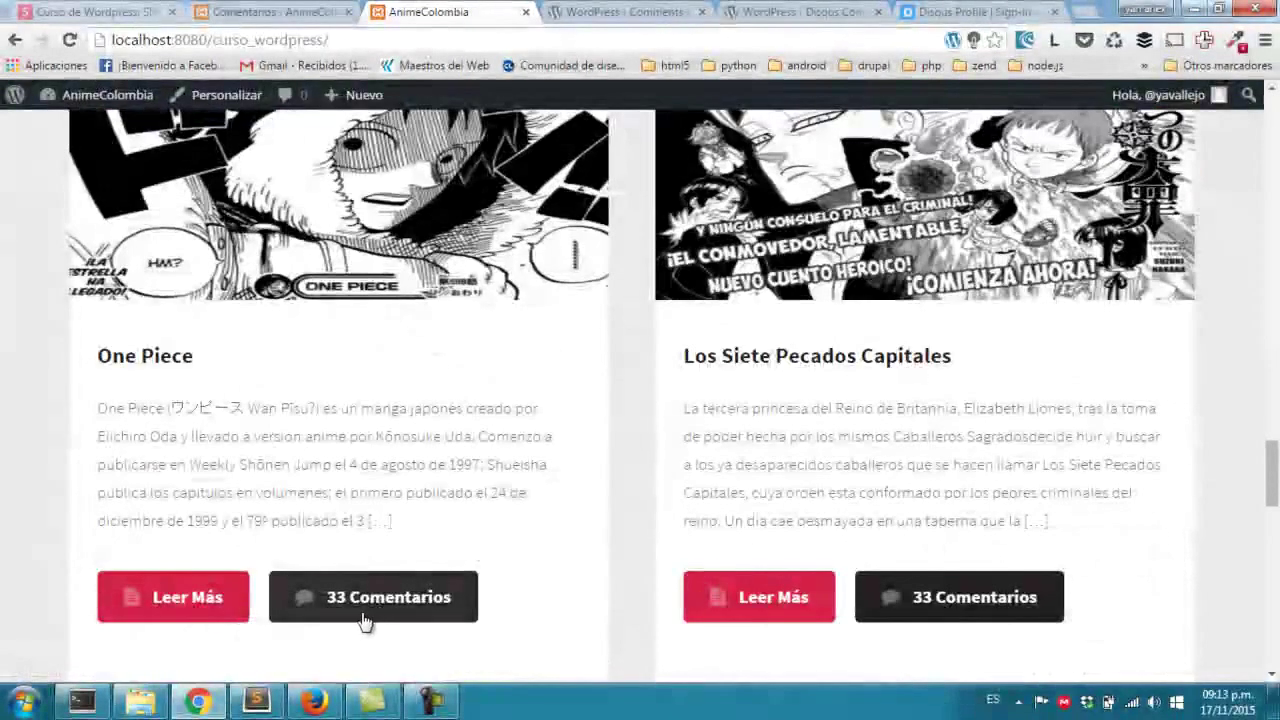
scroll(554, 489, down, 5)
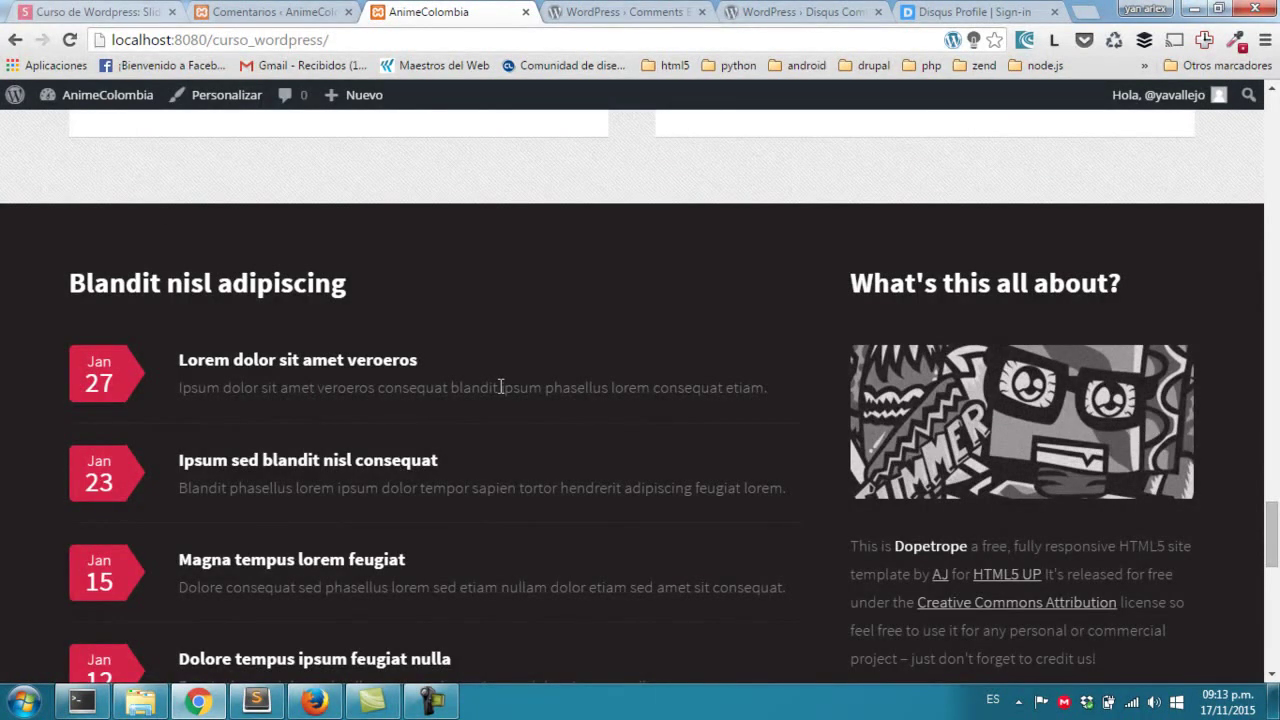
Review the home page's footer, including its latest entries, latest categories and social links.
click(620, 14)
click(440, 12)
scroll(397, 257, down, 2)
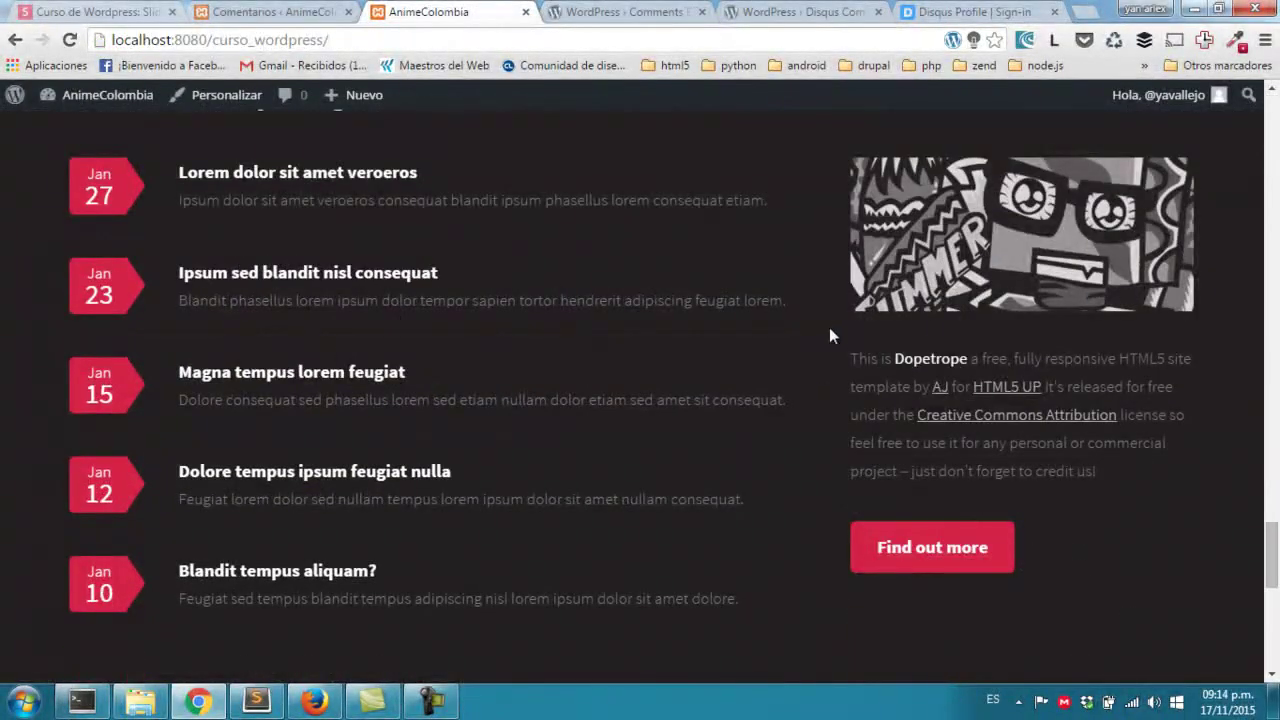
scroll(667, 521, down, 4)
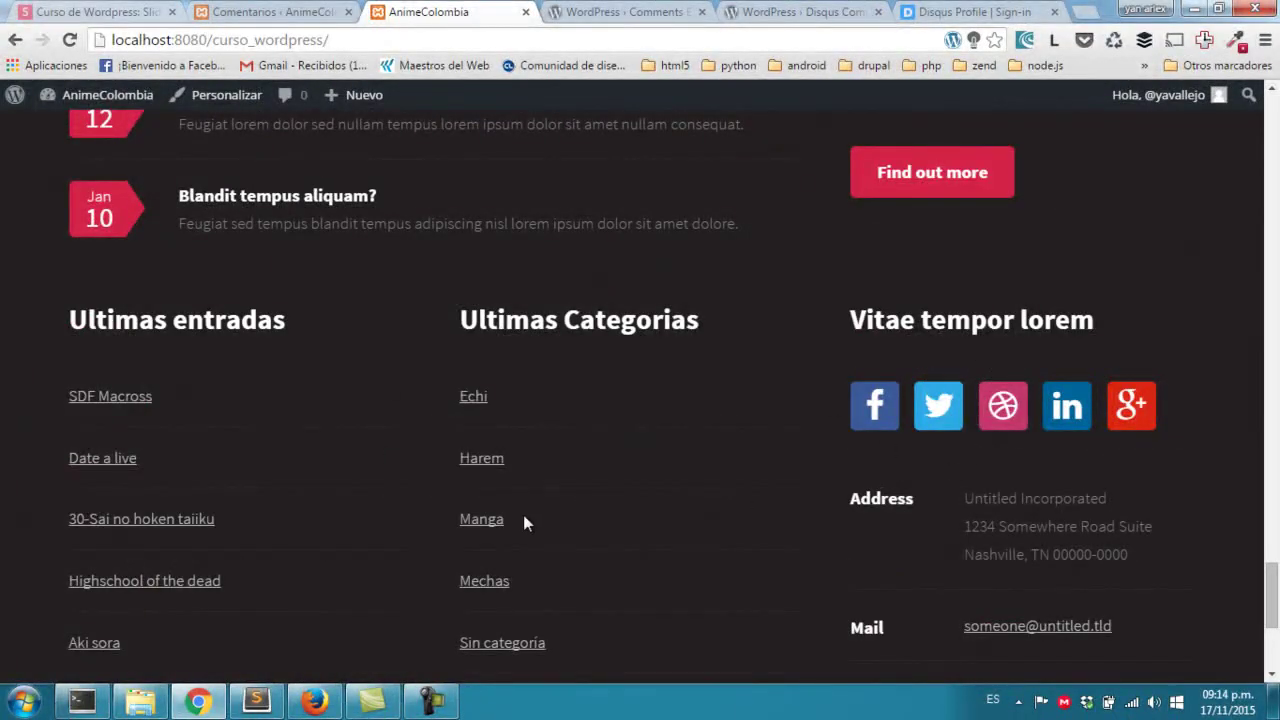
scroll(525, 520, down, 3)
scroll(603, 570, up, 10)
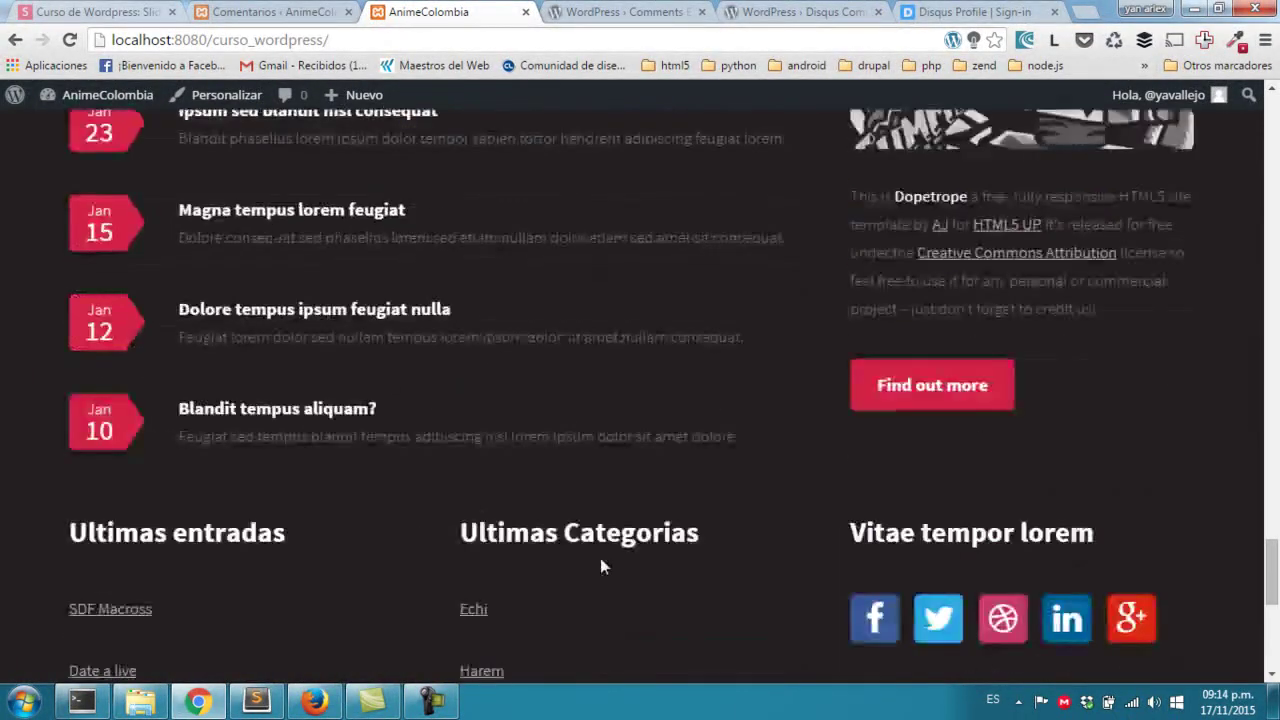
scroll(602, 565, up, 10)
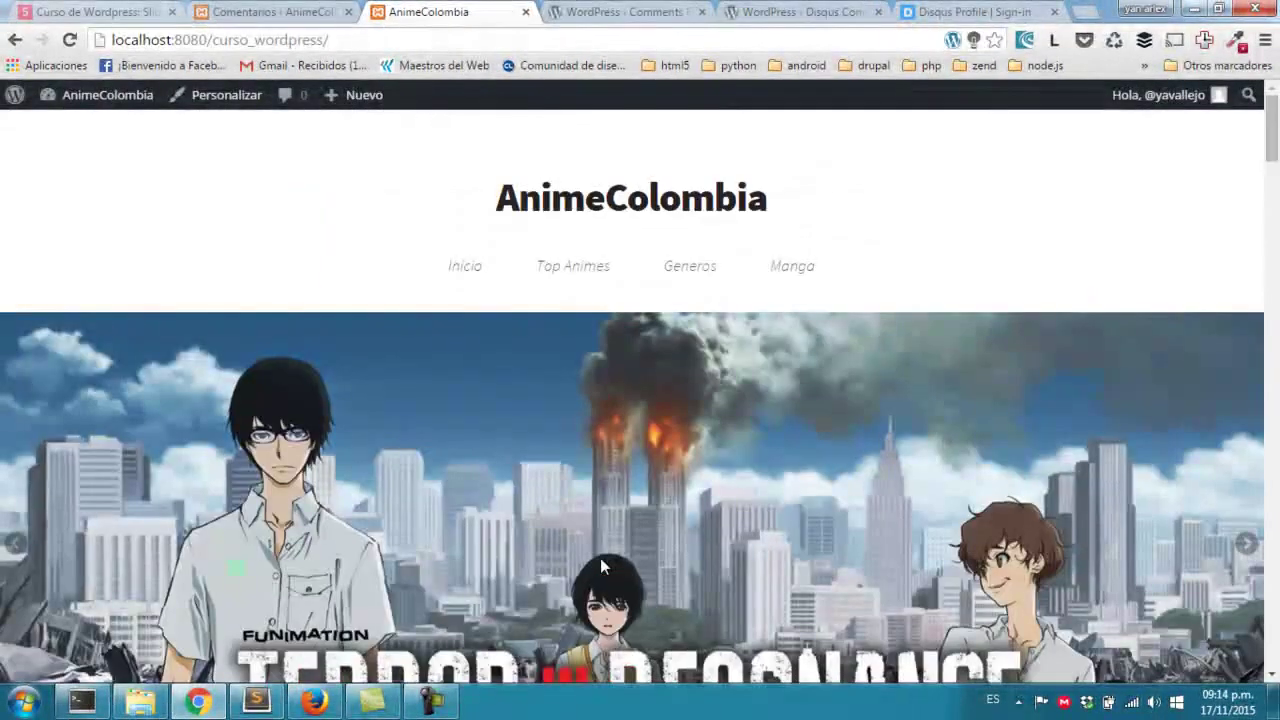
Open the Shingeki No Kyojin entry from the Top Animes category and look over its sidebar and content.
click(577, 268)
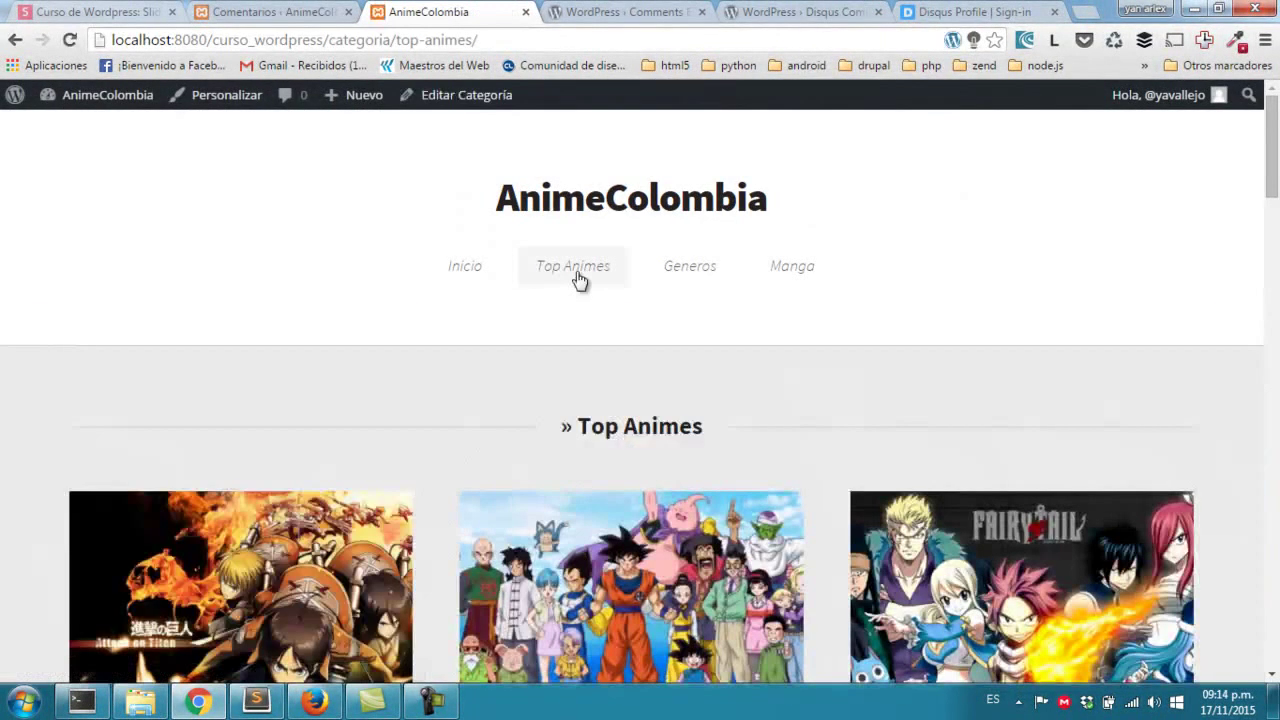
scroll(525, 372, down, 7)
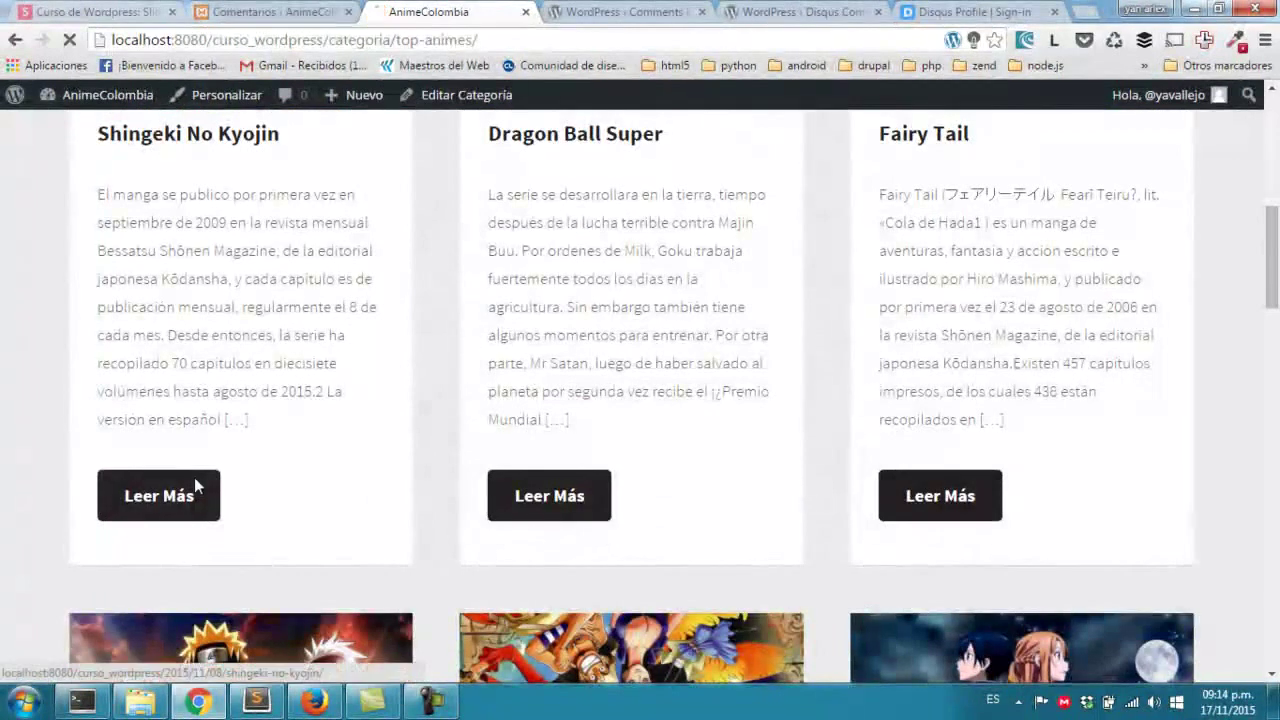
click(194, 480)
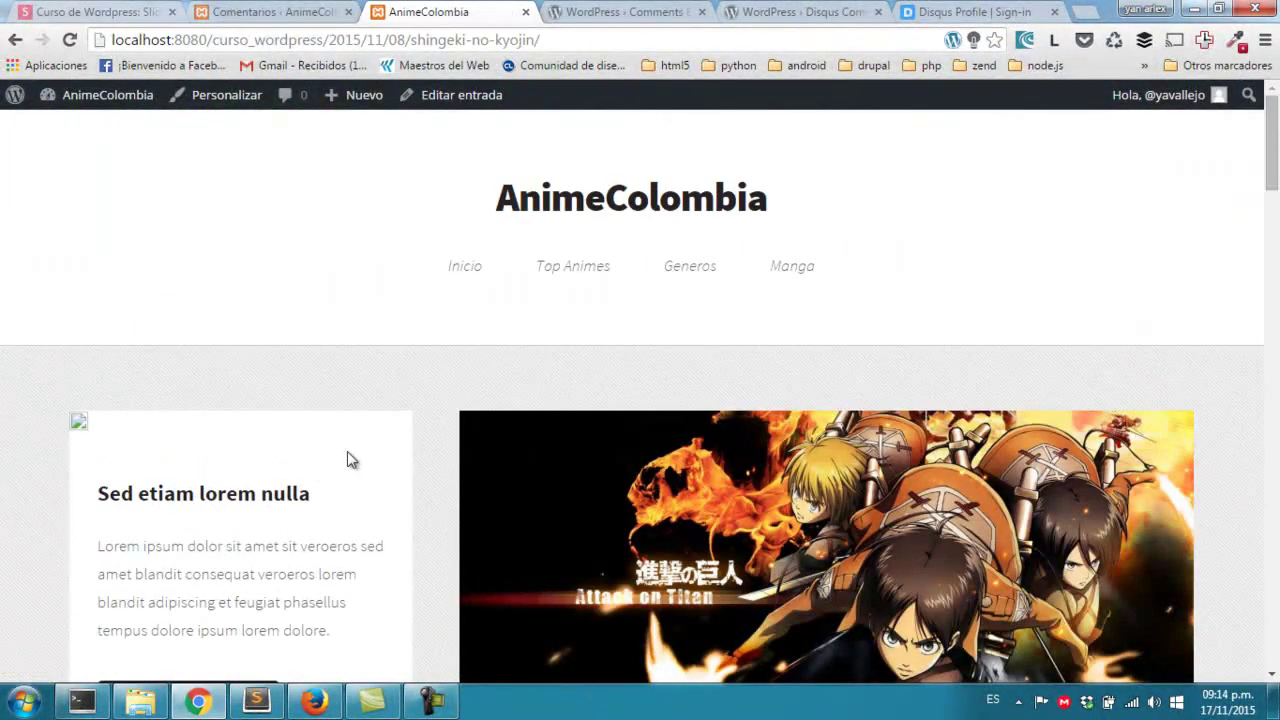
scroll(347, 451, down, 1)
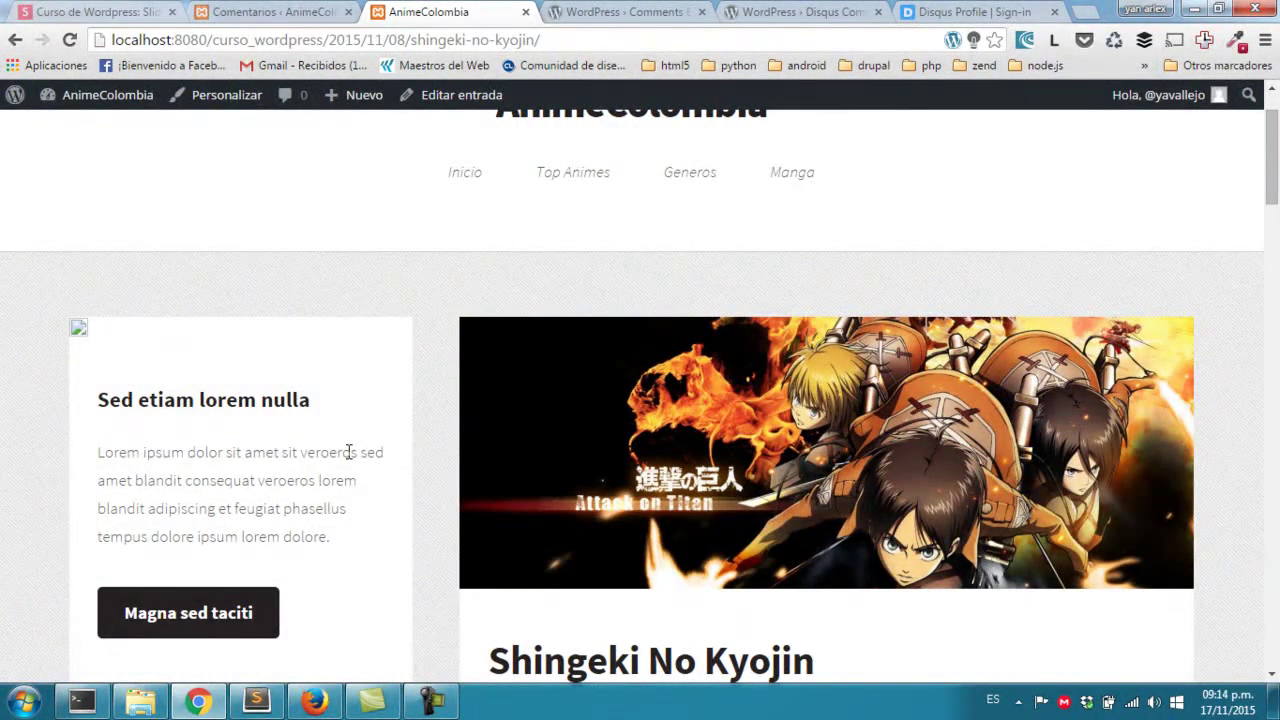
scroll(349, 451, down, 2)
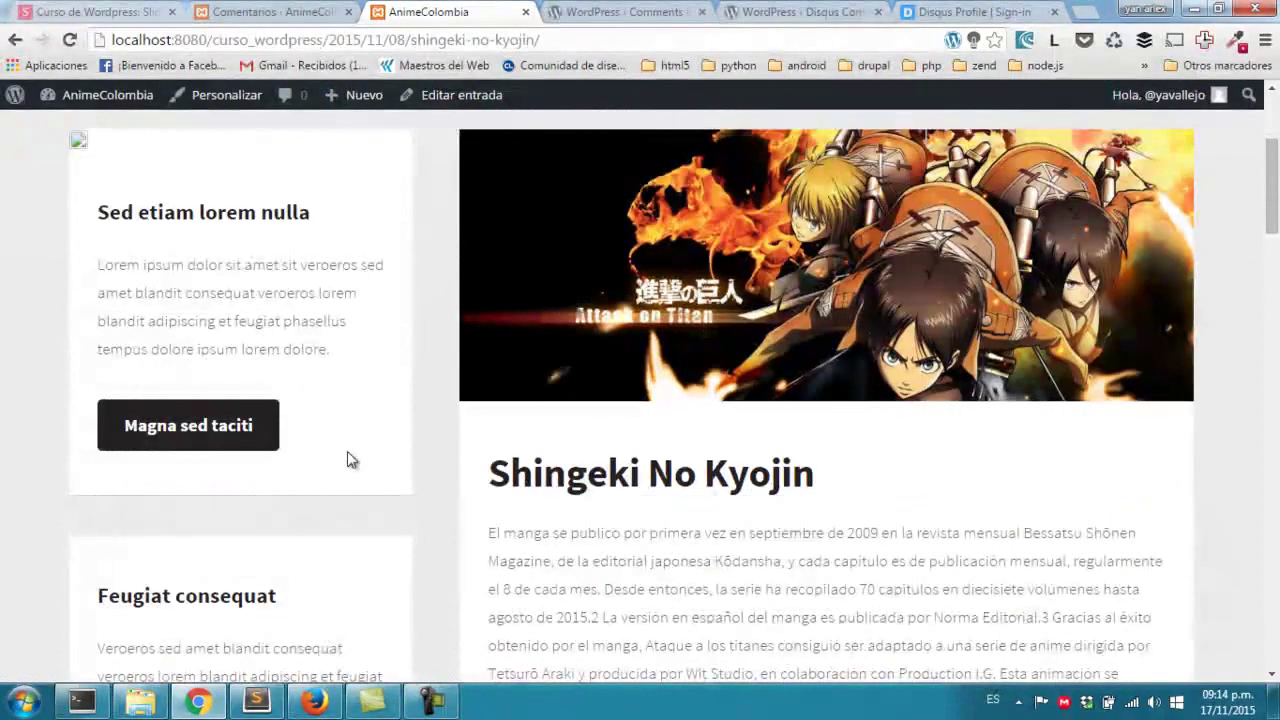
scroll(347, 451, down, 2)
scroll(347, 451, up, 3)
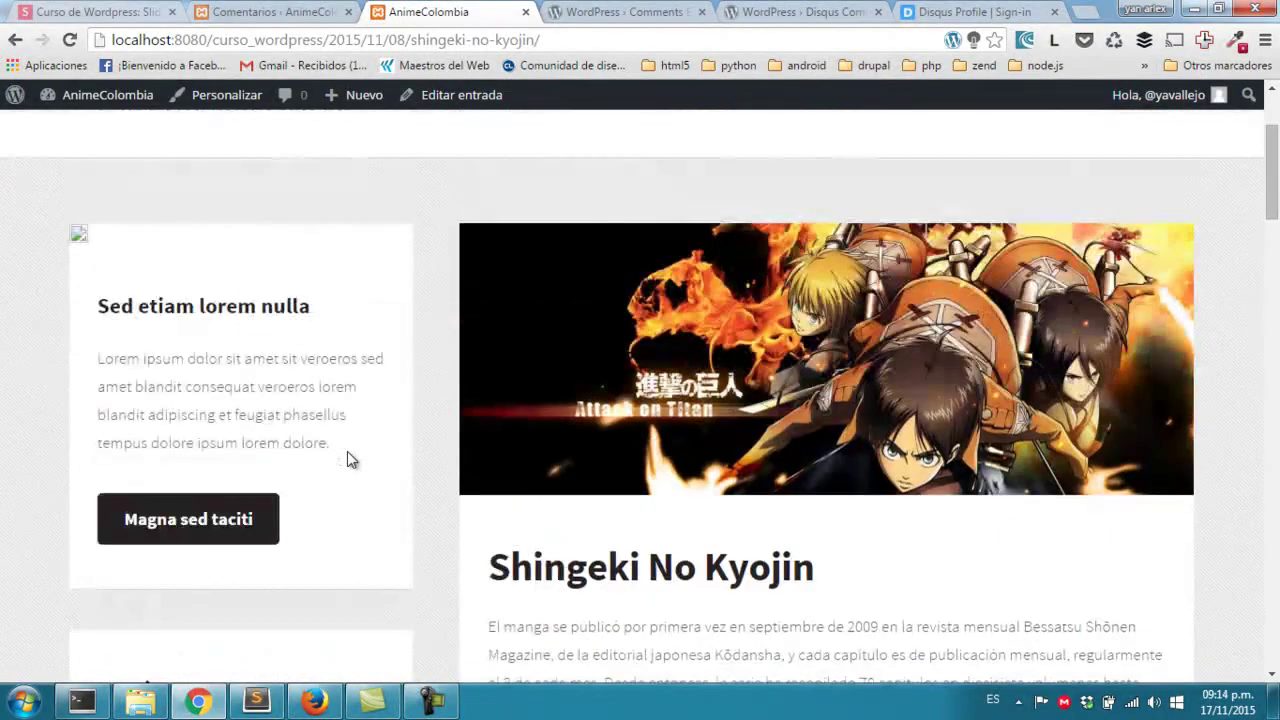